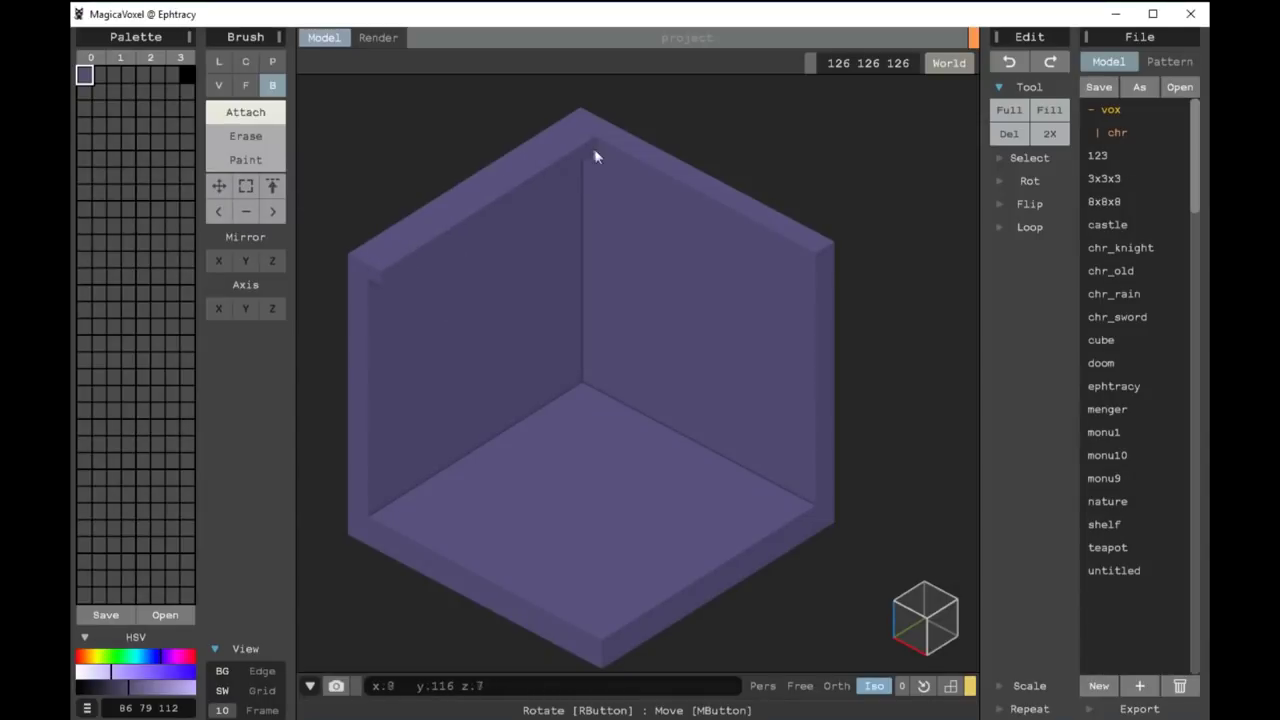
# Enable Mirror Z, box-build ledges along the left wall's top and base, and add a thin column
pyautogui.click(272, 260)
pyautogui.moveTo(480, 294); pyautogui.dragTo(594, 202)
pyautogui.moveTo(817, 314); pyautogui.dragTo(407, 453, button='right')
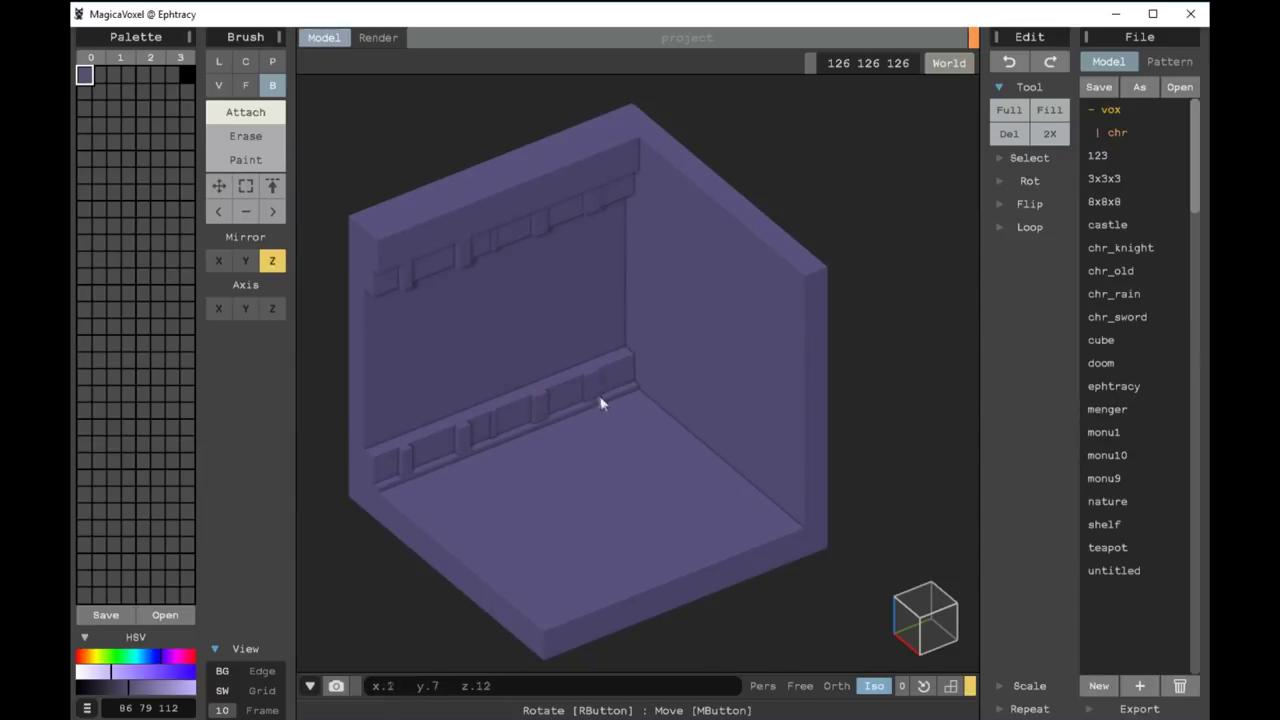
pyautogui.scroll(2, 622, 370)
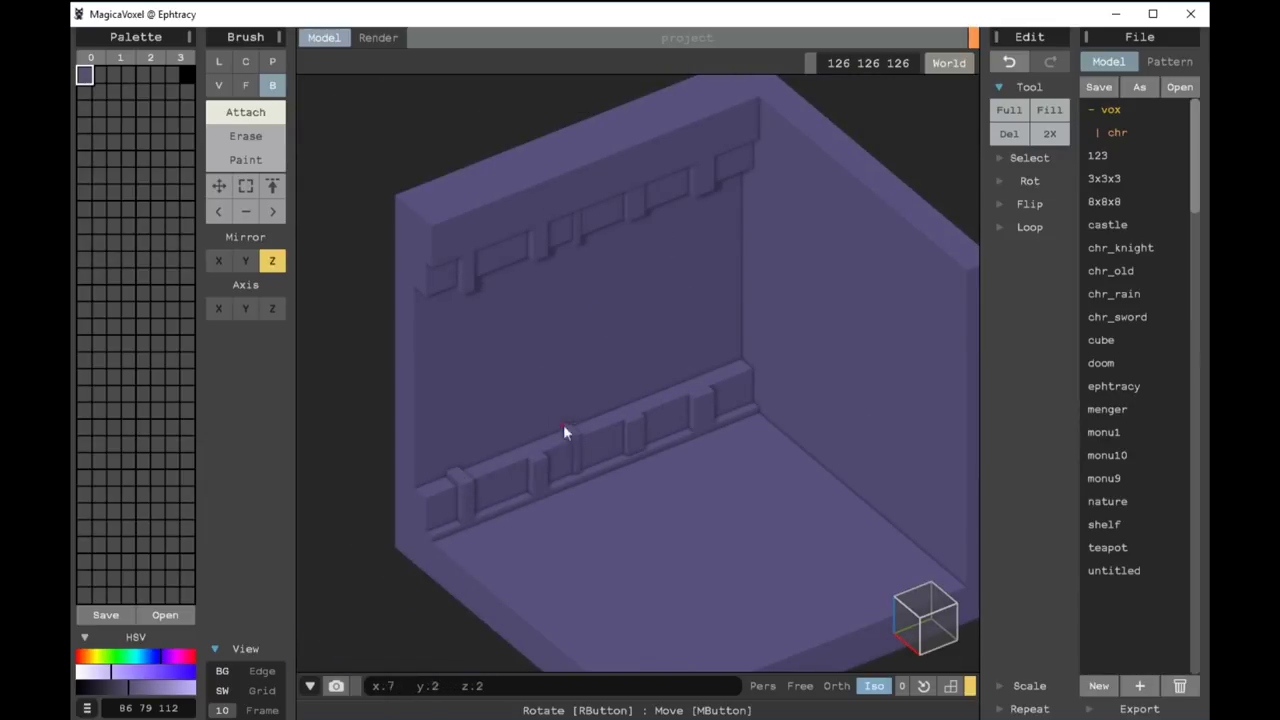
pyautogui.scroll(3, 546, 455)
pyautogui.moveTo(437, 486)
pyautogui.mouseDown(button='right')
pyautogui.moveTo(814, 451)
pyautogui.moveTo(550, 465)
pyautogui.mouseUp(button='right')
pyautogui.moveTo(591, 535)
pyautogui.mouseDown()
pyautogui.moveTo(583, 430)
pyautogui.moveTo(654, 515)
pyautogui.mouseUp()
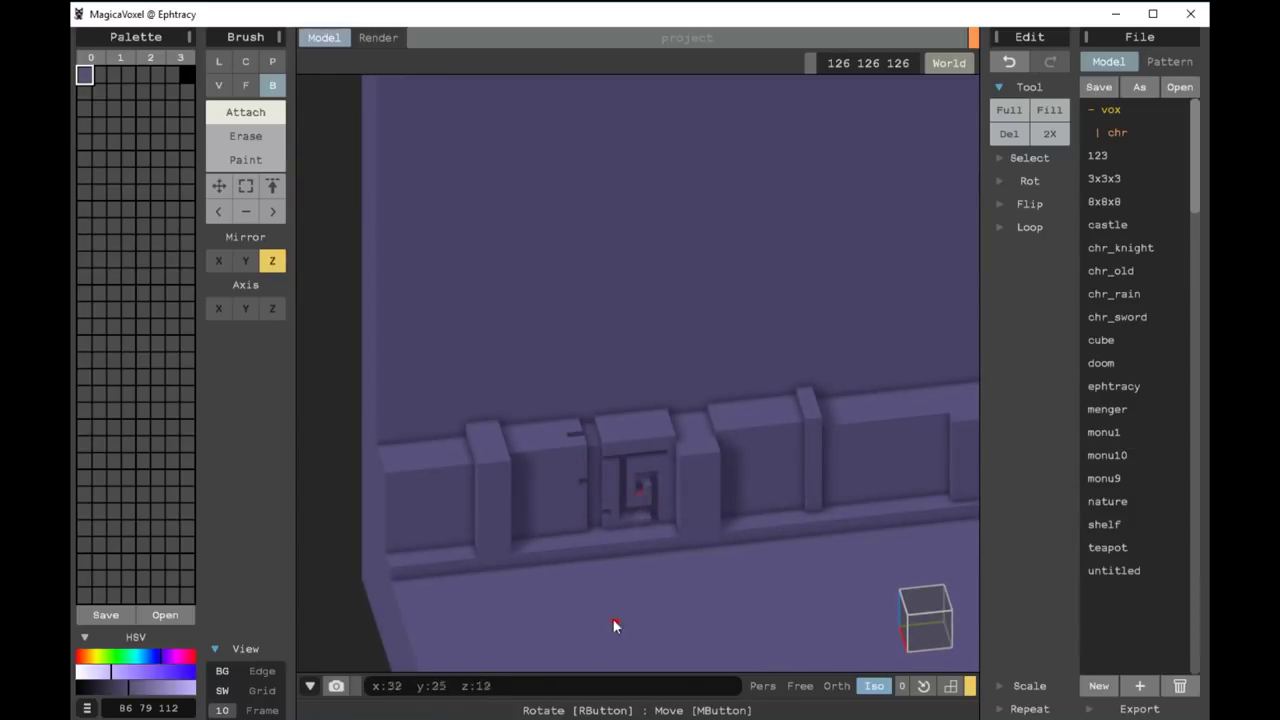
# Carve recessed glyph lines into the middle and left base-ledge blocks
pyautogui.hotkey('ctrl', 'z')
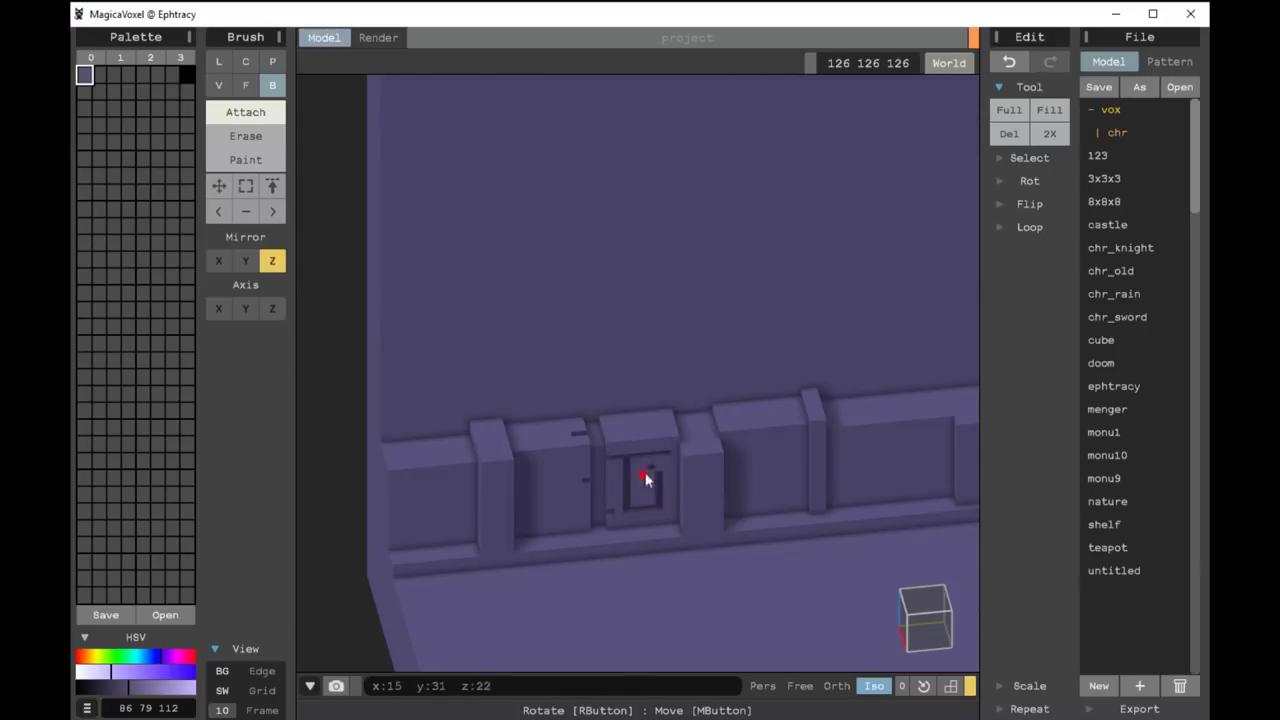
pyautogui.moveTo(610, 535); pyautogui.dragTo(680, 528)
pyautogui.moveTo(412, 450); pyautogui.dragTo(420, 507)
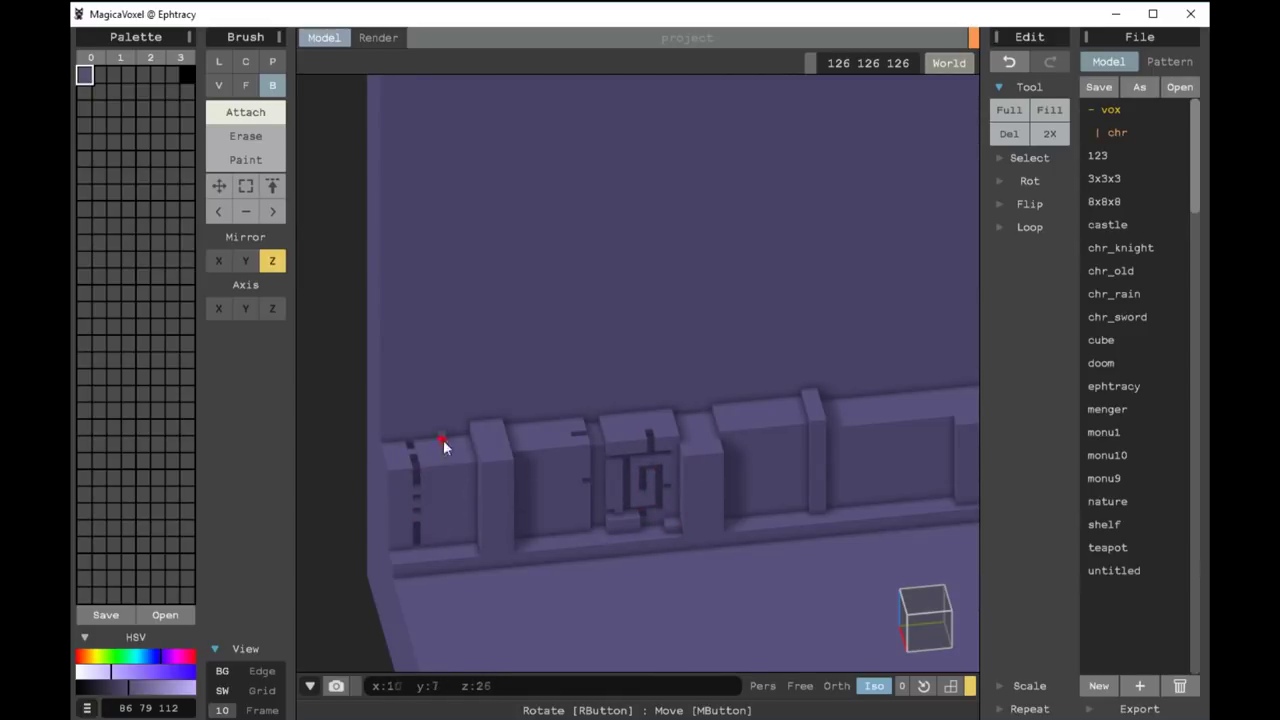
pyautogui.scroll(-2, 588, 428)
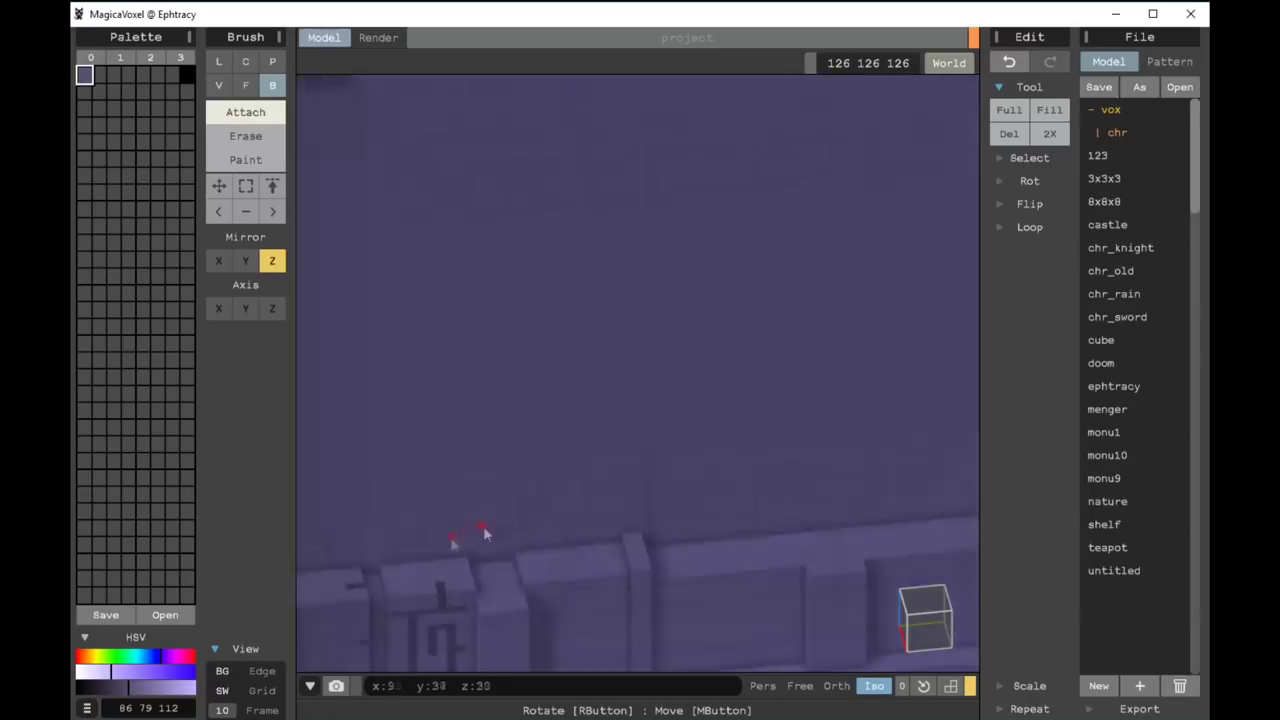
pyautogui.scroll(-5, 736, 413)
pyautogui.scroll(5, 640, 420)
# Add voxels to the glyph row and two glyph pillars, undo missteps, and extend the base strip left
pyautogui.click(542, 450)
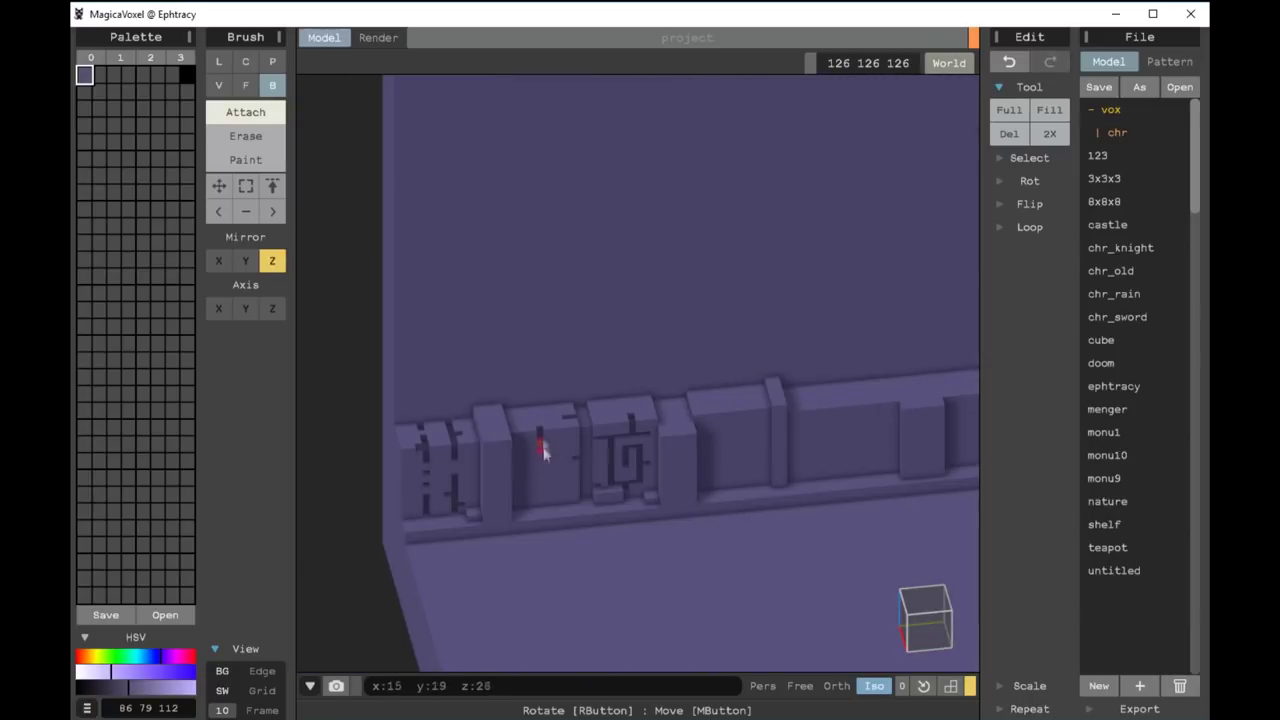
pyautogui.hotkey('ctrl', 'z')
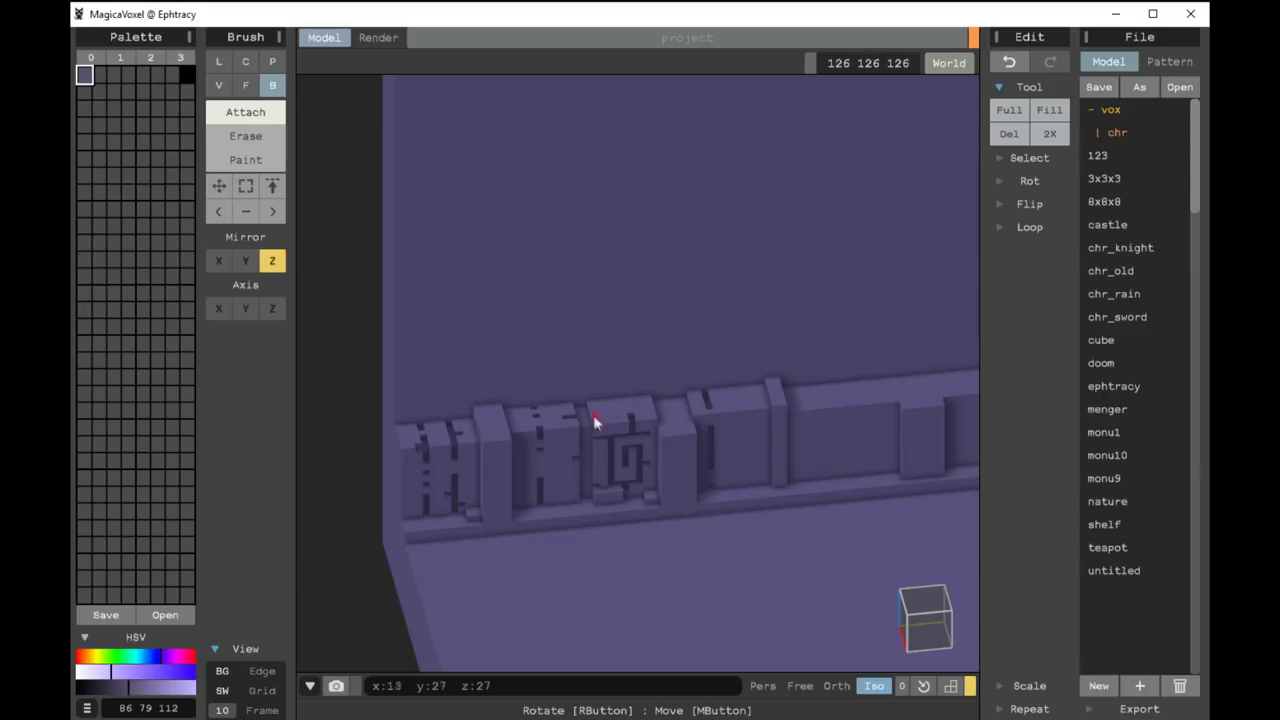
pyautogui.hotkey('ctrl', 'z')
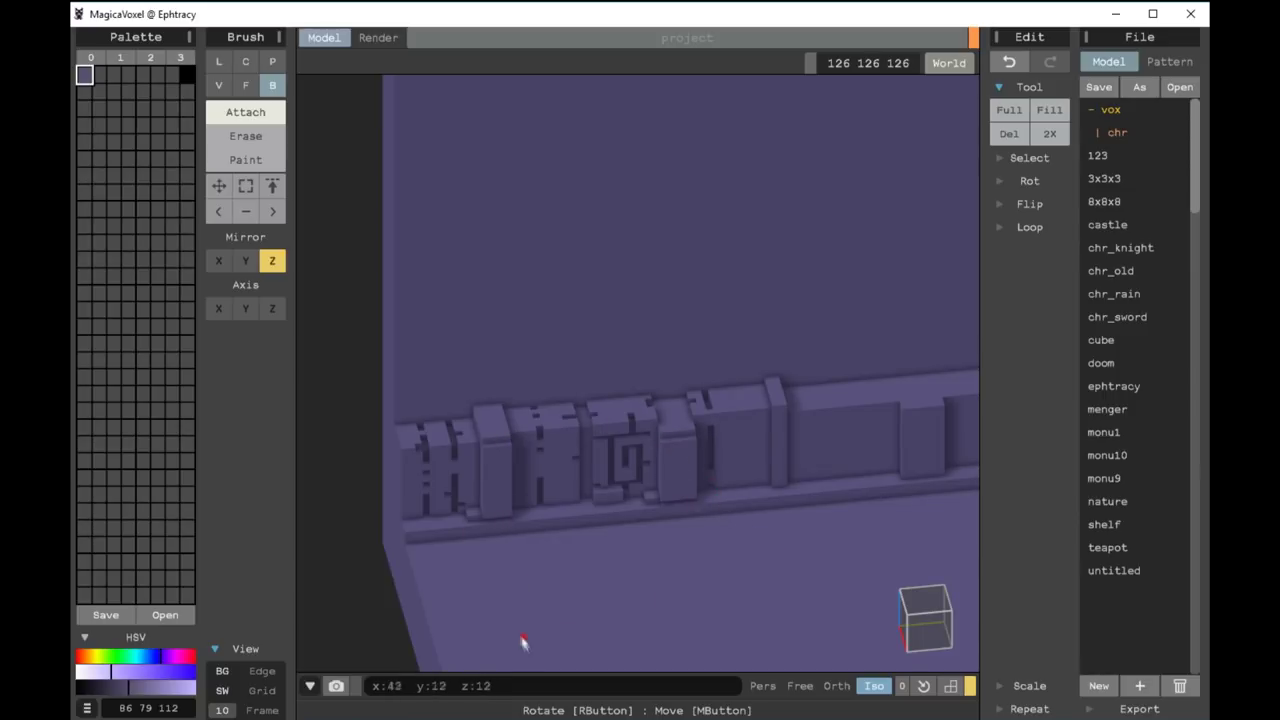
pyautogui.click(488, 456)
pyautogui.click(685, 485)
pyautogui.hotkey('ctrl', 'z')
pyautogui.moveTo(641, 521); pyautogui.dragTo(487, 544)
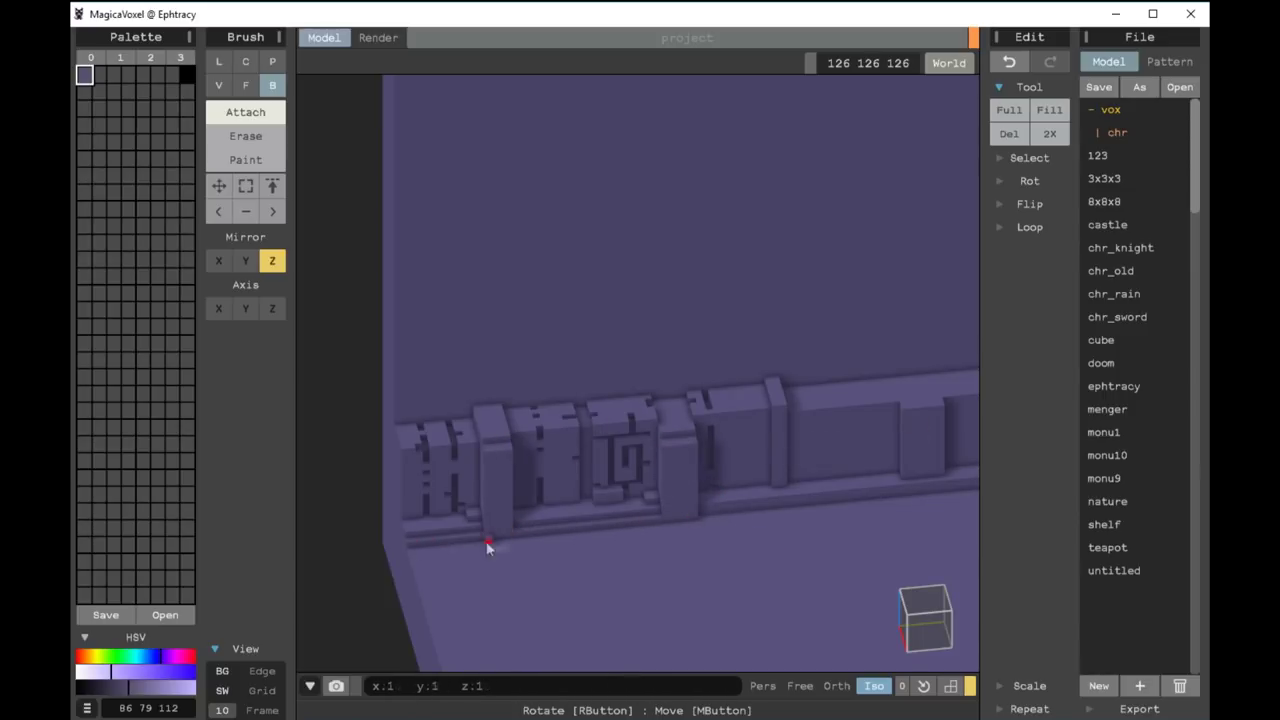
# Add a vertical voxel pillar on the wall joining the lower and upper trim
pyautogui.moveTo(640, 506)
pyautogui.mouseDown(button='right')
pyautogui.moveTo(600, 500)
pyautogui.moveTo(606, 528)
pyautogui.moveTo(745, 545)
pyautogui.moveTo(654, 389)
pyautogui.moveTo(636, 397)
pyautogui.mouseUp(button='right')
pyautogui.moveTo(784, 395)
pyautogui.mouseDown(button='right')
pyautogui.moveTo(717, 458)
pyautogui.moveTo(659, 453)
pyautogui.mouseUp(button='right')
pyautogui.moveTo(724, 478); pyautogui.dragTo(563, 471, button='right')
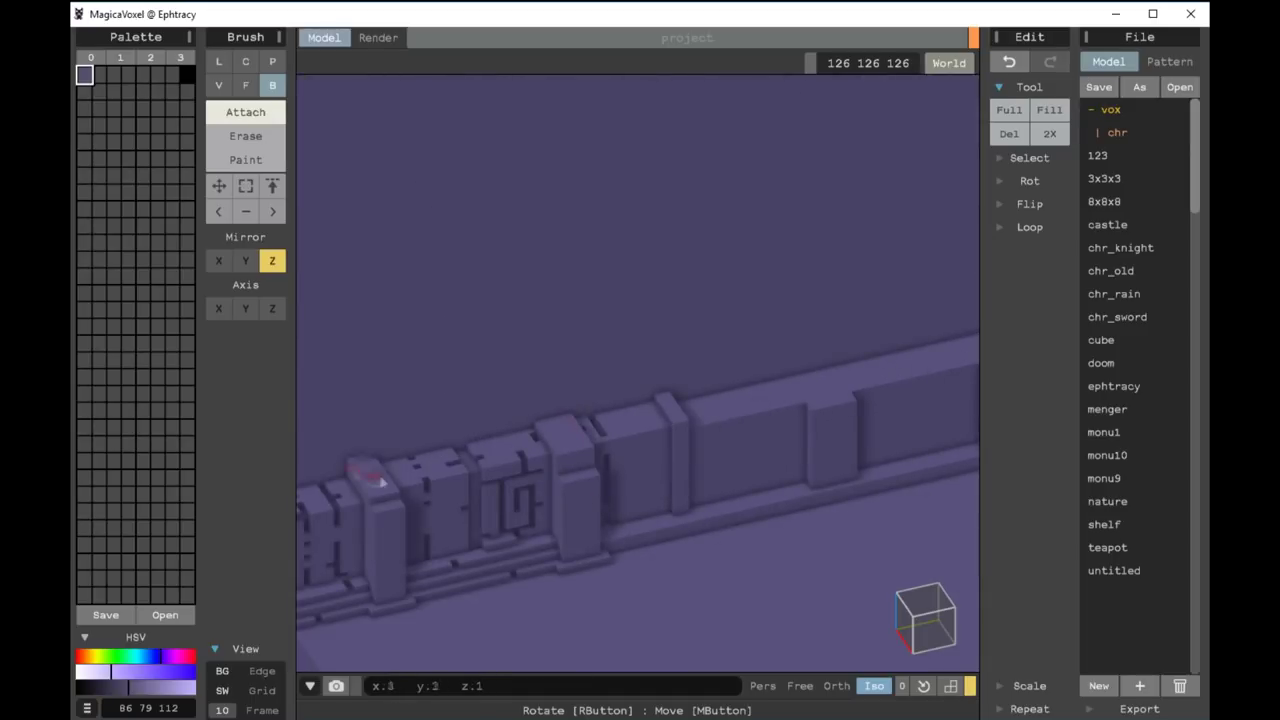
pyautogui.moveTo(351, 471); pyautogui.dragTo(460, 290, button='right')
pyautogui.moveTo(590, 148)
pyautogui.mouseDown()
pyautogui.moveTo(583, 238)
pyautogui.moveTo(600, 400)
pyautogui.mouseUp()
# Undo the new column and draw rectangular panel outlines on the wall with the Box brush
pyautogui.press('v')
pyautogui.hotkey('ctrl', 'z')
pyautogui.moveTo(461, 246); pyautogui.dragTo(461, 424)
pyautogui.moveTo(461, 424)
pyautogui.mouseDown(button='right')
pyautogui.moveTo(544, 358)
pyautogui.moveTo(603, 271)
pyautogui.mouseUp(button='right')
pyautogui.hotkey('ctrl', 'z')
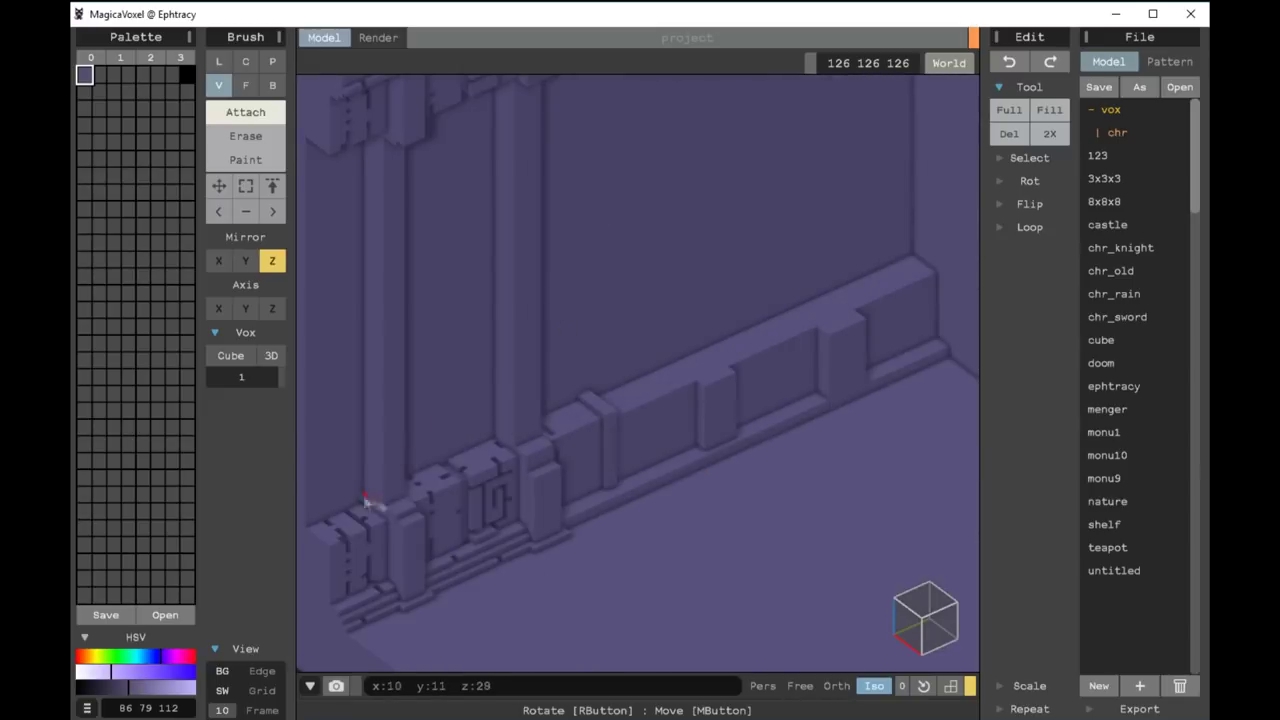
pyautogui.press('b')
pyautogui.moveTo(380, 523)
pyautogui.mouseDown(button='right')
pyautogui.moveTo(528, 490)
pyautogui.moveTo(680, 380)
pyautogui.moveTo(834, 554)
pyautogui.moveTo(697, 399)
pyautogui.mouseUp(button='right')
pyautogui.scroll(5, 854, 271)
pyautogui.scroll(3, 697, 186)
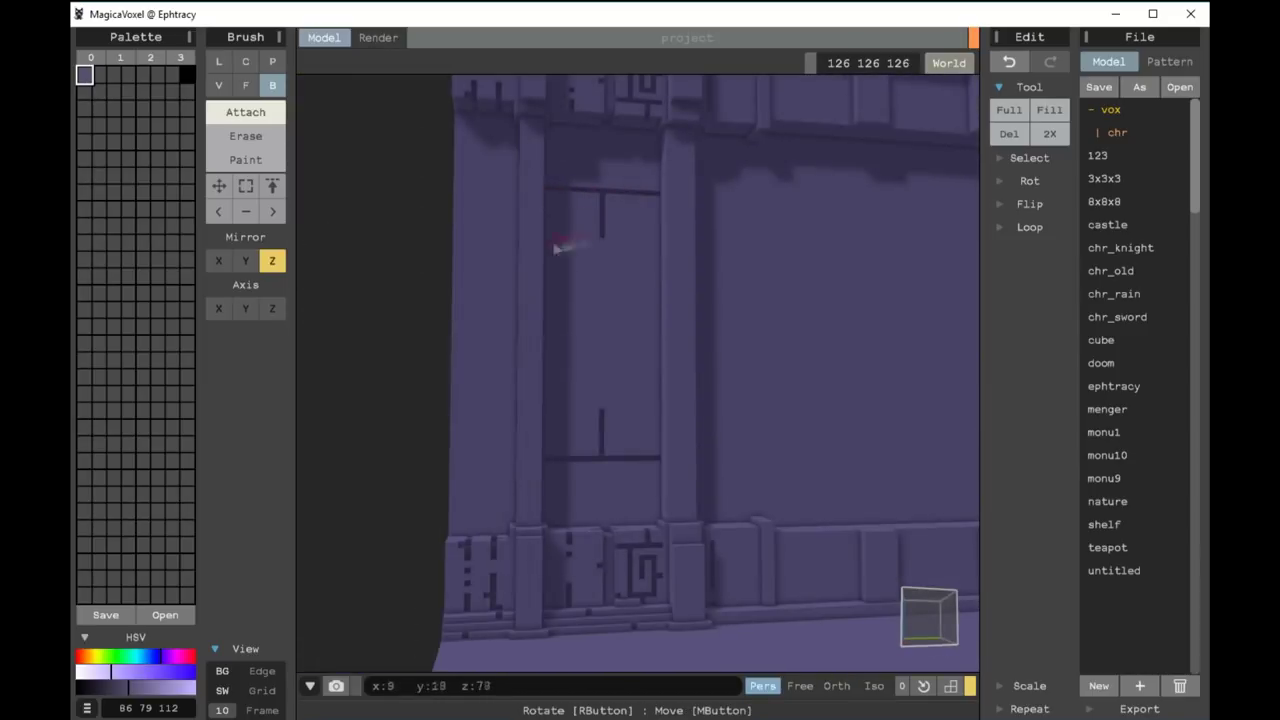
pyautogui.moveTo(603, 381); pyautogui.dragTo(551, 318)
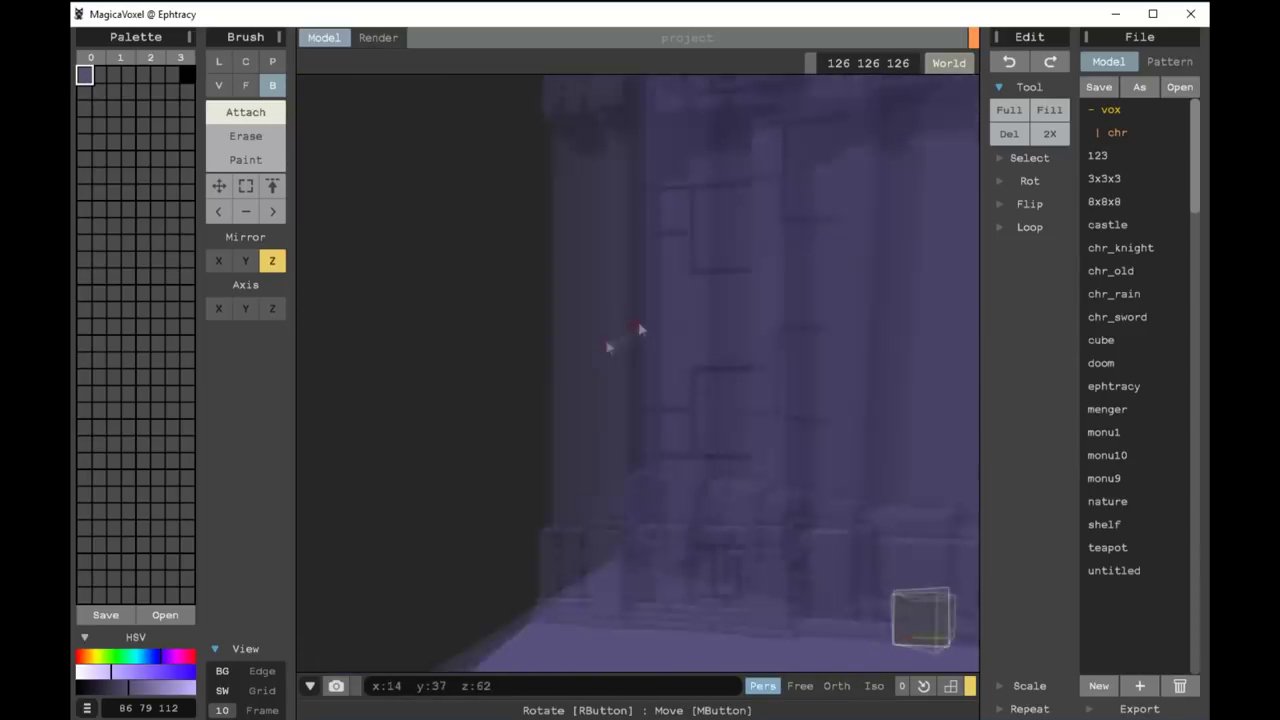
# Add a box outline and draw the V-shaped banner's edges on the wall panel
pyautogui.moveTo(601, 327); pyautogui.dragTo(680, 390, button='right')
pyautogui.scroll(-3, 733, 426)
pyautogui.scroll(3, 726, 154)
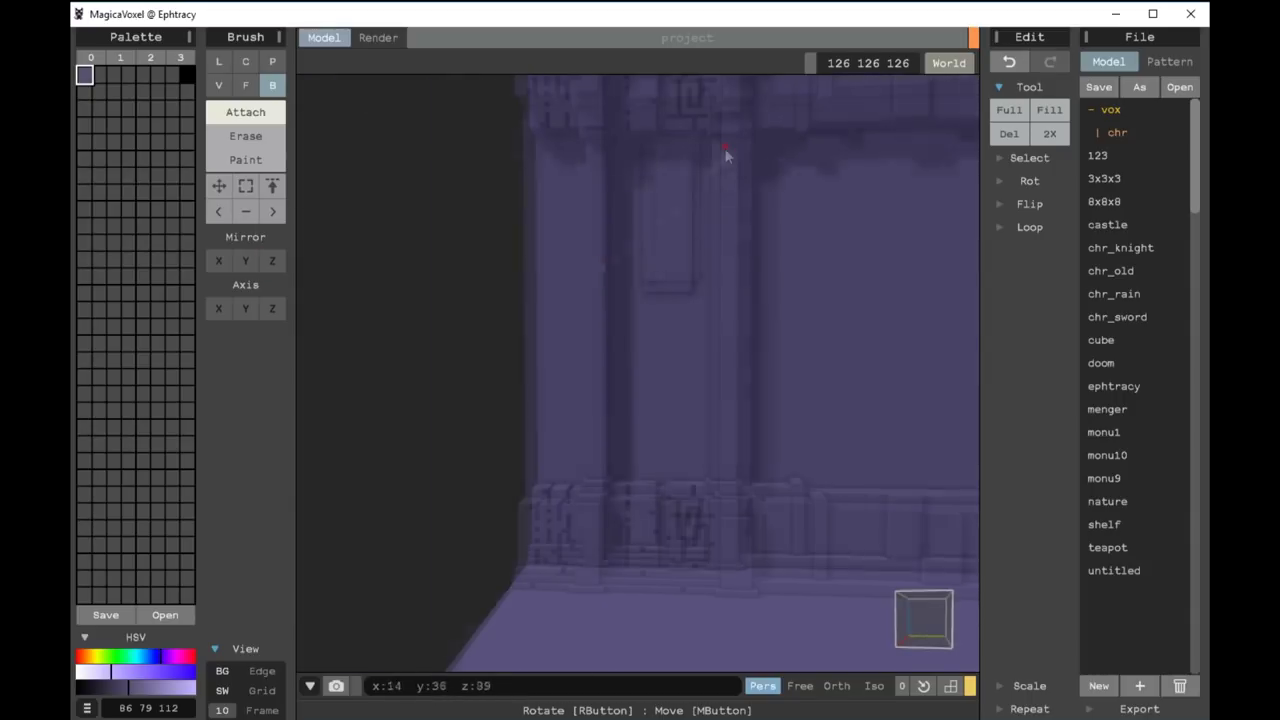
pyautogui.moveTo(726, 154); pyautogui.dragTo(697, 290)
pyautogui.scroll(2, 665, 312)
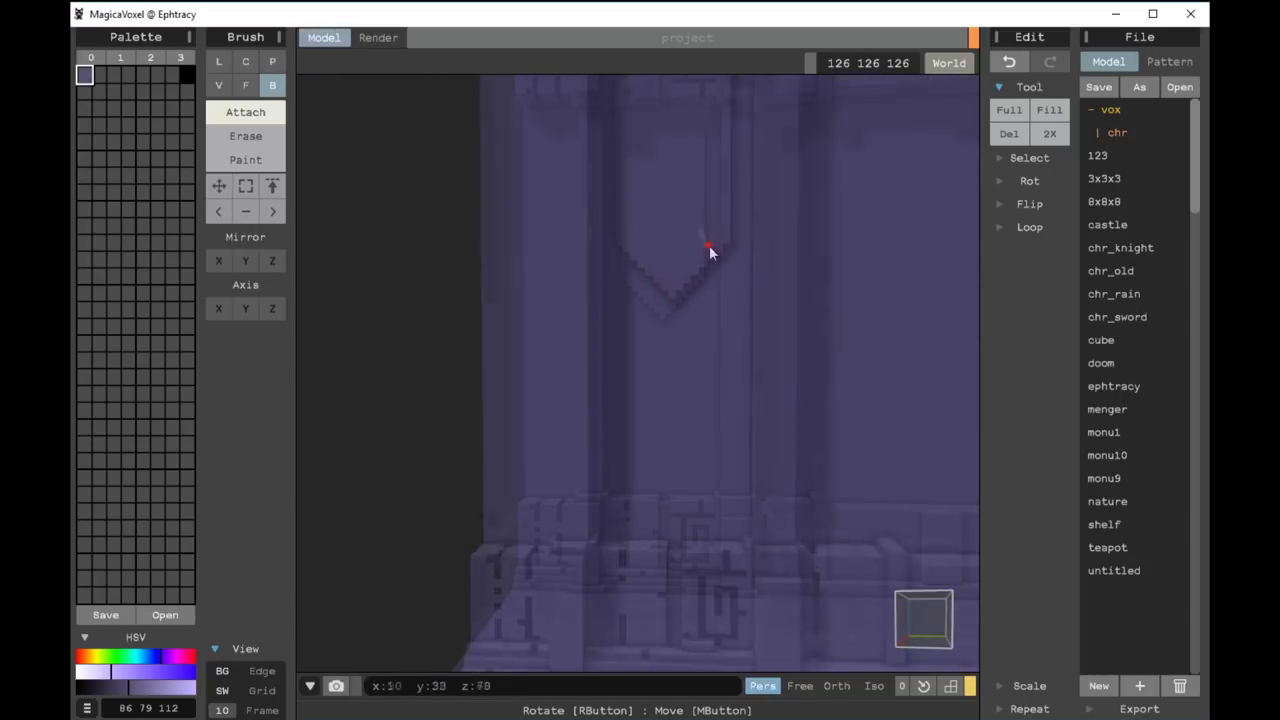
pyautogui.moveTo(709, 251); pyautogui.dragTo(609, 234, button='right')
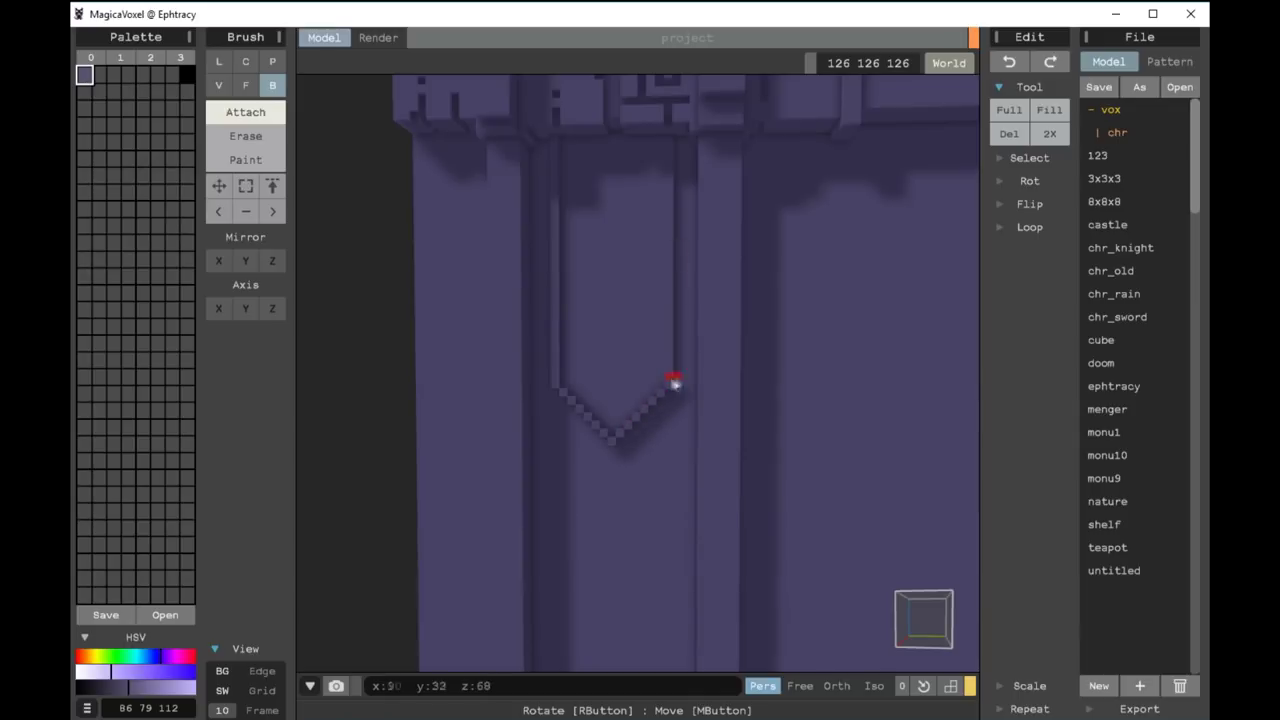
pyautogui.moveTo(674, 383); pyautogui.dragTo(663, 220)
pyautogui.moveTo(663, 220)
pyautogui.mouseDown(button='right')
pyautogui.moveTo(809, 425)
pyautogui.moveTo(514, 329)
pyautogui.moveTo(558, 472)
pyautogui.moveTo(534, 391)
pyautogui.moveTo(498, 458)
pyautogui.moveTo(496, 409)
pyautogui.mouseUp(button='right')
pyautogui.hotkey('ctrl', 'z')
# Draw a hanging tassel line down from the V tip
pyautogui.scroll(3, 496, 409)
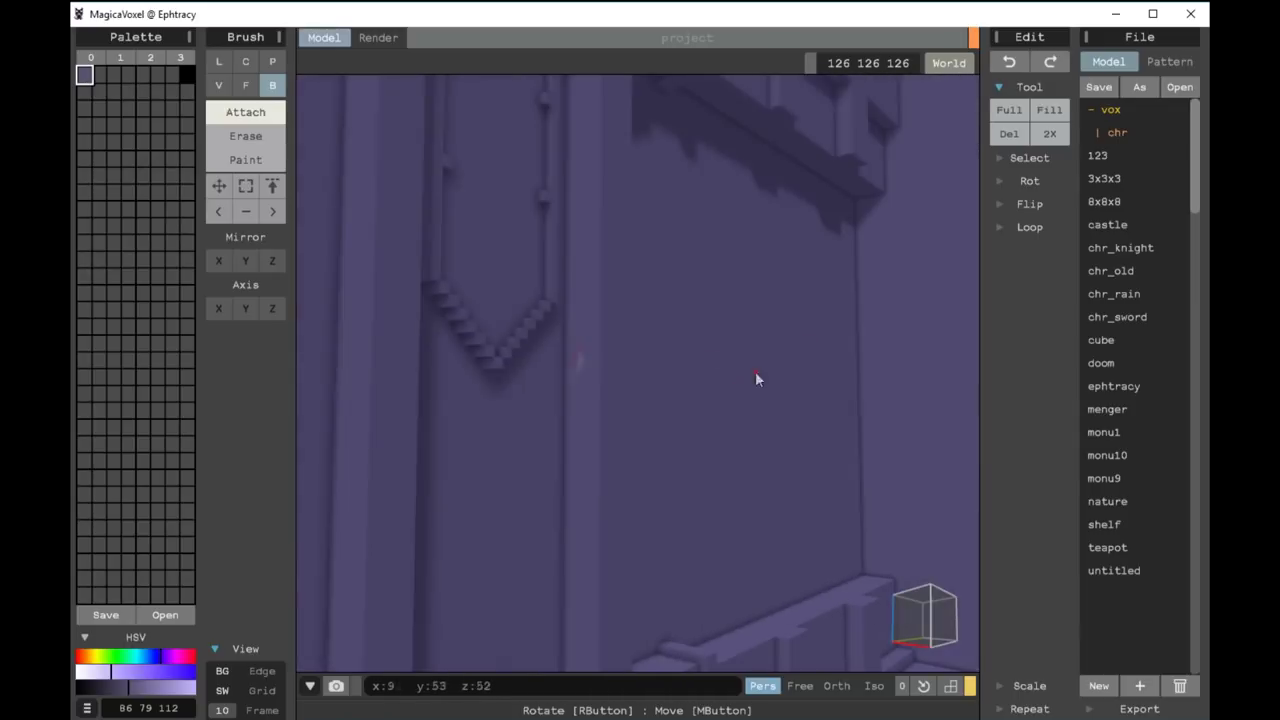
pyautogui.moveTo(490, 378); pyautogui.dragTo(490, 532)
pyautogui.moveTo(490, 532); pyautogui.dragTo(425, 535, button='right')
pyautogui.moveTo(658, 521); pyautogui.dragTo(594, 294, button='right')
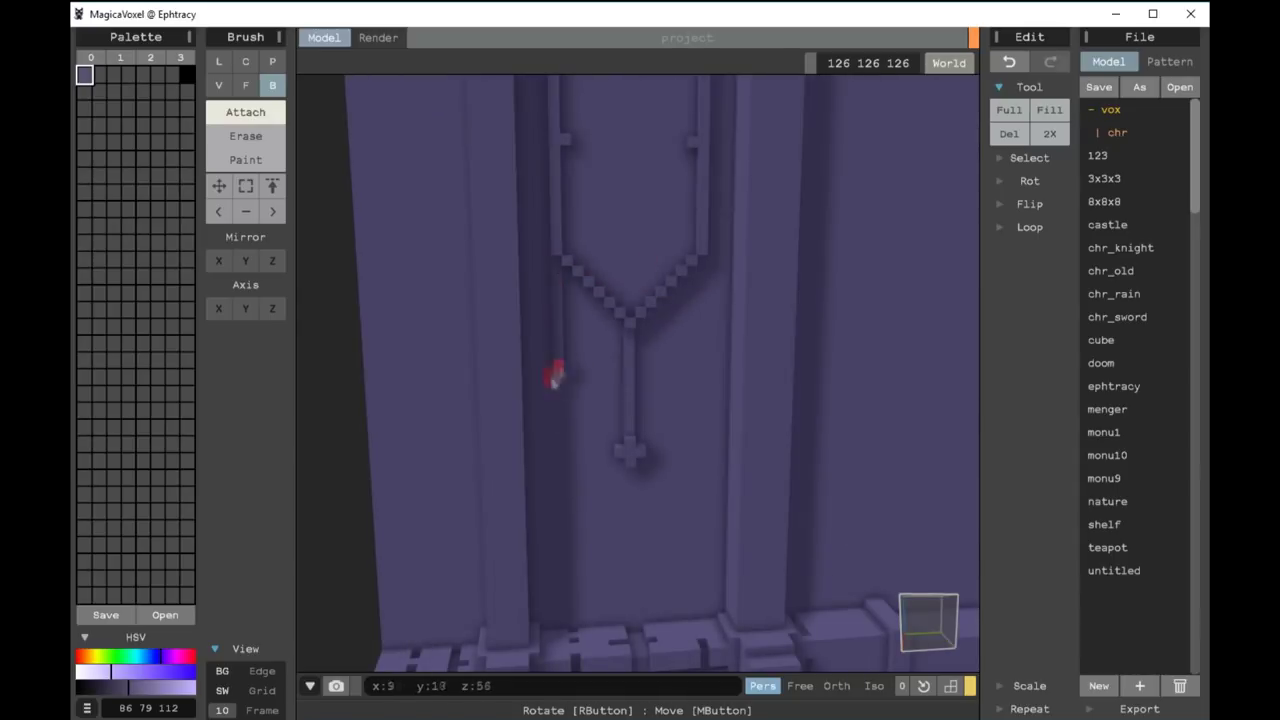
# Box-select the column and cross ornament
pyautogui.press('s')
pyautogui.moveTo(555, 297); pyautogui.dragTo(554, 366)
pyautogui.moveTo(554, 366)
pyautogui.mouseDown(button='right')
pyautogui.moveTo(494, 500)
pyautogui.moveTo(690, 330)
pyautogui.moveTo(857, 377)
pyautogui.mouseUp(button='right')
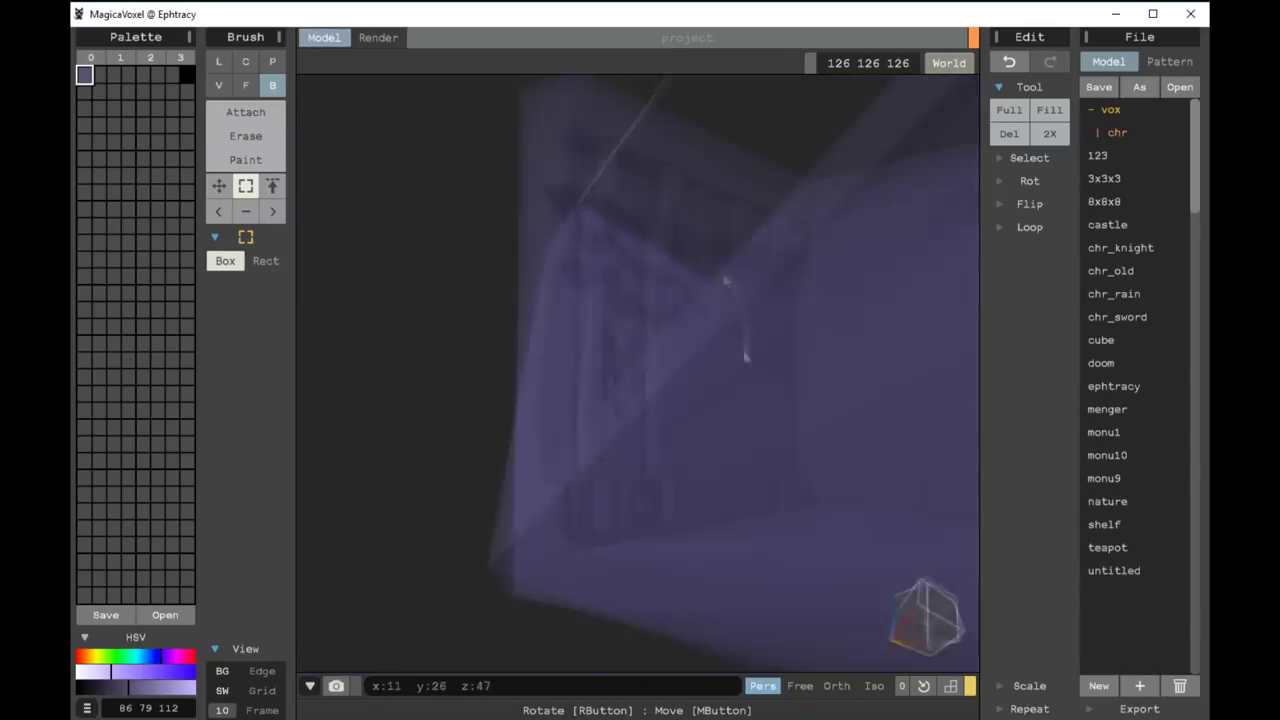
# Select the left pillar-and-banner section, place a copy on the right, and deselect
pyautogui.moveTo(452, 107)
pyautogui.mouseDown()
pyautogui.moveTo(667, 607)
pyautogui.moveTo(622, 522)
pyautogui.mouseUp()
pyautogui.moveTo(622, 522)
pyautogui.mouseDown(button='right')
pyautogui.moveTo(519, 543)
pyautogui.moveTo(720, 423)
pyautogui.mouseUp(button='right')
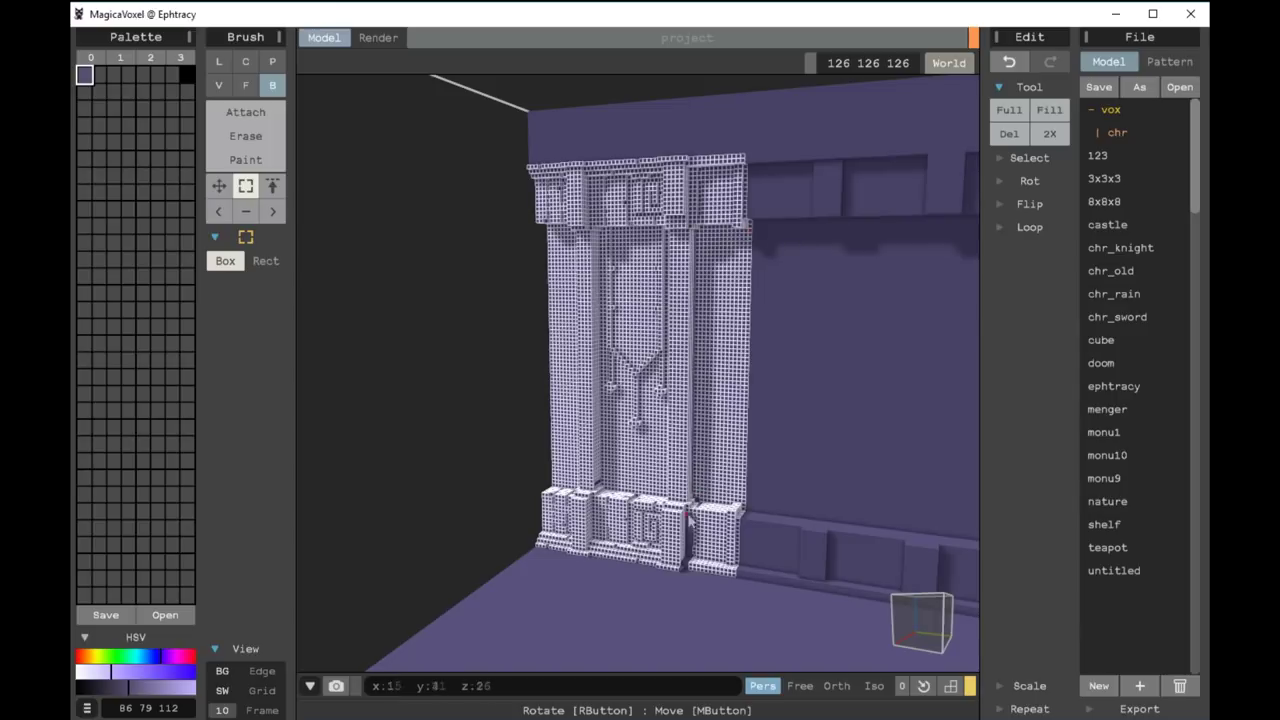
pyautogui.moveTo(720, 423)
pyautogui.mouseDown(button='right')
pyautogui.moveTo(857, 466)
pyautogui.moveTo(784, 316)
pyautogui.mouseUp(button='right')
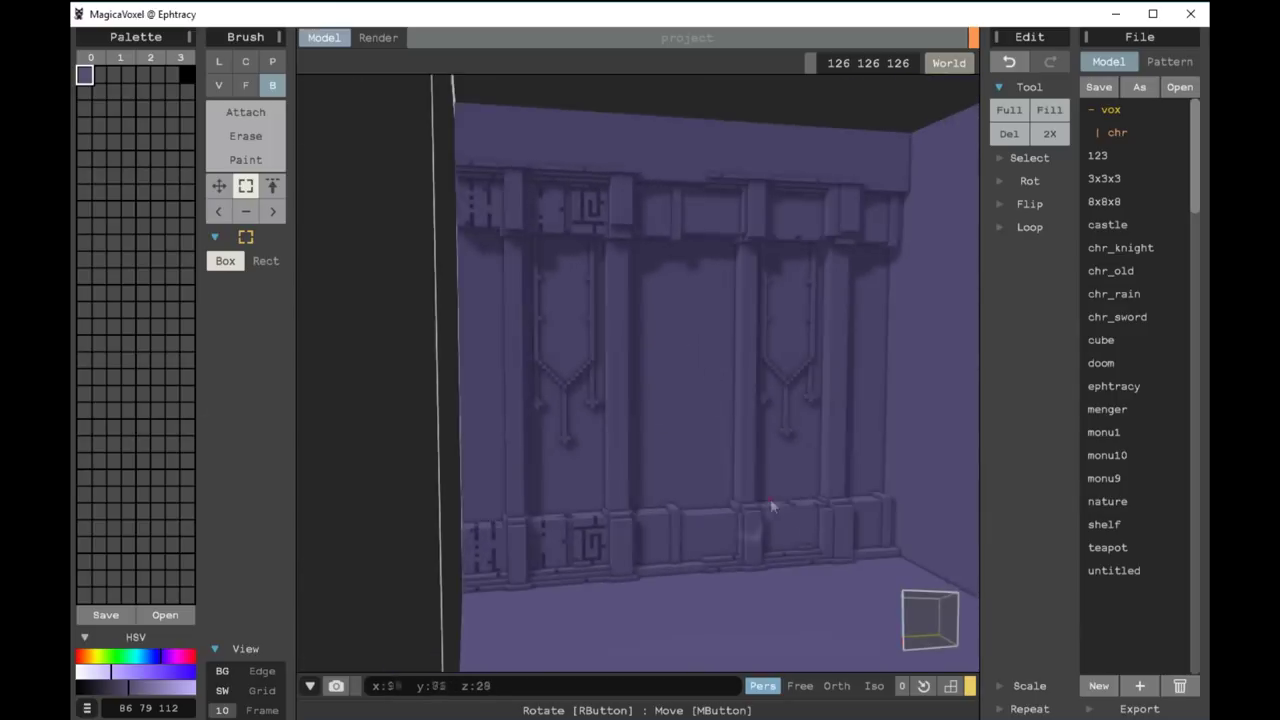
pyautogui.hotkey('ctrl', 'd')
# Add a thin row and notch voxels along the base trim
pyautogui.moveTo(640, 400); pyautogui.dragTo(632, 460, button='right')
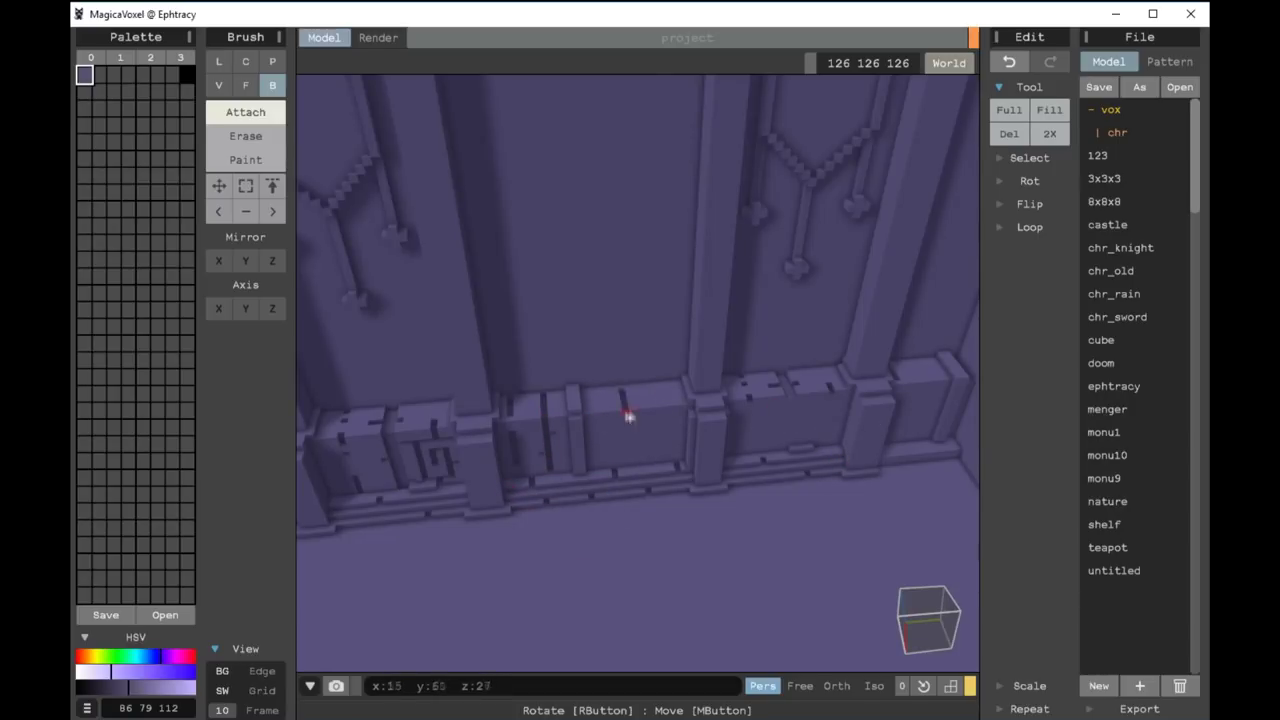
pyautogui.moveTo(614, 471)
pyautogui.mouseDown(button='right')
pyautogui.moveTo(654, 477)
pyautogui.moveTo(636, 424)
pyautogui.mouseUp(button='right')
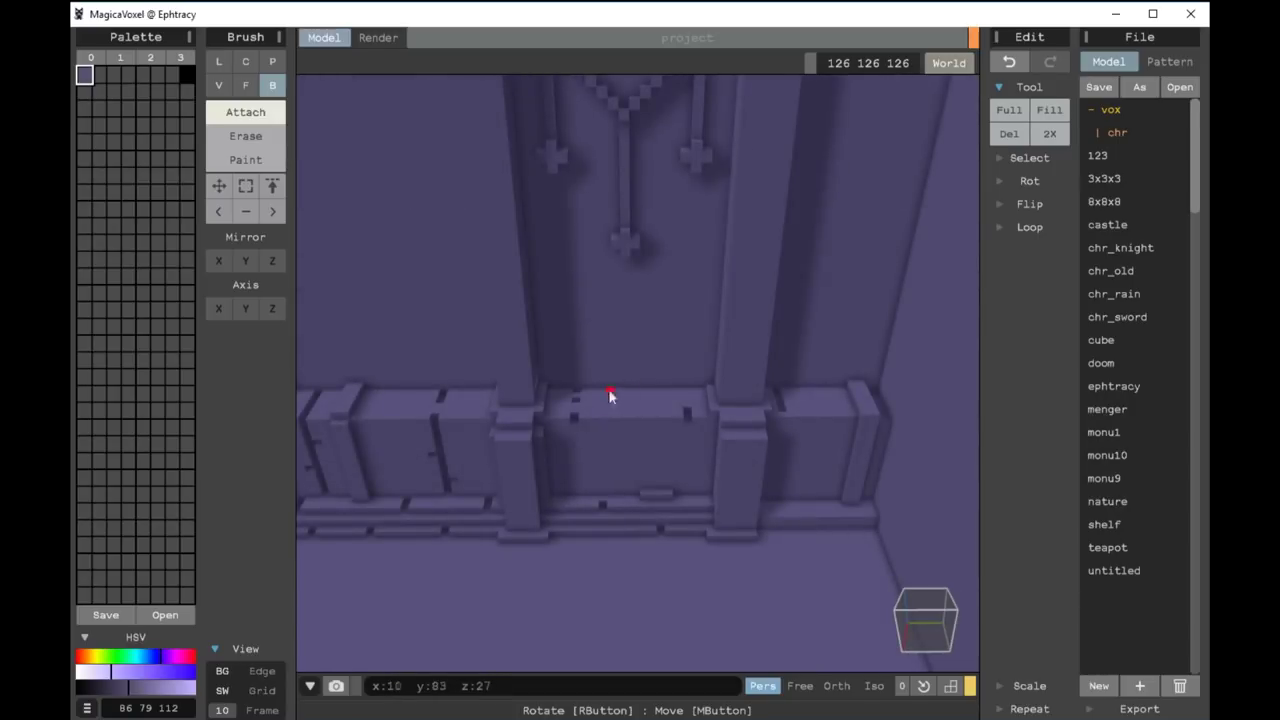
pyautogui.moveTo(619, 443); pyautogui.dragTo(690, 453)
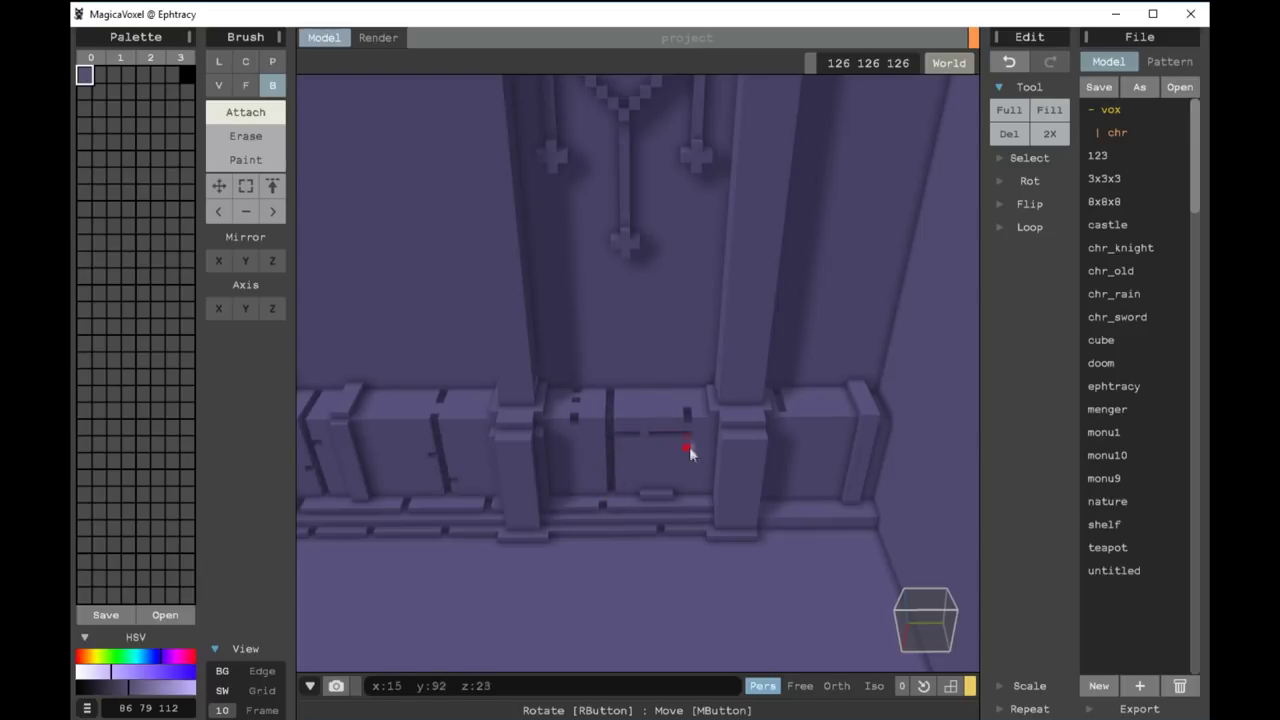
pyautogui.moveTo(670, 455)
pyautogui.mouseDown(button='right')
pyautogui.moveTo(702, 428)
pyautogui.moveTo(737, 571)
pyautogui.moveTo(823, 503)
pyautogui.moveTo(586, 557)
pyautogui.moveTo(531, 154)
pyautogui.moveTo(617, 348)
pyautogui.mouseUp(button='right')
pyautogui.hotkey('ctrl', 'z')
pyautogui.click(766, 606)
pyautogui.scroll(-2, 775, 570)
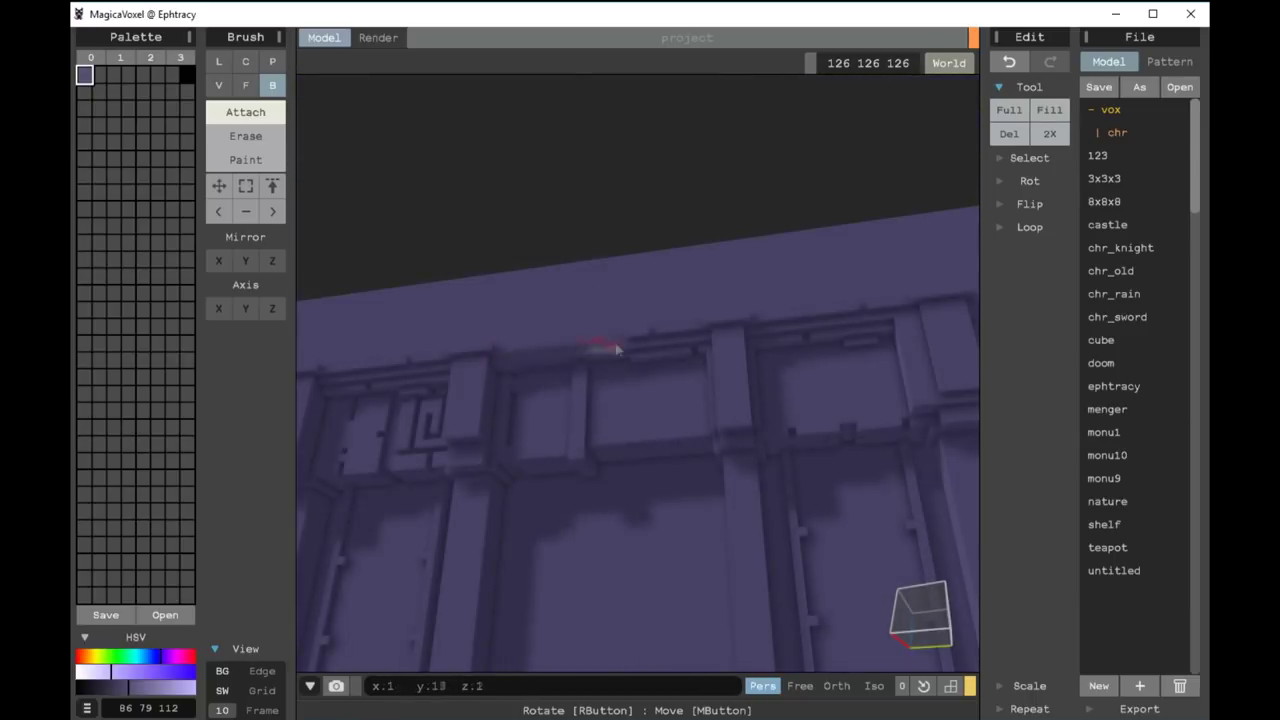
# Orbit and zoom to a near-front view of the carved wall
pyautogui.moveTo(775, 355); pyautogui.dragTo(894, 314, button='right')
pyautogui.moveTo(840, 350); pyautogui.dragTo(646, 437, button='right')
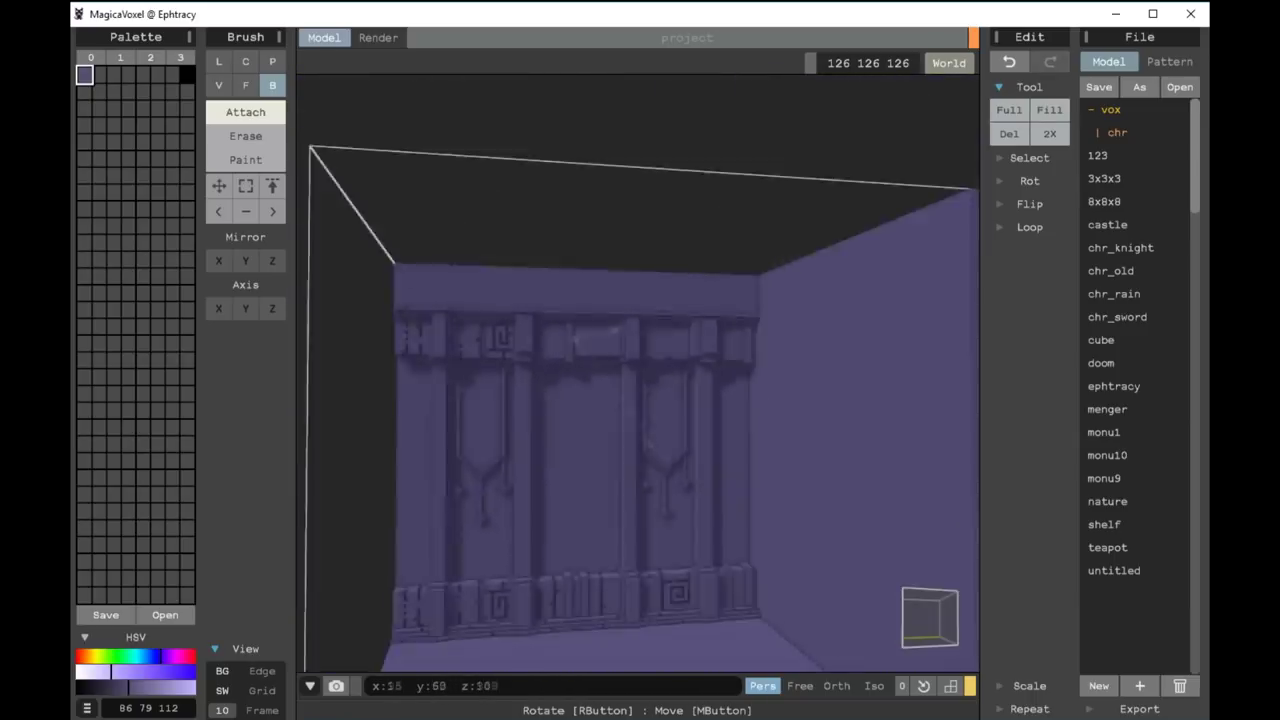
pyautogui.scroll(2, 557, 424)
pyautogui.scroll(-3, 557, 420)
pyautogui.scroll(-1, 597, 444)
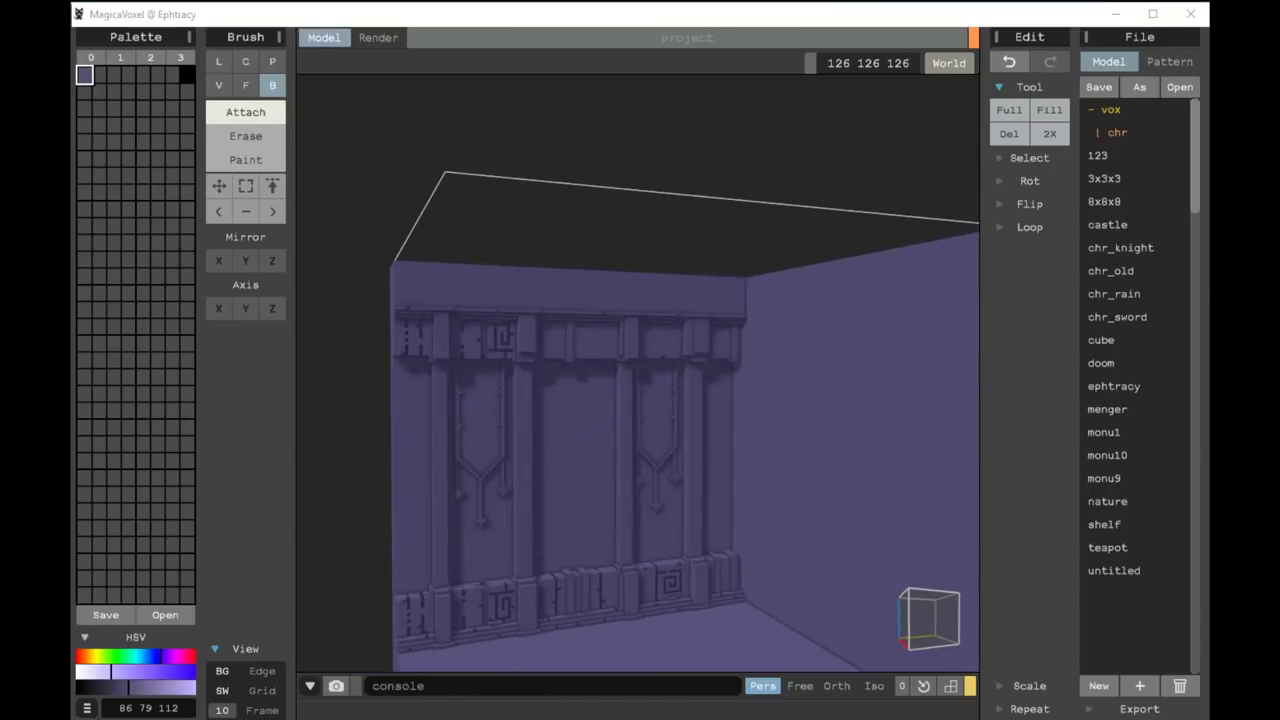
pyautogui.scroll(3, 769, 369)
pyautogui.moveTo(769, 369)
pyautogui.mouseDown(button='right')
pyautogui.moveTo(520, 320)
pyautogui.moveTo(510, 490)
pyautogui.moveTo(531, 349)
pyautogui.moveTo(349, 380)
pyautogui.moveTo(411, 429)
pyautogui.moveTo(632, 350)
pyautogui.moveTo(600, 365)
pyautogui.moveTo(620, 443)
pyautogui.moveTo(829, 420)
pyautogui.moveTo(908, 531)
pyautogui.moveTo(690, 405)
pyautogui.moveTo(672, 480)
pyautogui.moveTo(674, 357)
pyautogui.mouseUp(button='right')
# Try Select and Face modes, return to Box Attach, and add detail near the right pillar's top
pyautogui.press('s')
pyautogui.press('f')
pyautogui.scroll(-3, 723, 391)
pyautogui.scroll(3, 723, 391)
pyautogui.press('b')
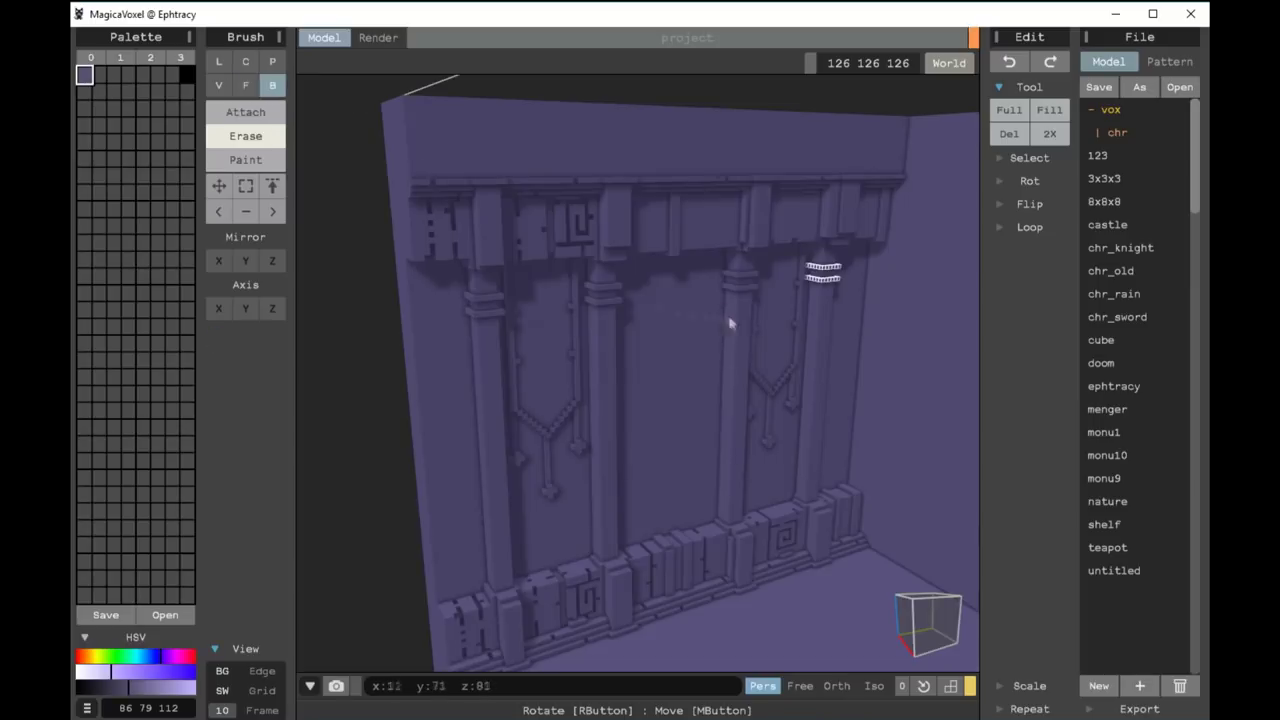
pyautogui.press('a')
pyautogui.moveTo(670, 350); pyautogui.dragTo(626, 369)
# Undo that last wall edit and zoom out to see the whole room box
pyautogui.scroll(2, 700, 374)
pyautogui.moveTo(700, 374)
pyautogui.mouseDown(button='right')
pyautogui.moveTo(737, 491)
pyautogui.moveTo(648, 512)
pyautogui.mouseUp(button='right')
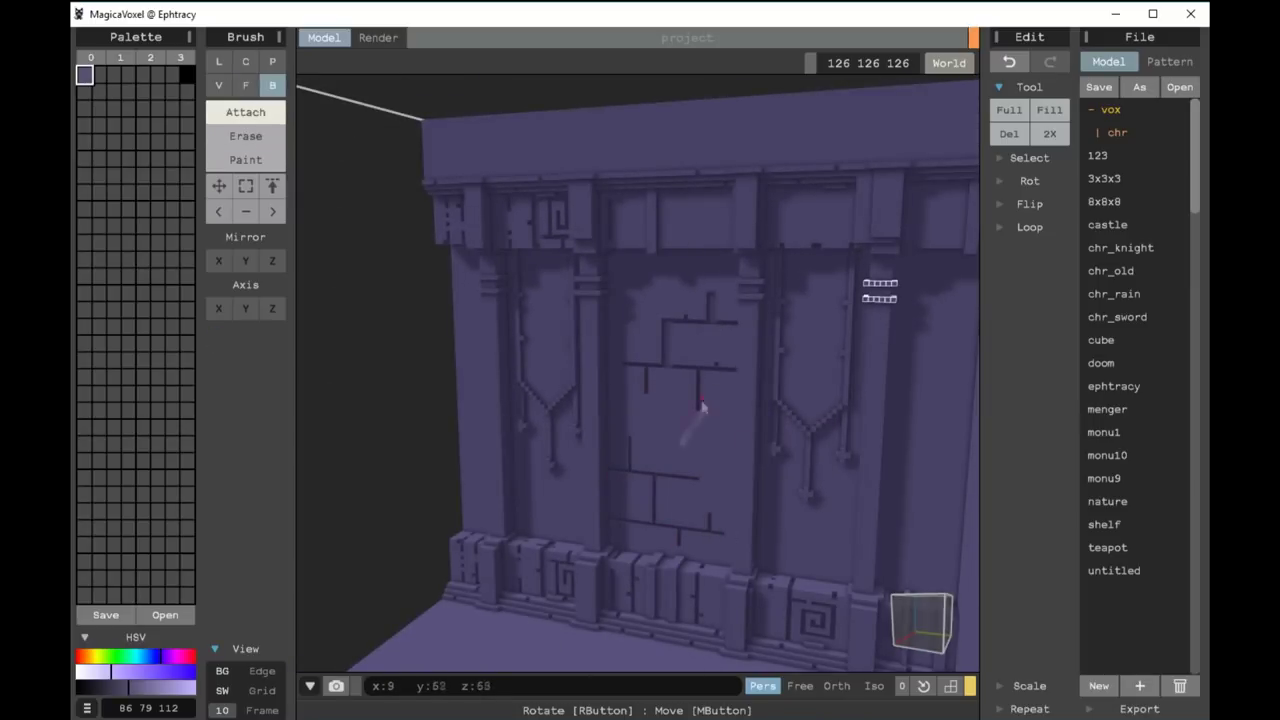
pyautogui.moveTo(695, 541)
pyautogui.mouseDown(button='right')
pyautogui.moveTo(477, 531)
pyautogui.moveTo(843, 243)
pyautogui.moveTo(474, 488)
pyautogui.mouseUp(button='right')
pyautogui.hotkey('ctrl', 'z')
pyautogui.hotkey('ctrl', 'z')
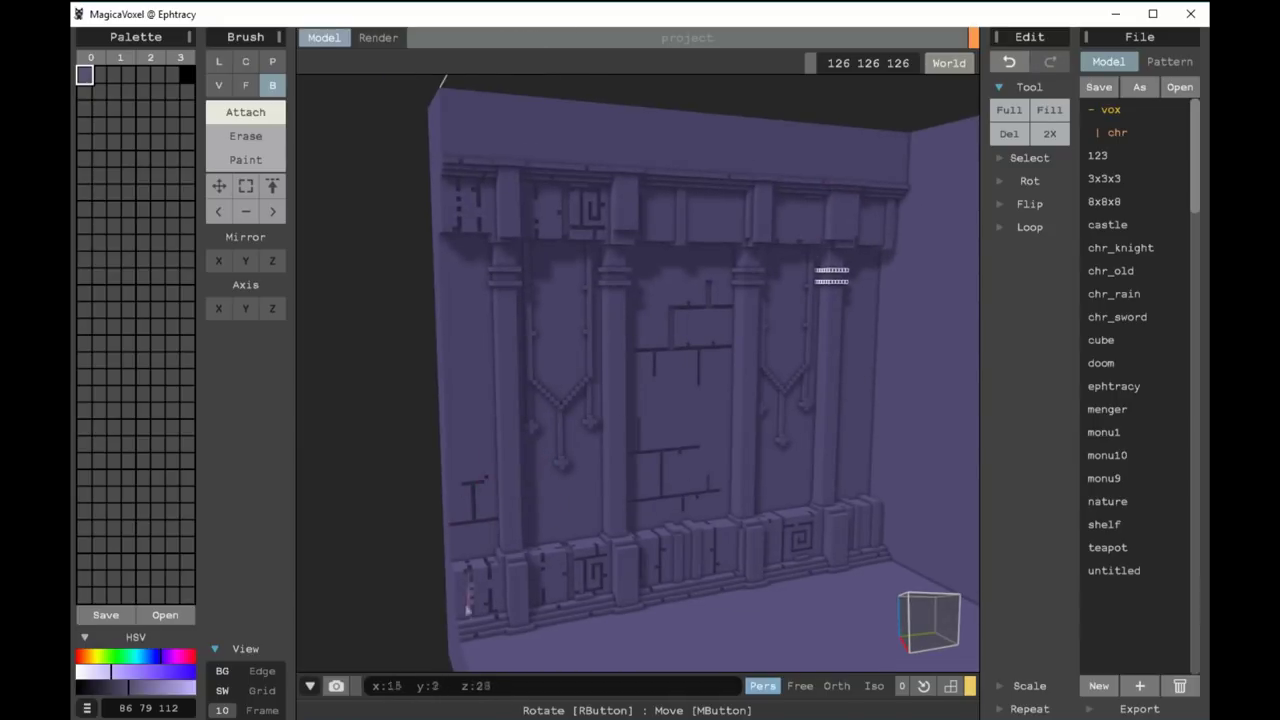
pyautogui.moveTo(399, 626); pyautogui.dragTo(527, 453, button='right')
pyautogui.scroll(3, 527, 453)
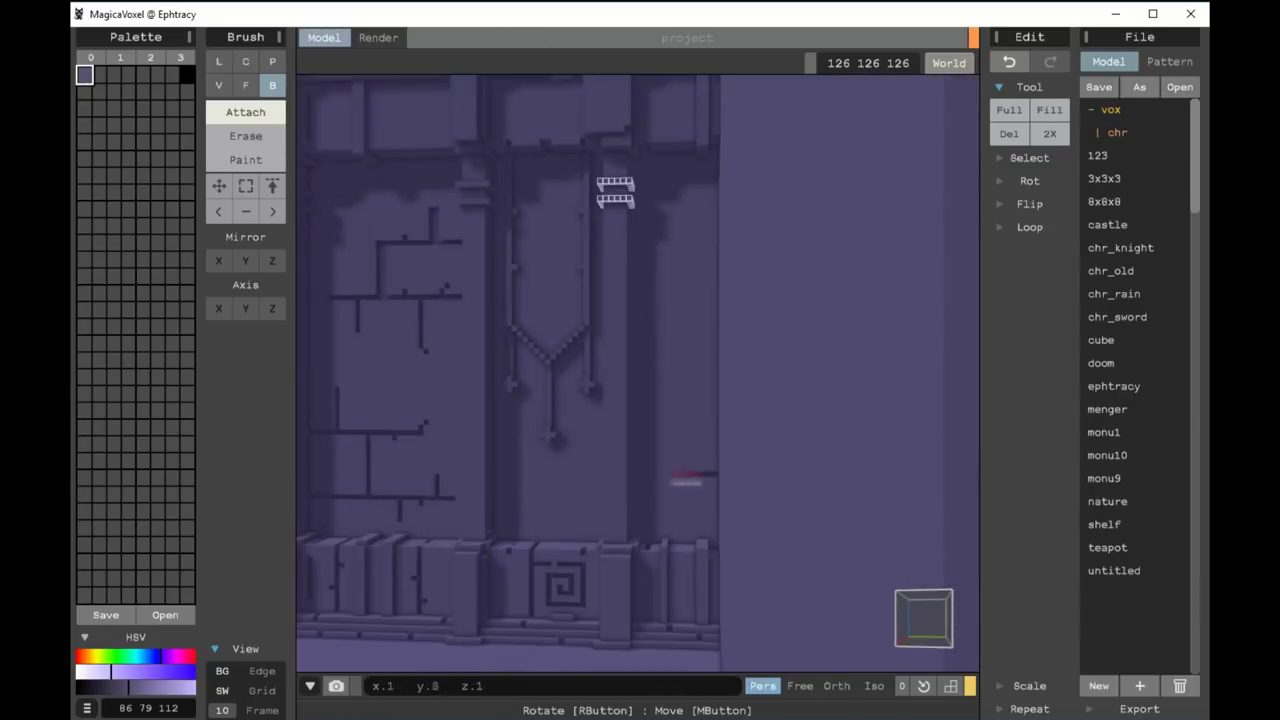
pyautogui.scroll(-5, 698, 482)
pyautogui.moveTo(503, 354); pyautogui.dragTo(560, 300, button='right')
pyautogui.scroll(5, 634, 208)
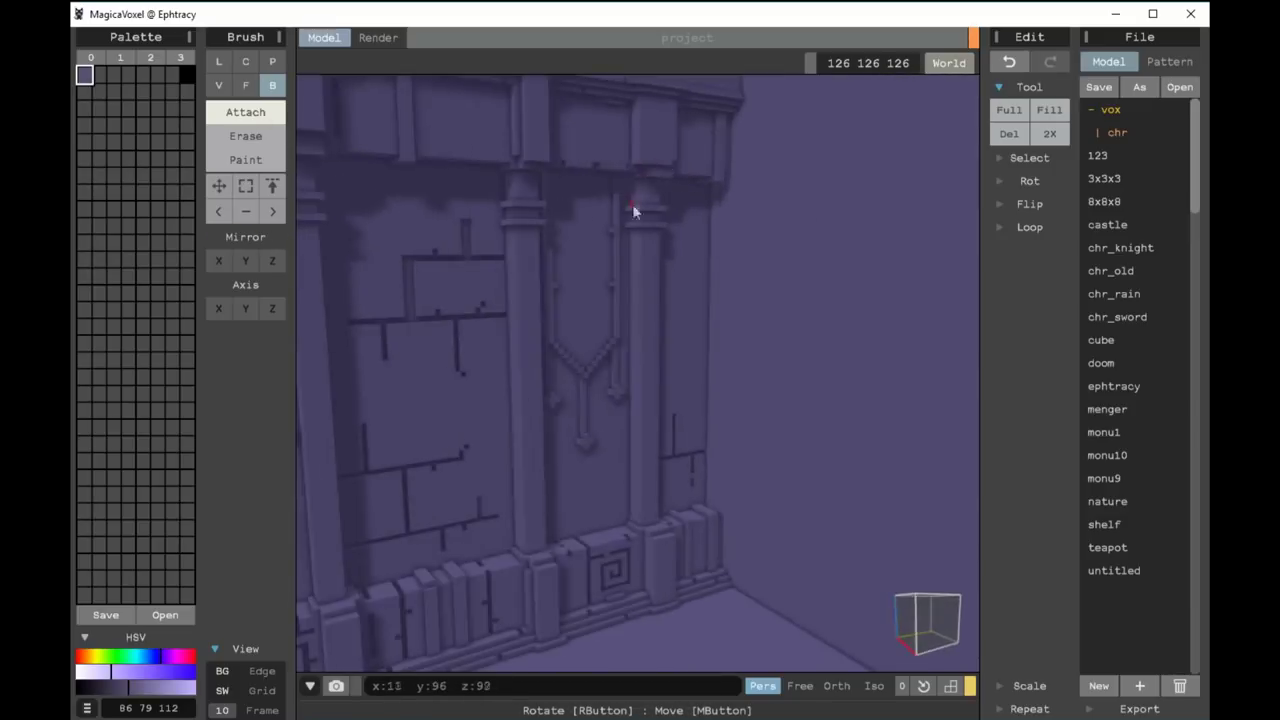
pyautogui.moveTo(634, 208); pyautogui.dragTo(603, 188, button='right')
pyautogui.scroll(-2, 523, 149)
pyautogui.moveTo(523, 149); pyautogui.dragTo(450, 344, button='right')
pyautogui.scroll(-3, 450, 344)
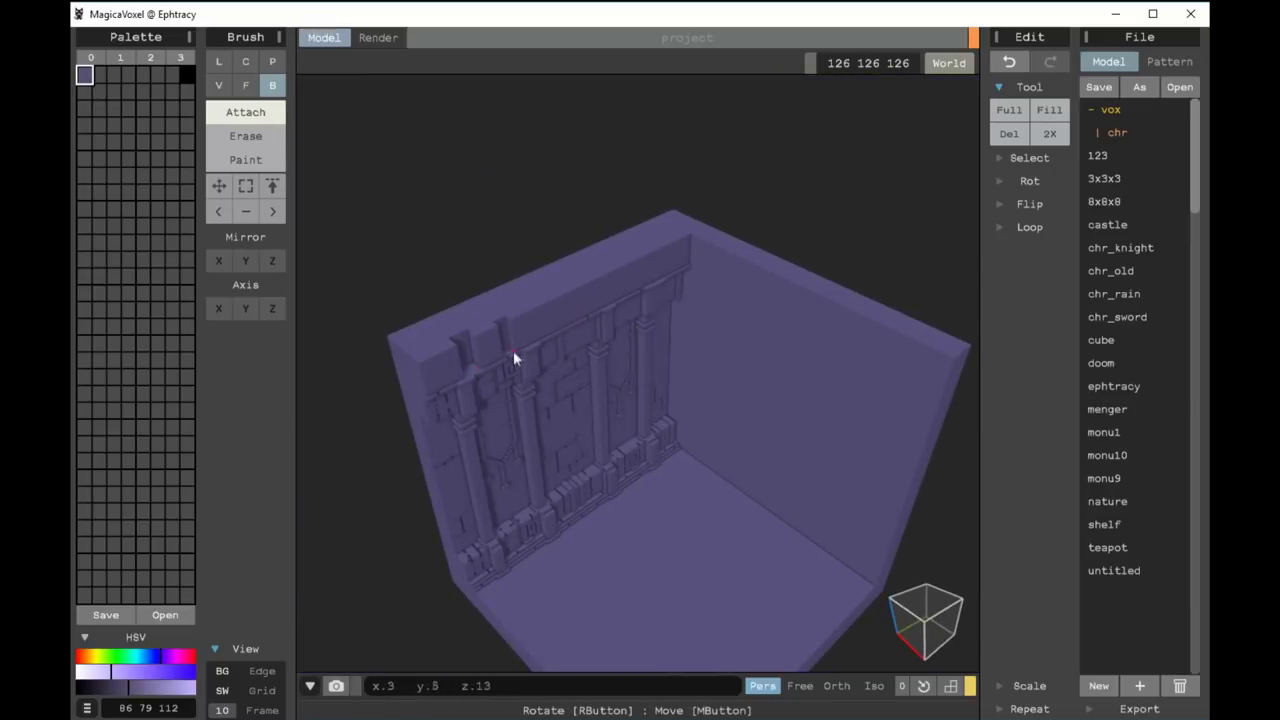
# Switch to Erase mode and toggle the brush between Face and Box
pyautogui.moveTo(502, 356); pyautogui.dragTo(556, 330, button='right')
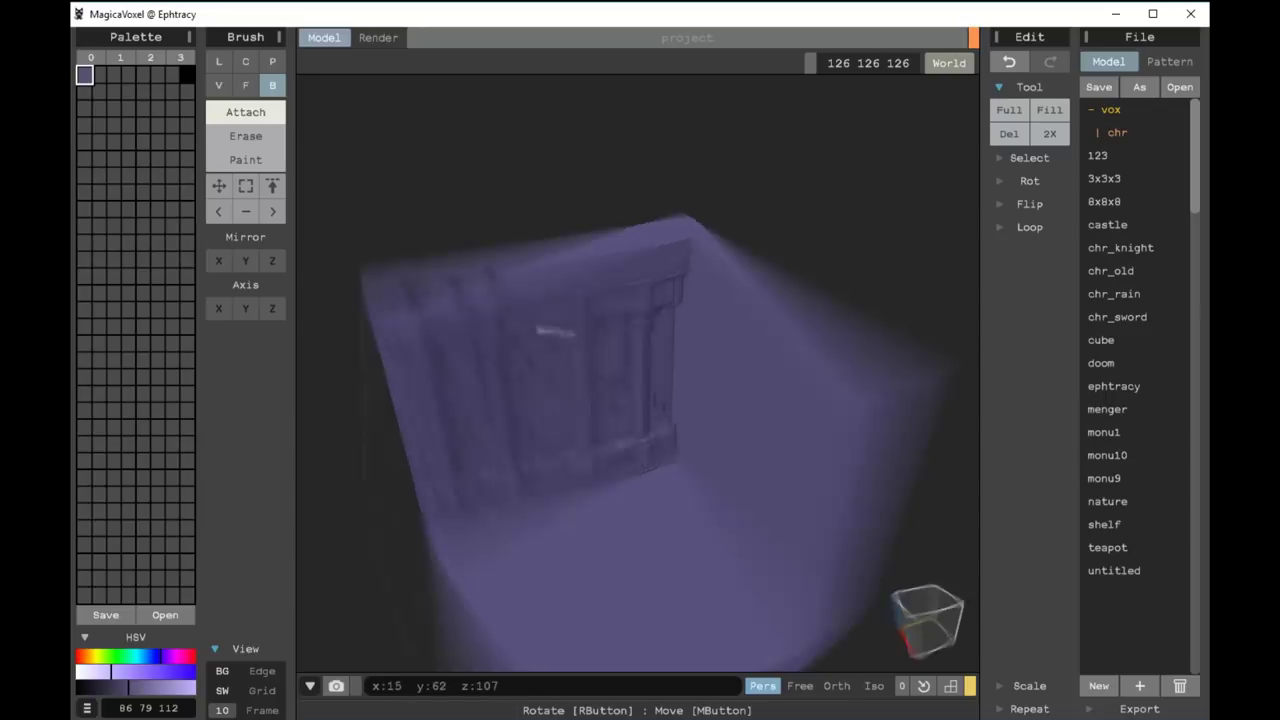
pyautogui.scroll(2, 467, 266)
pyautogui.click(245, 135)
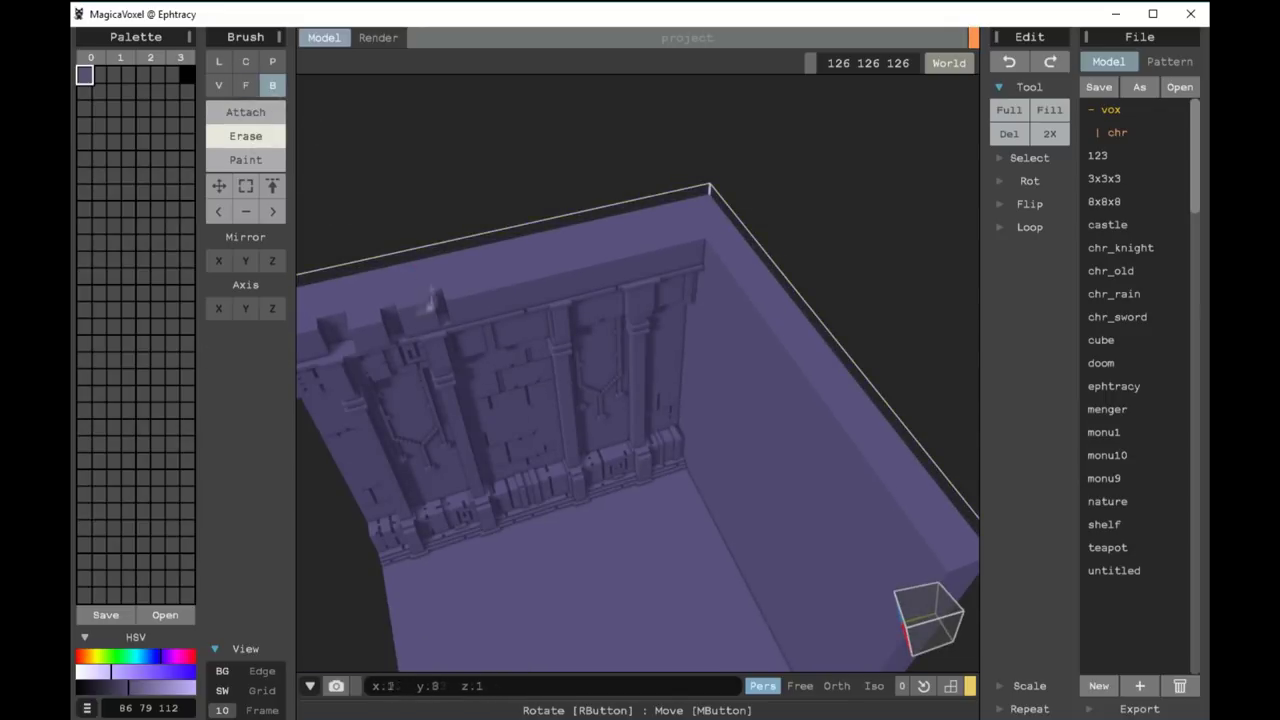
pyautogui.moveTo(340, 273)
pyautogui.mouseDown(button='right')
pyautogui.moveTo(572, 292)
pyautogui.moveTo(651, 270)
pyautogui.moveTo(602, 286)
pyautogui.mouseUp(button='right')
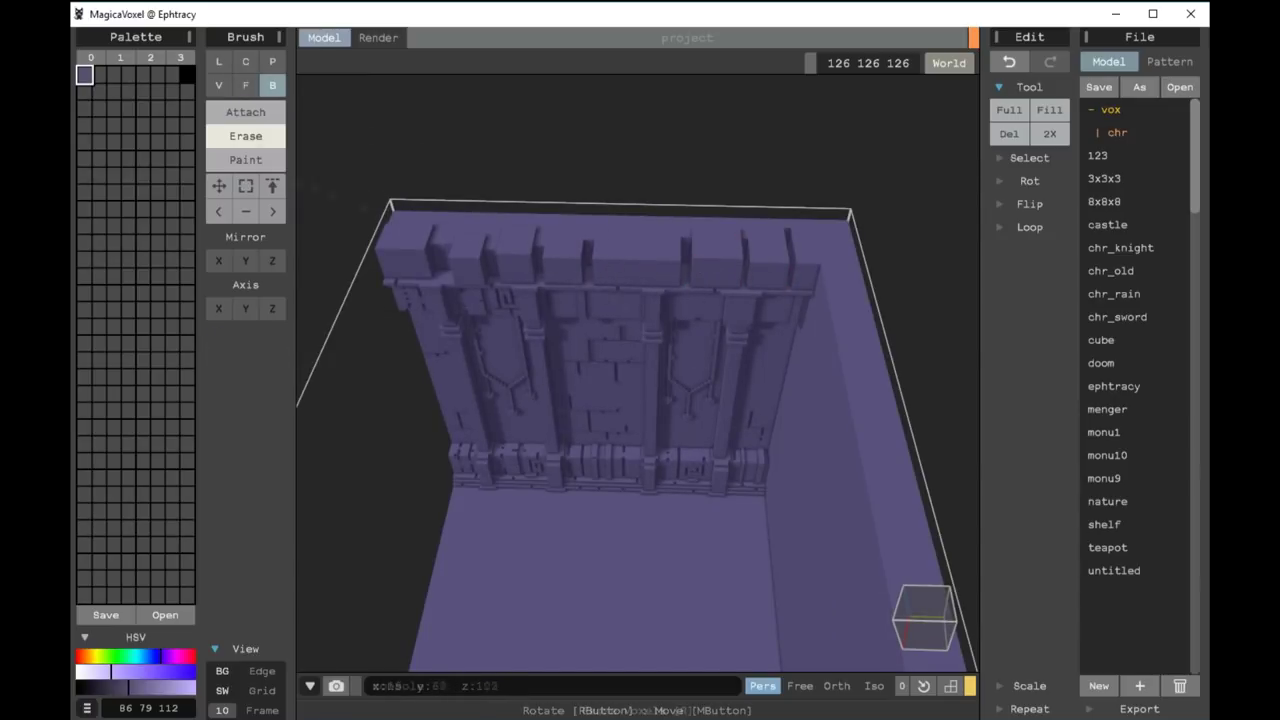
pyautogui.press('f')
pyautogui.press('b')
pyautogui.press('f')
pyautogui.press('b')
# Undo and redo the change at the wall's top end, leaving it applied
pyautogui.scroll(3, 505, 403)
pyautogui.moveTo(505, 403); pyautogui.dragTo(584, 258, button='right')
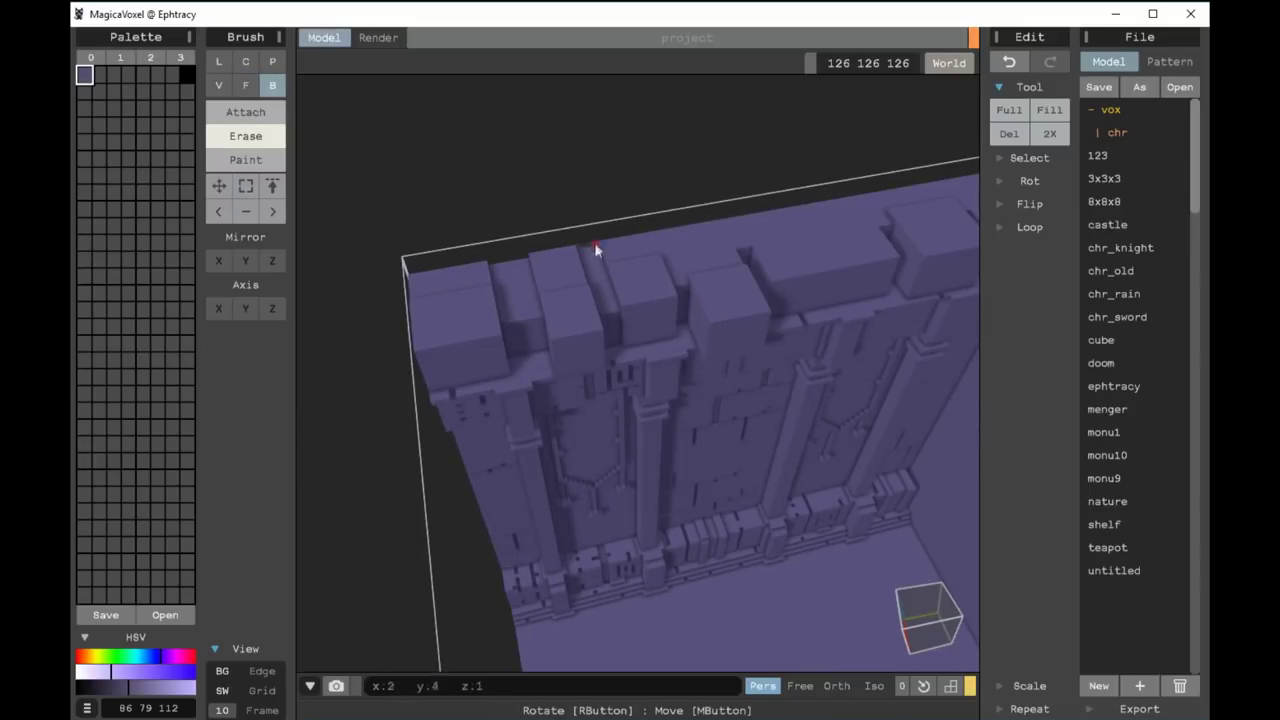
pyautogui.hotkey('ctrl', 'z')
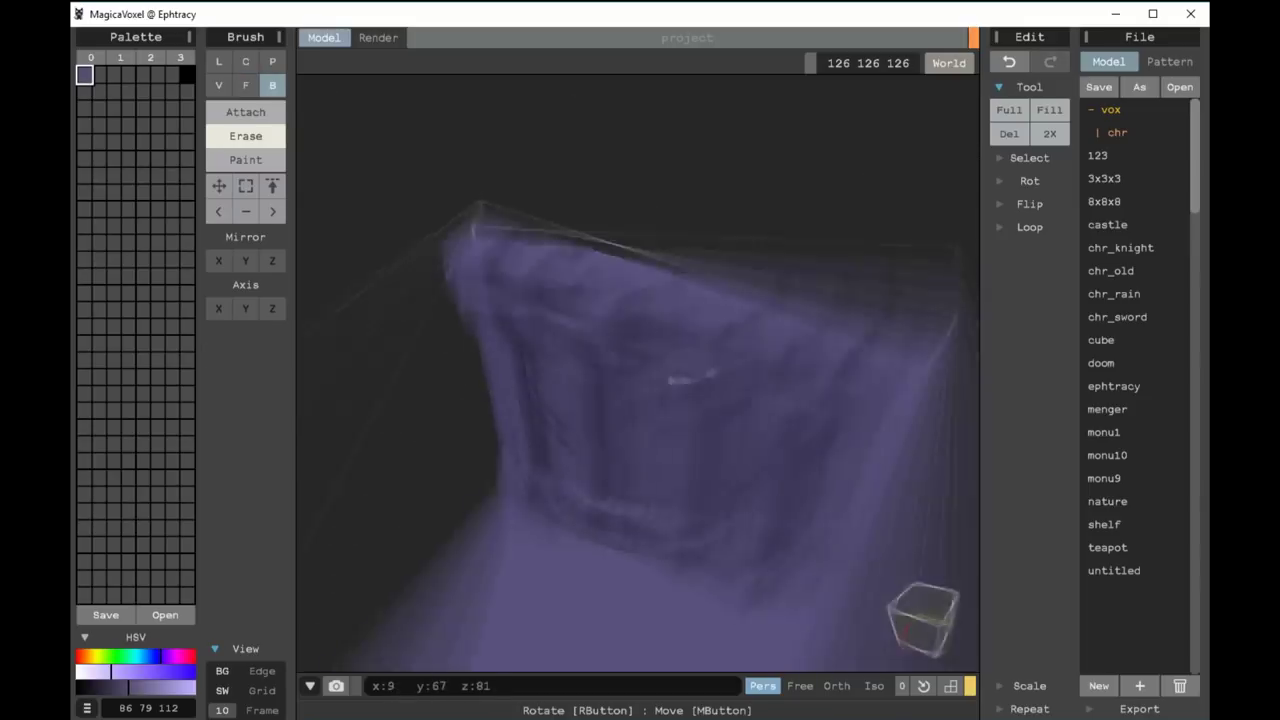
pyautogui.moveTo(663, 372); pyautogui.dragTo(520, 370, button='right')
pyautogui.hotkey('ctrl', 'y')
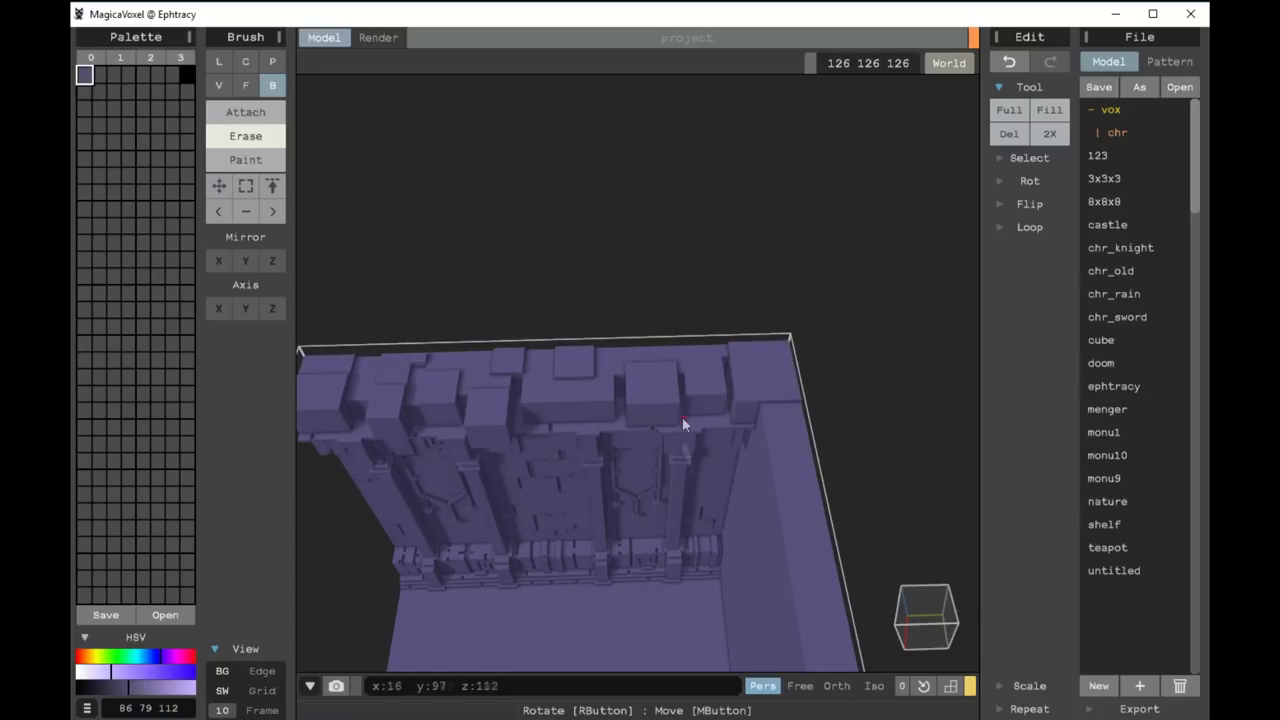
pyautogui.moveTo(628, 393); pyautogui.dragTo(642, 358, button='right')
pyautogui.hotkey('ctrl', 'z')
pyautogui.hotkey('ctrl', 'y')
# Set the Face (F) brush and turn to a frontal view of the wall
pyautogui.moveTo(558, 395); pyautogui.dragTo(627, 372, button='right')
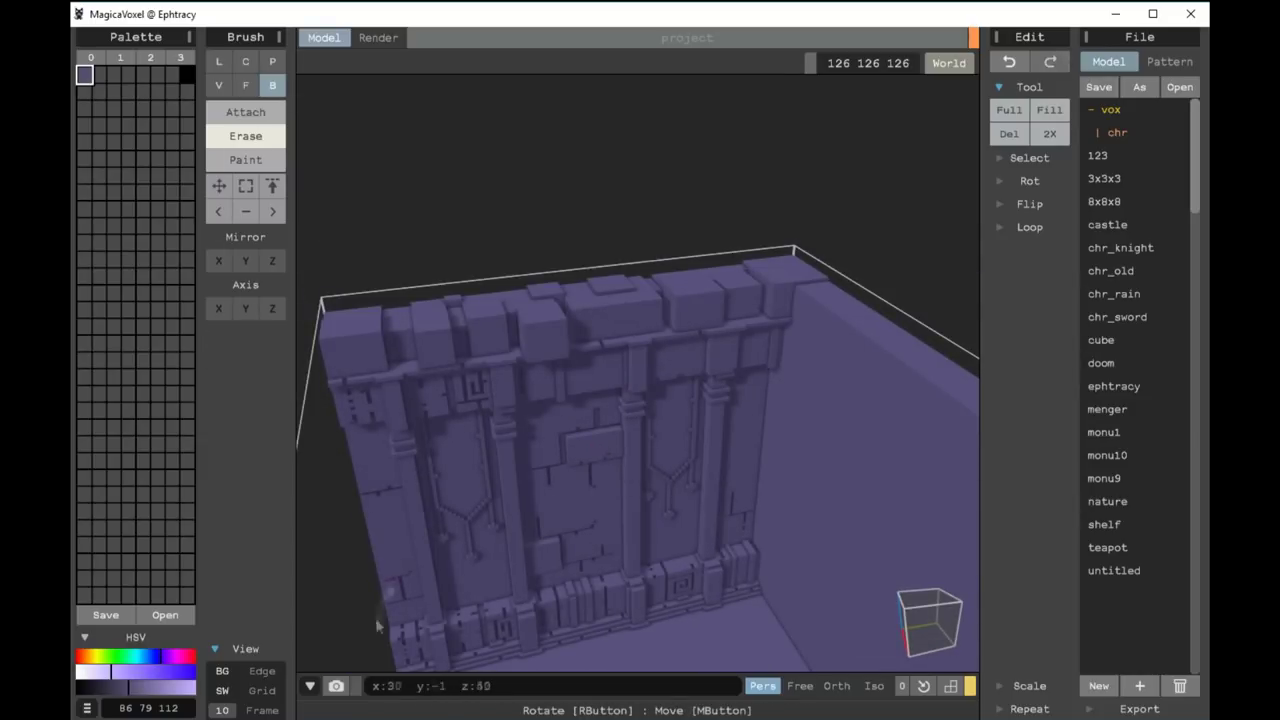
pyautogui.hotkey('ctrl', 'y')
pyautogui.press('f')
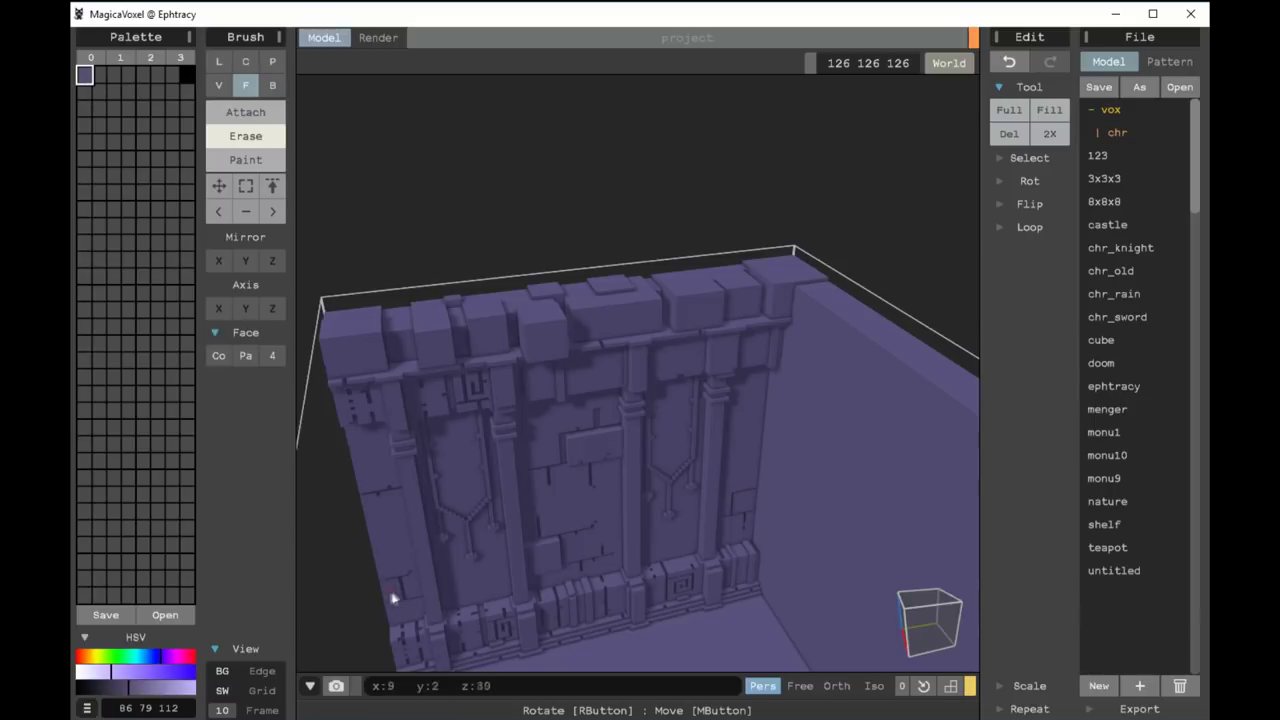
pyautogui.moveTo(532, 482)
pyautogui.mouseDown(button='right')
pyautogui.moveTo(513, 461)
pyautogui.moveTo(530, 485)
pyautogui.moveTo(514, 473)
pyautogui.mouseUp(button='right')
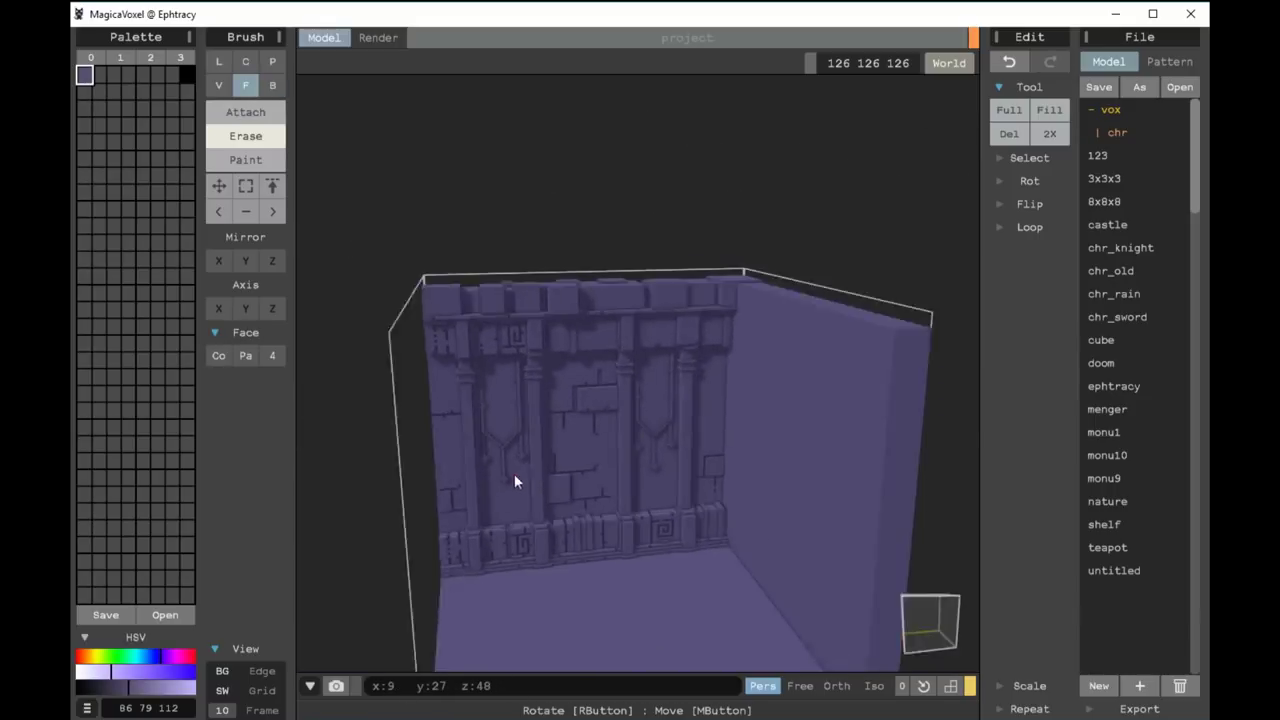
# Paint the floor and right wall with a grey palette colour
pyautogui.click(246, 186)
pyautogui.click(245, 160)
pyautogui.click(98, 75)
pyautogui.click(751, 490)
pyautogui.moveTo(751, 490); pyautogui.dragTo(545, 474, button='right')
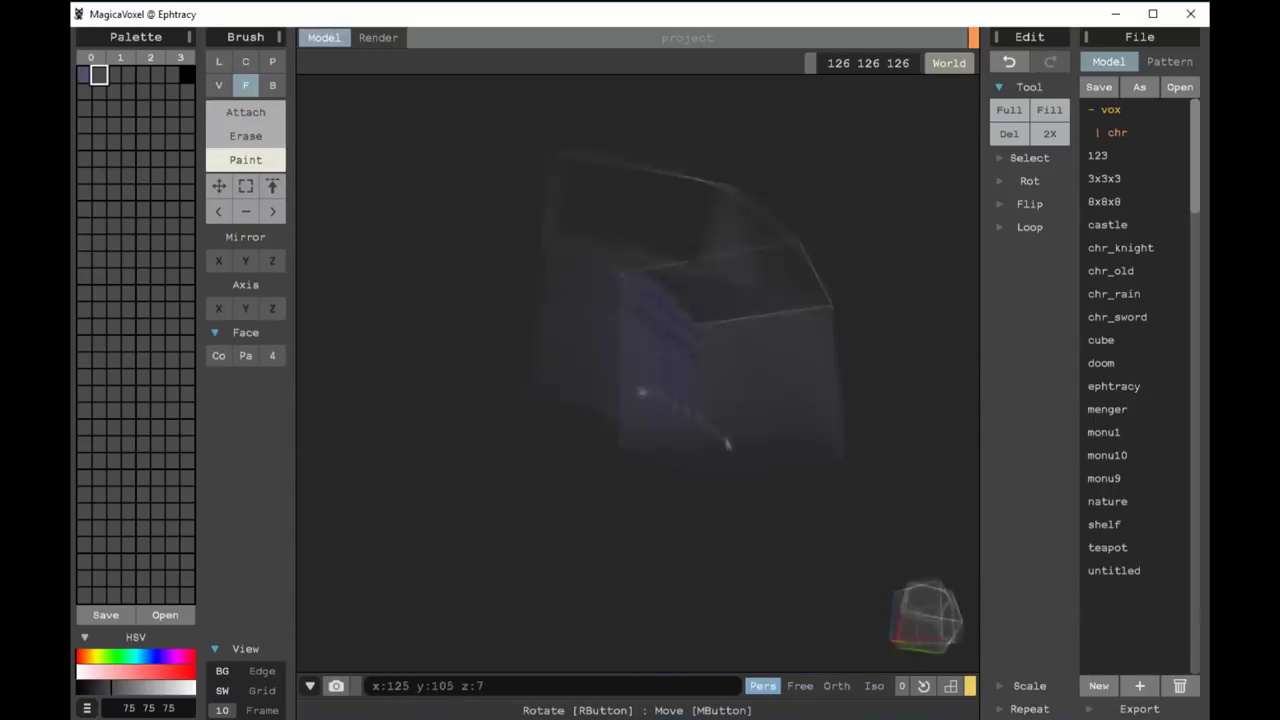
# Flip the model along two axes with Select, then undo both flips and reframe the room corner
pyautogui.click(272, 186)
pyautogui.click(1030, 203)
pyautogui.click(1003, 227)
pyautogui.click(1056, 227)
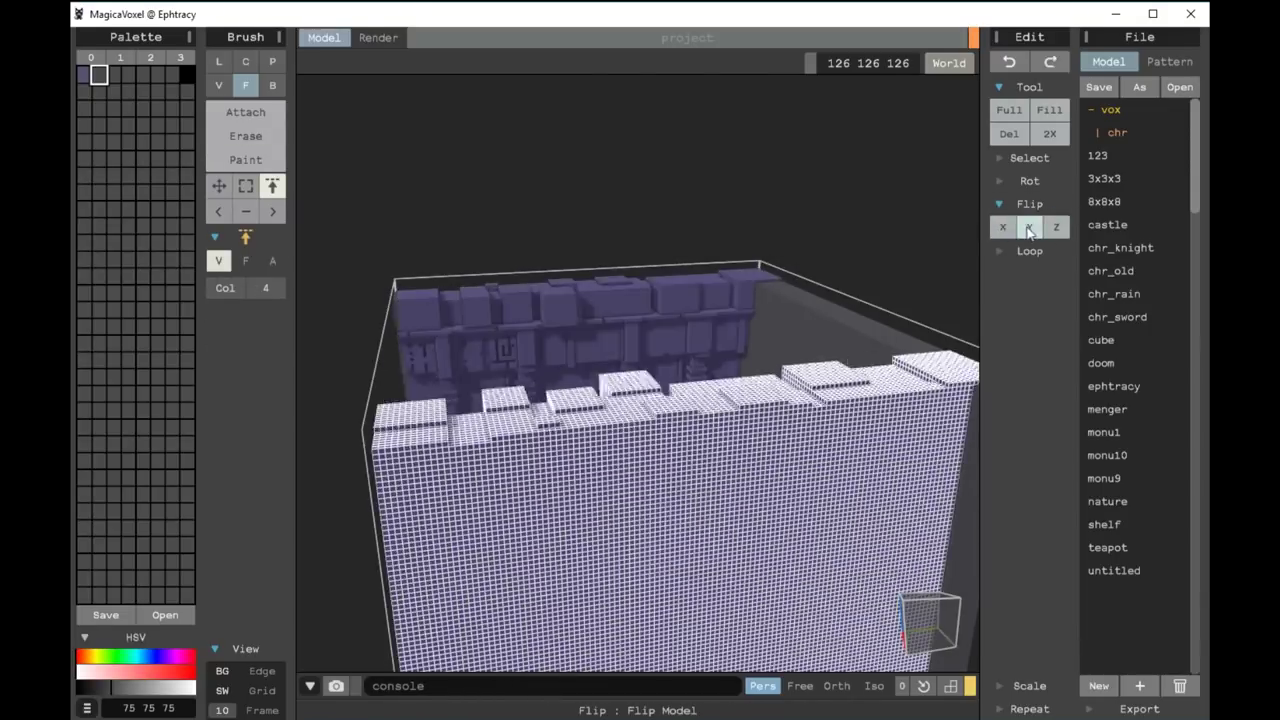
pyautogui.hotkey('ctrl', 'z')
pyautogui.hotkey('ctrl', 'z')
pyautogui.hotkey('ctrl', 'z')
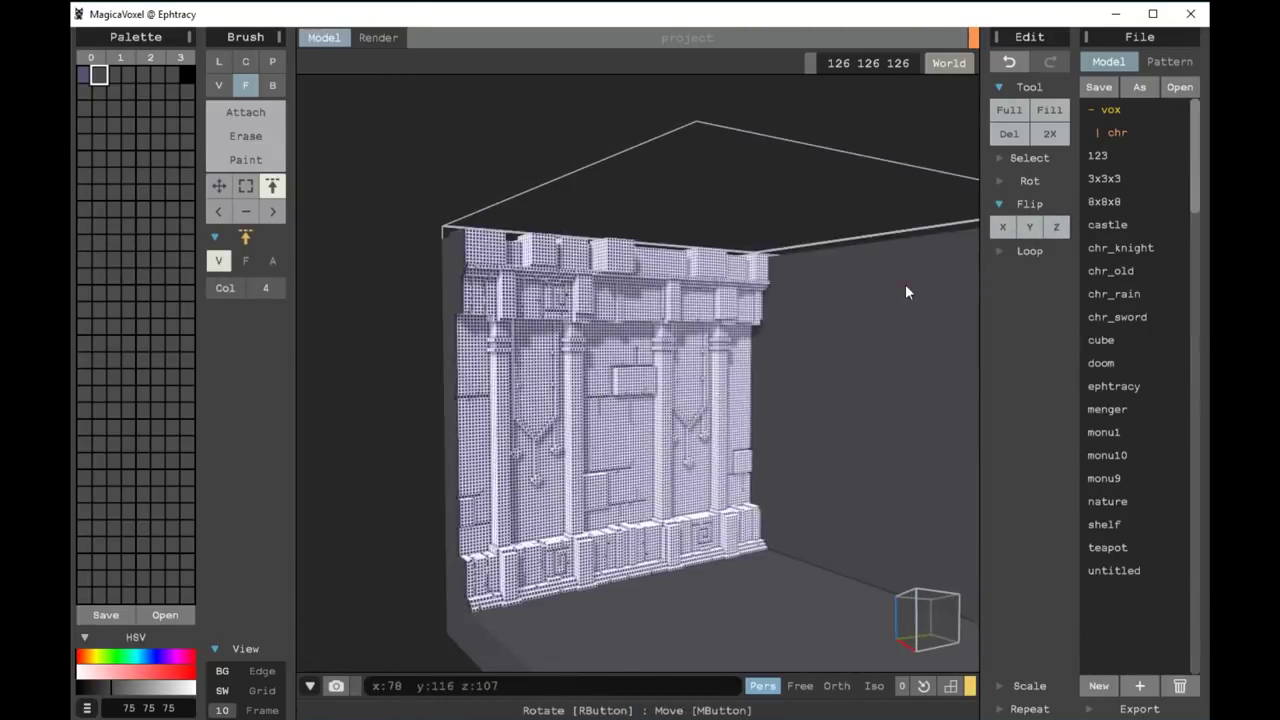
pyautogui.hotkey('ctrl', 'z')
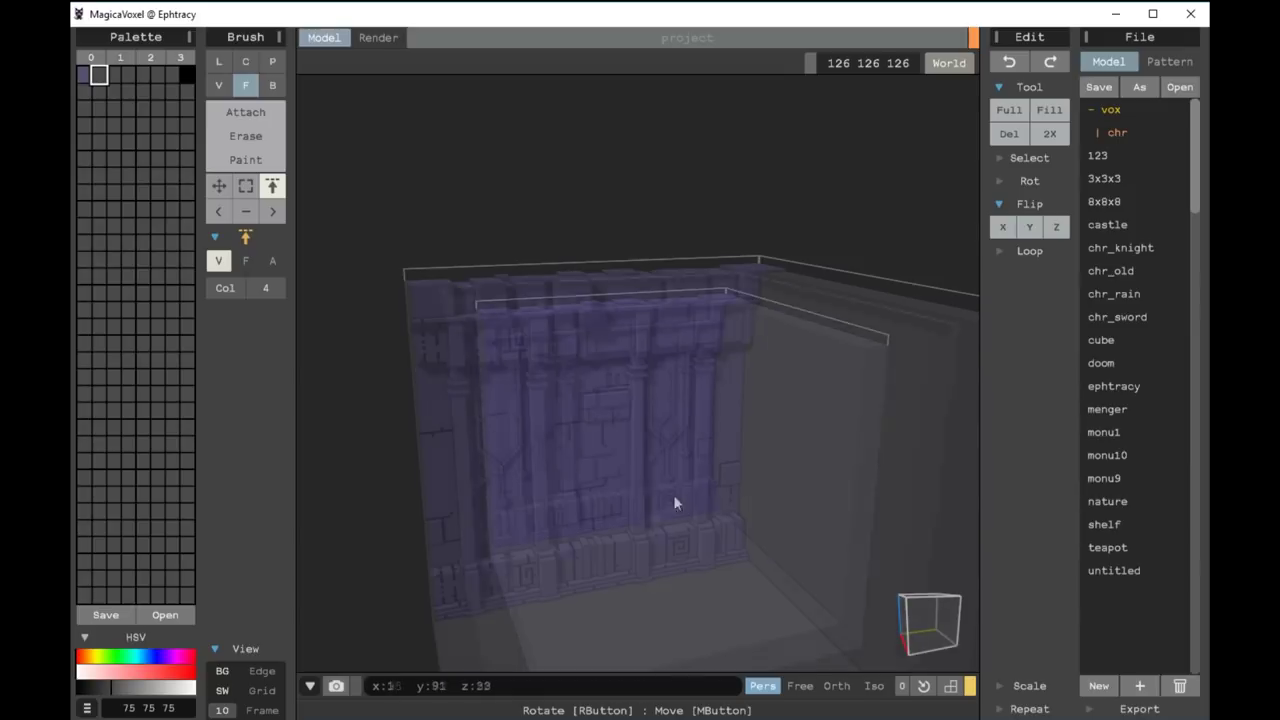
pyautogui.scroll(5, 674, 503)
pyautogui.moveTo(710, 379); pyautogui.dragTo(738, 450, button='right')
pyautogui.moveTo(422, 395)
pyautogui.mouseDown(button='right')
pyautogui.moveTo(463, 449)
pyautogui.moveTo(520, 480)
pyautogui.mouseUp(button='right')
# Repaint the floor and right wall purple, then set up Erase with the Box brush and no mirroring
pyautogui.click(245, 159)
pyautogui.click(755, 129)
pyautogui.press('e')
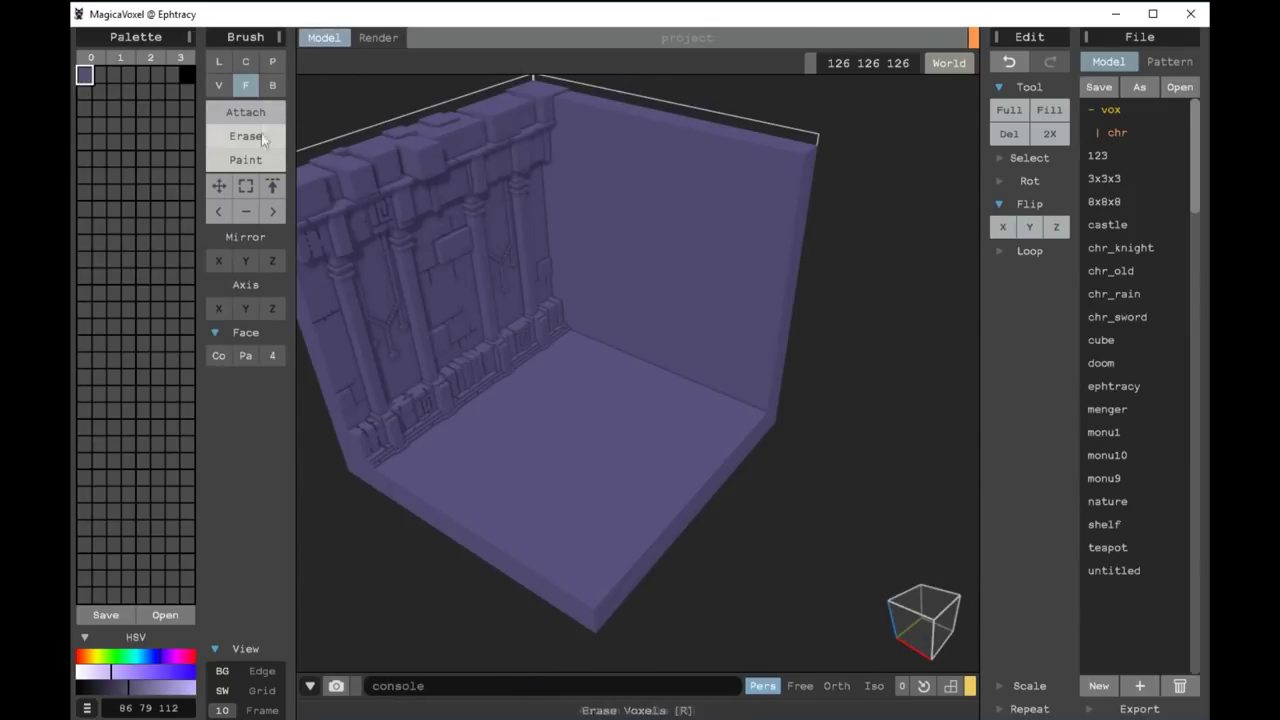
pyautogui.press('b')
pyautogui.press('y')
pyautogui.press('x')
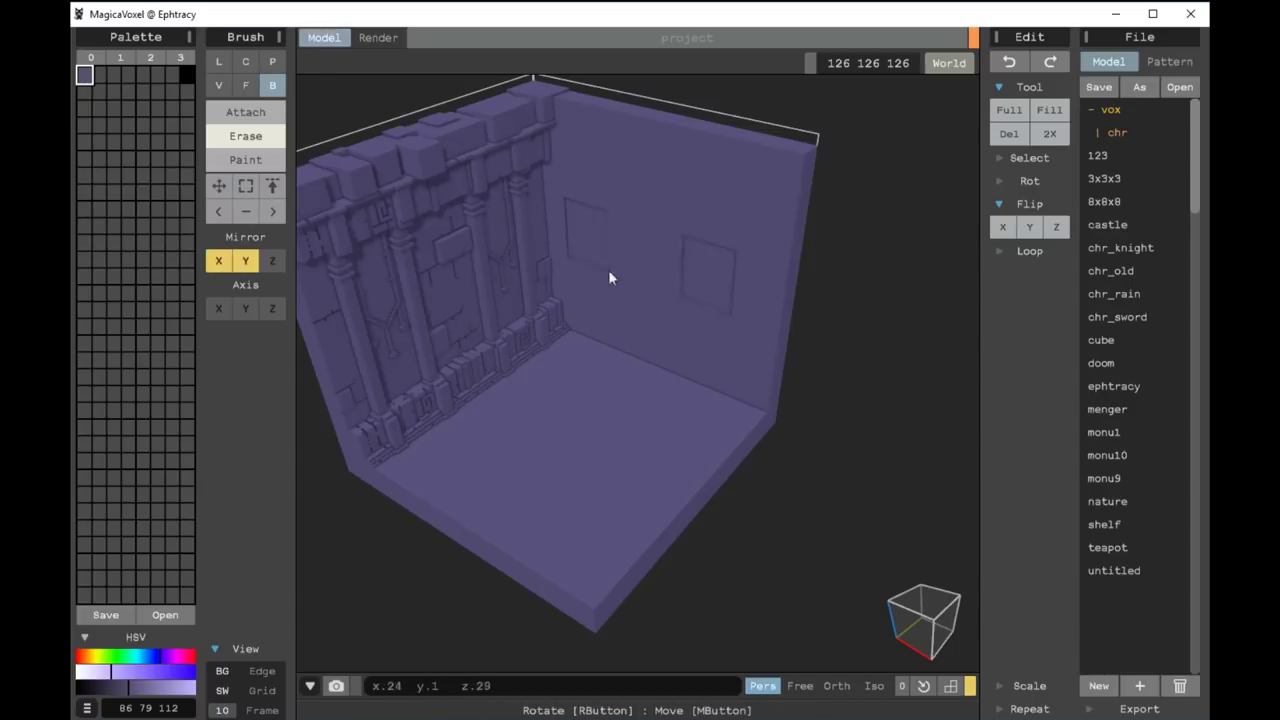
pyautogui.hotkey('ctrl', 'z')
pyautogui.hotkey('ctrl', 'z')
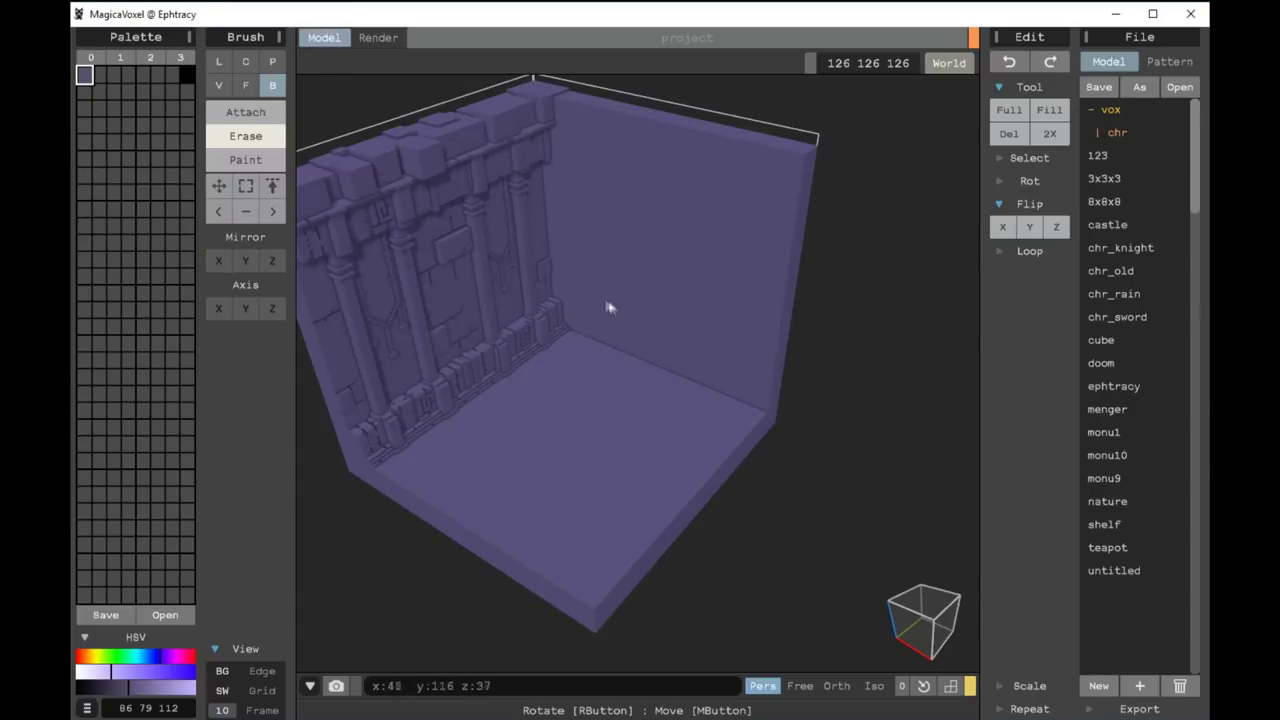
# Erase a rectangular opening in the plain wall, then undo it to fill it back in
pyautogui.click(609, 199)
pyautogui.scroll(3, 565, 224)
pyautogui.hotkey('ctrl', 'z')
pyautogui.moveTo(561, 347); pyautogui.dragTo(677, 303, button='right')
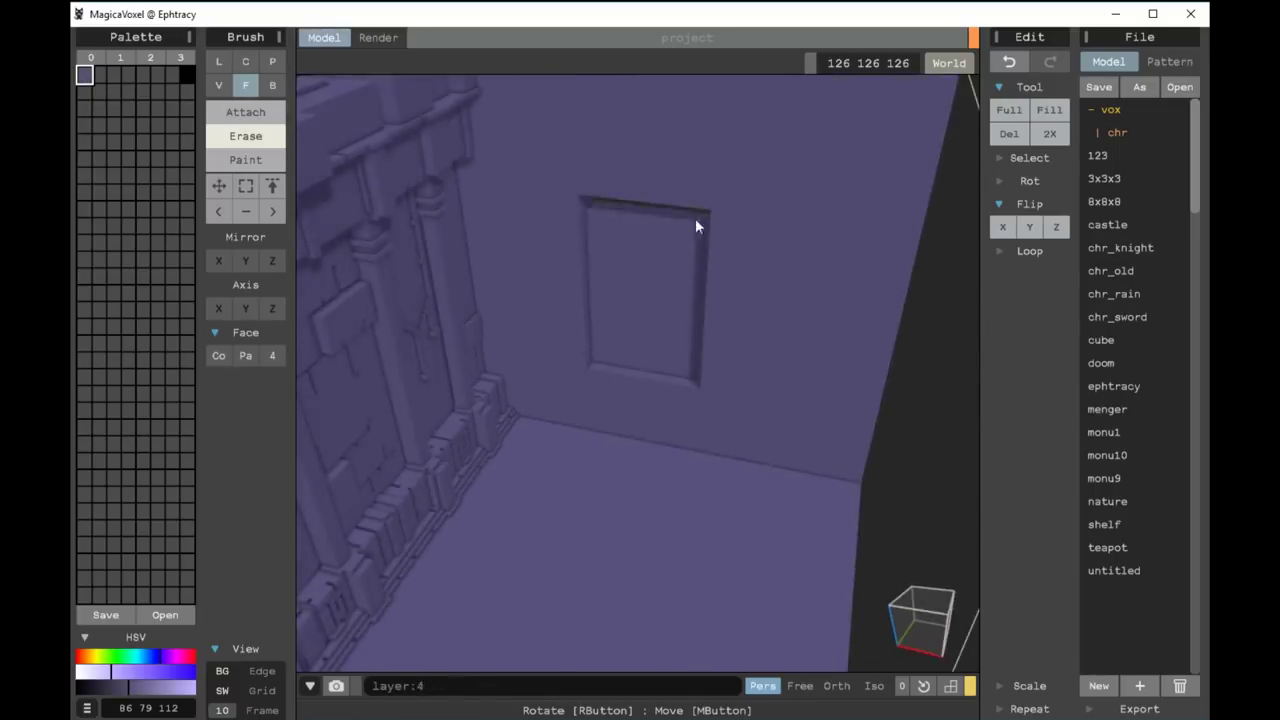
pyautogui.moveTo(556, 243); pyautogui.dragTo(551, 190, button='right')
# Box out the door area, then undo the box and the small lower-door detail
pyautogui.press('b')
pyautogui.moveTo(546, 190); pyautogui.dragTo(630, 255)
pyautogui.hotkey('ctrl', 'z')
pyautogui.scroll(3, 660, 320)
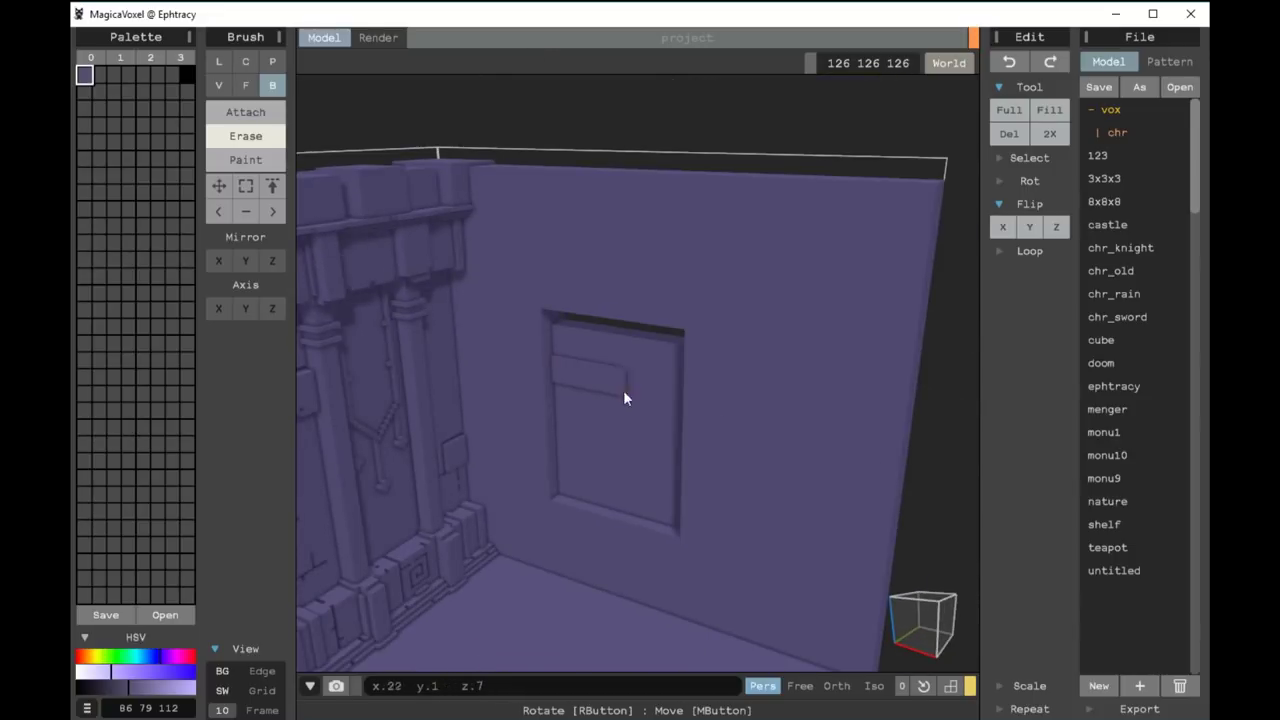
pyautogui.hotkey('ctrl', 'z')
pyautogui.scroll(3, 613, 361)
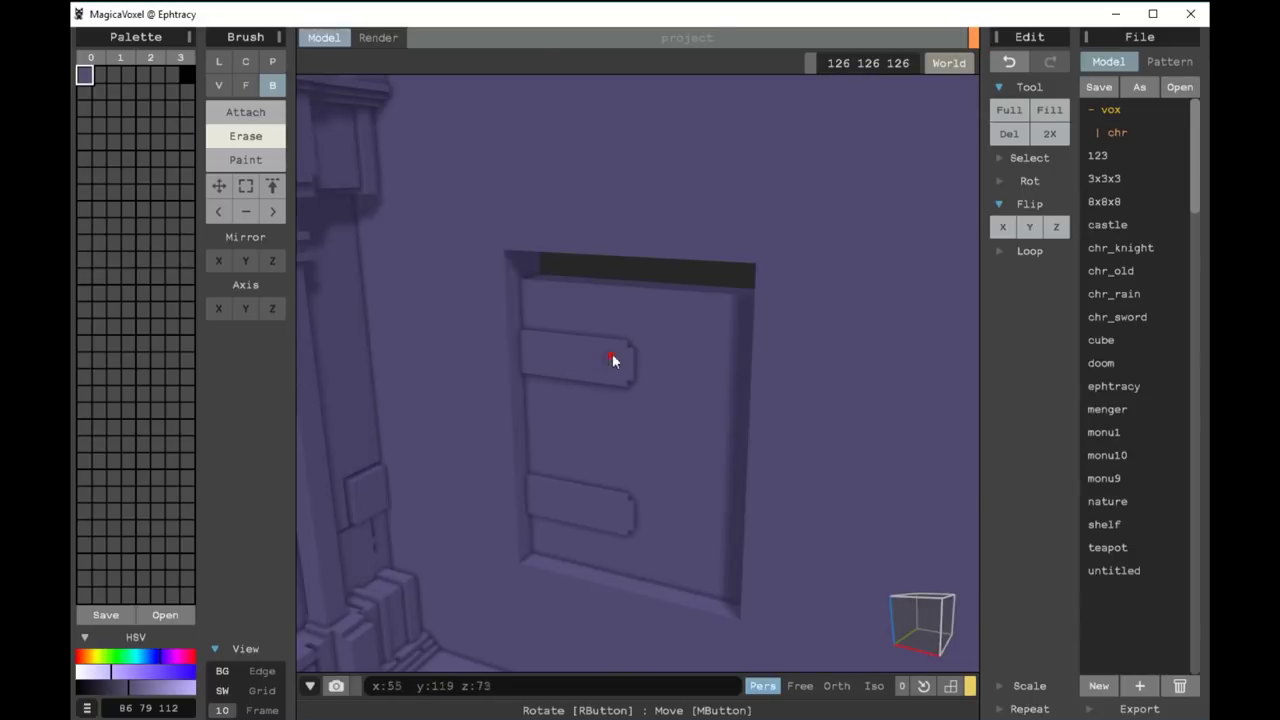
# Add a box-shaped handle to the door and zoom in and out to check it
pyautogui.moveTo(607, 515); pyautogui.dragTo(632, 368, button='right')
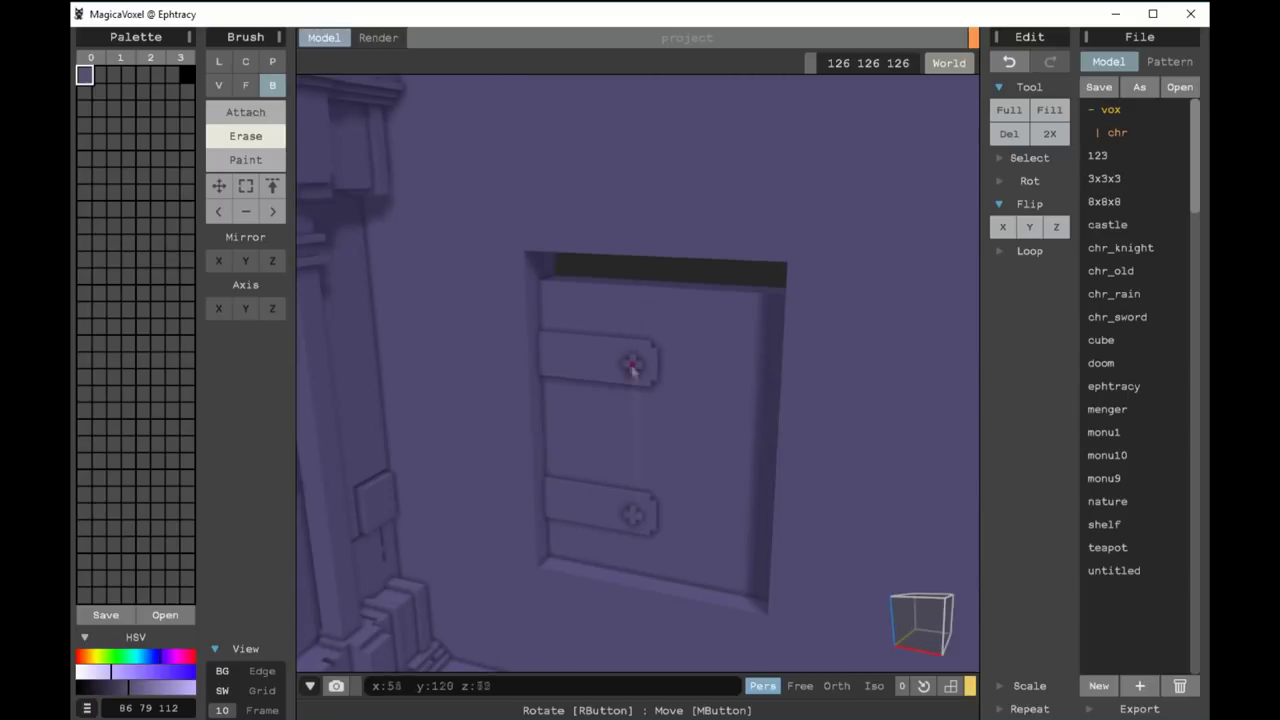
pyautogui.moveTo(762, 423)
pyautogui.mouseDown()
pyautogui.moveTo(700, 454)
pyautogui.moveTo(757, 487)
pyautogui.mouseUp()
pyautogui.scroll(-5, 749, 501)
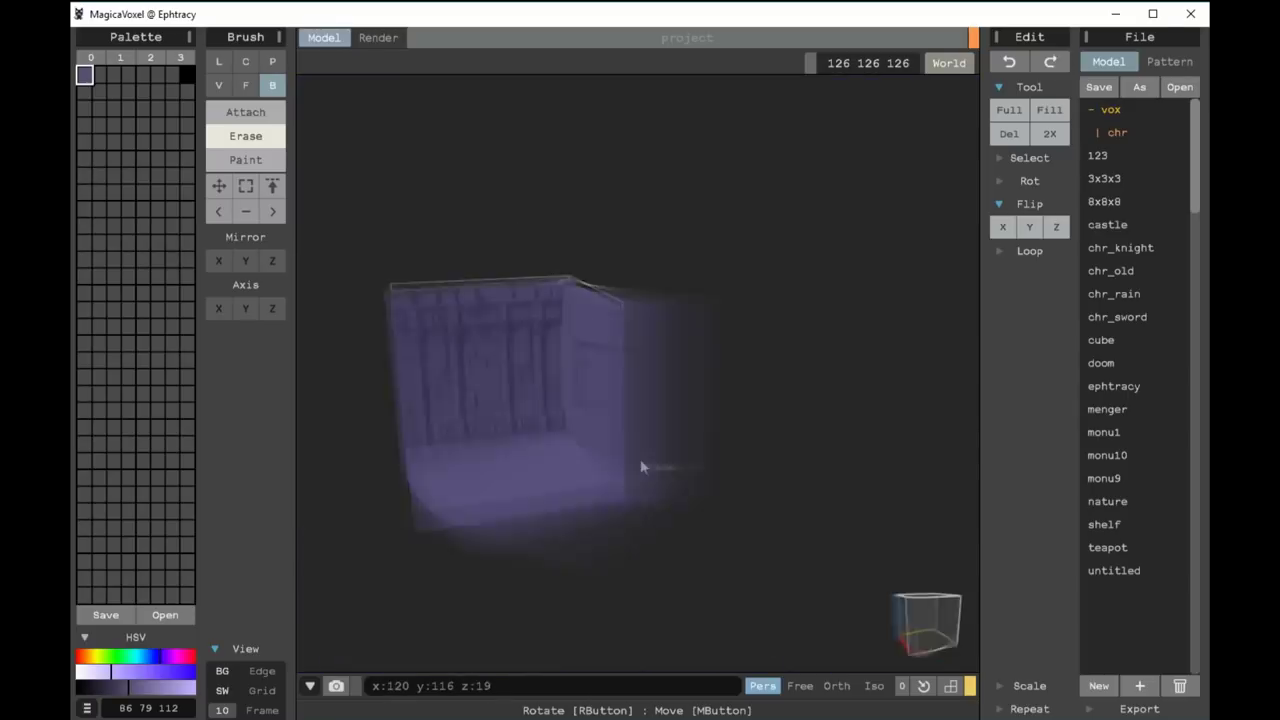
pyautogui.scroll(5, 843, 534)
pyautogui.scroll(3, 686, 529)
pyautogui.scroll(3, 609, 356)
pyautogui.scroll(-3, 630, 340)
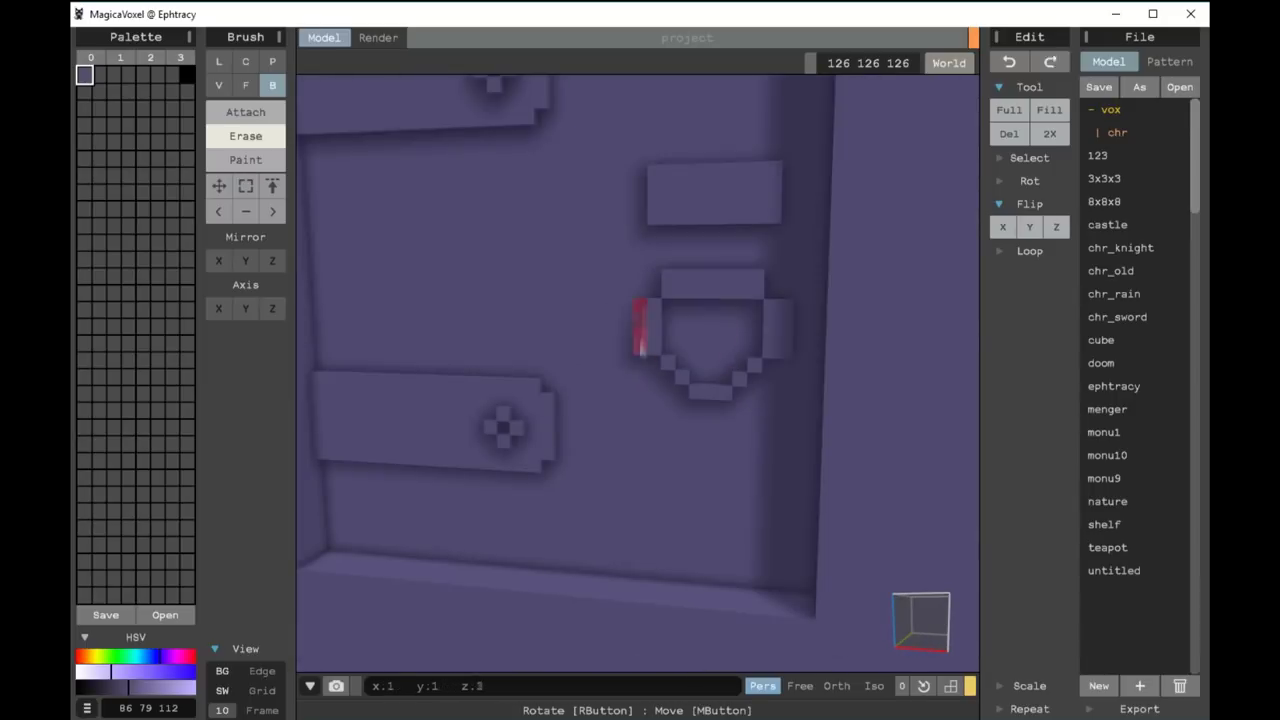
pyautogui.scroll(-2, 790, 295)
pyautogui.scroll(-2, 775, 285)
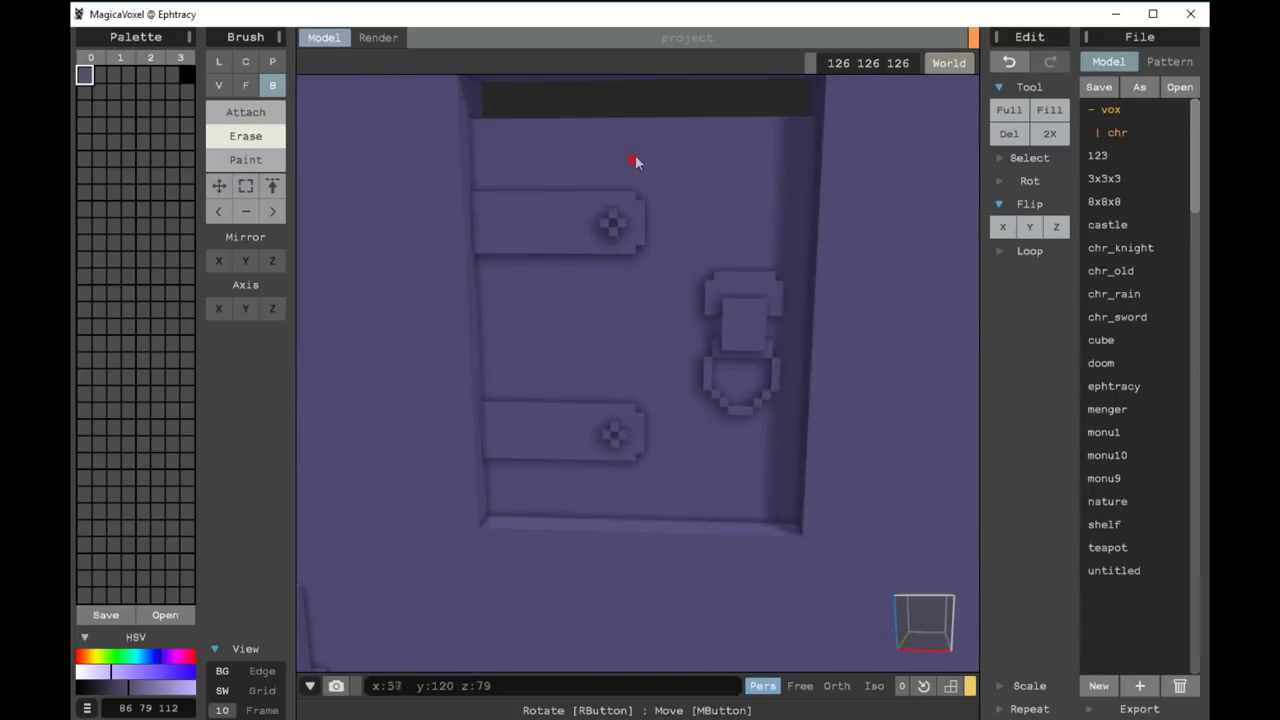
pyautogui.scroll(-2, 534, 271)
# Orbit around the door to inspect its handle and lower strap, ending head-on
pyautogui.moveTo(694, 322)
pyautogui.mouseDown(button='right')
pyautogui.moveTo(663, 391)
pyautogui.moveTo(573, 412)
pyautogui.mouseUp(button='right')
pyautogui.moveTo(737, 386); pyautogui.dragTo(717, 366, button='right')
pyautogui.scroll(3, 757, 240)
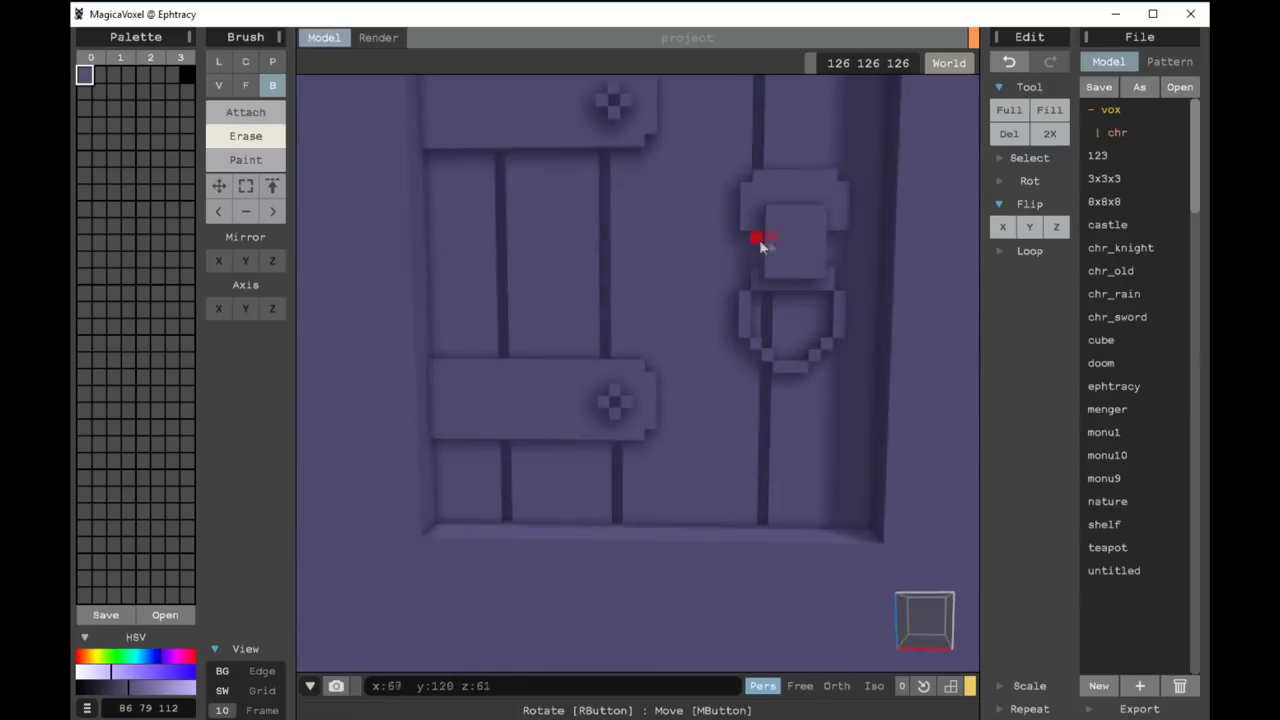
pyautogui.scroll(2, 620, 397)
pyautogui.moveTo(712, 305); pyautogui.dragTo(730, 288, button='right')
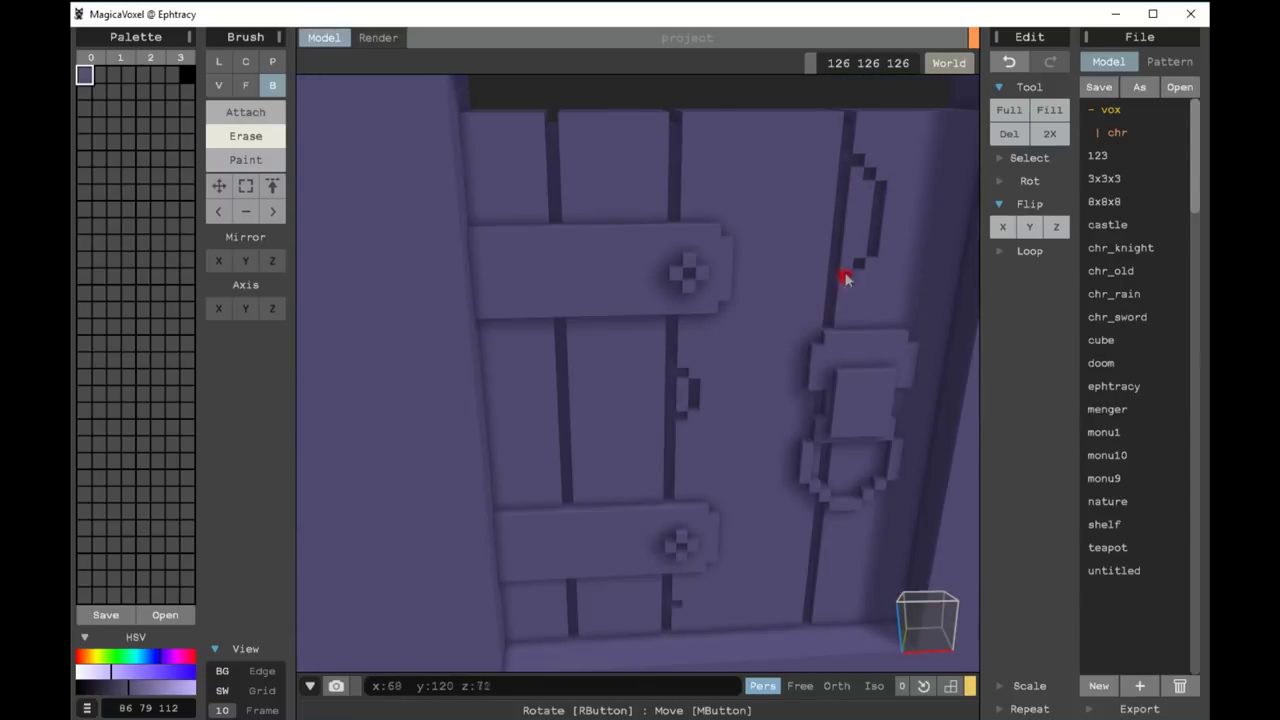
pyautogui.scroll(-5, 491, 300)
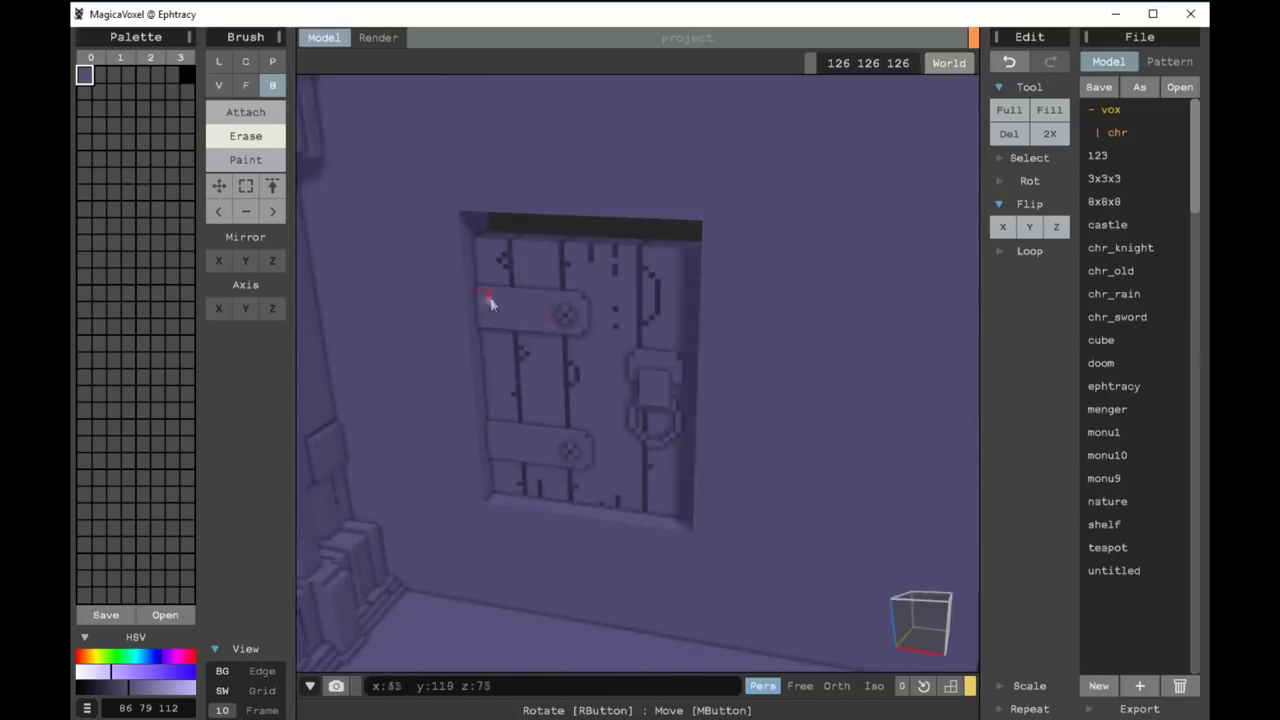
pyautogui.moveTo(491, 300); pyautogui.dragTo(674, 446, button='right')
# Switch to the Box brush and place the first stone step before the door, undoing a mistake
pyautogui.press('f')
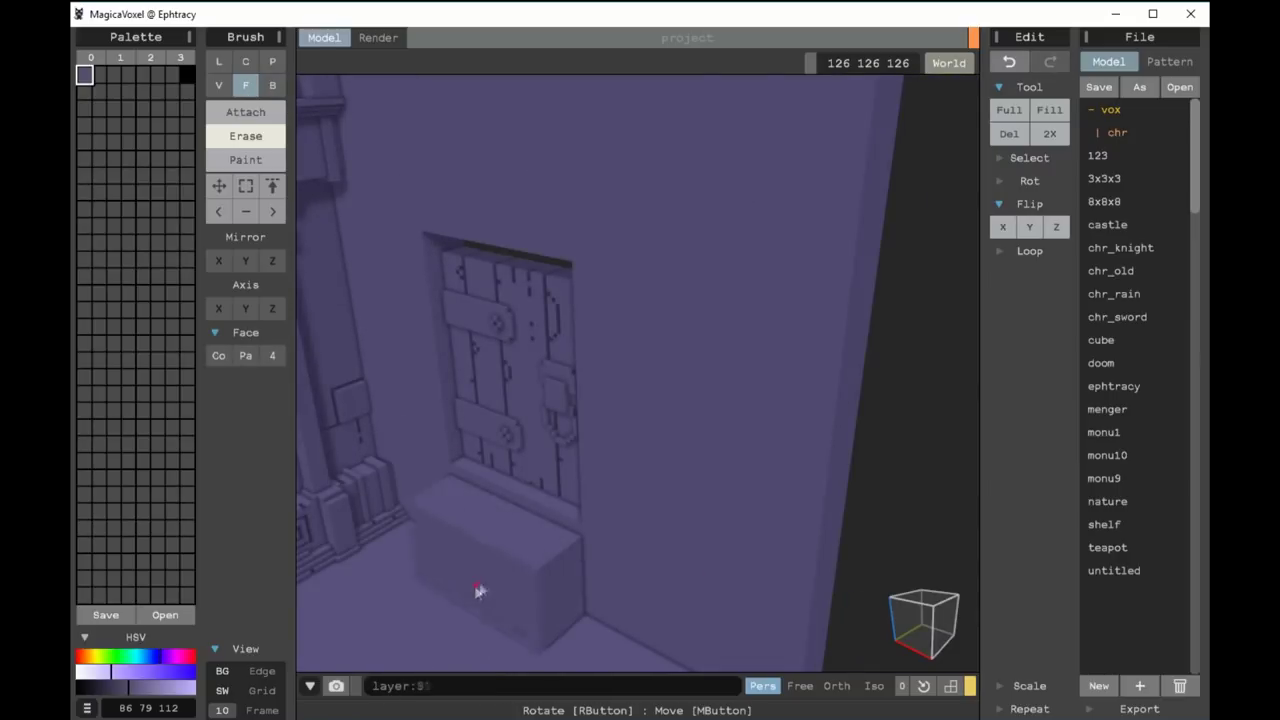
pyautogui.click(272, 85)
pyautogui.moveTo(431, 569); pyautogui.dragTo(599, 563, button='right')
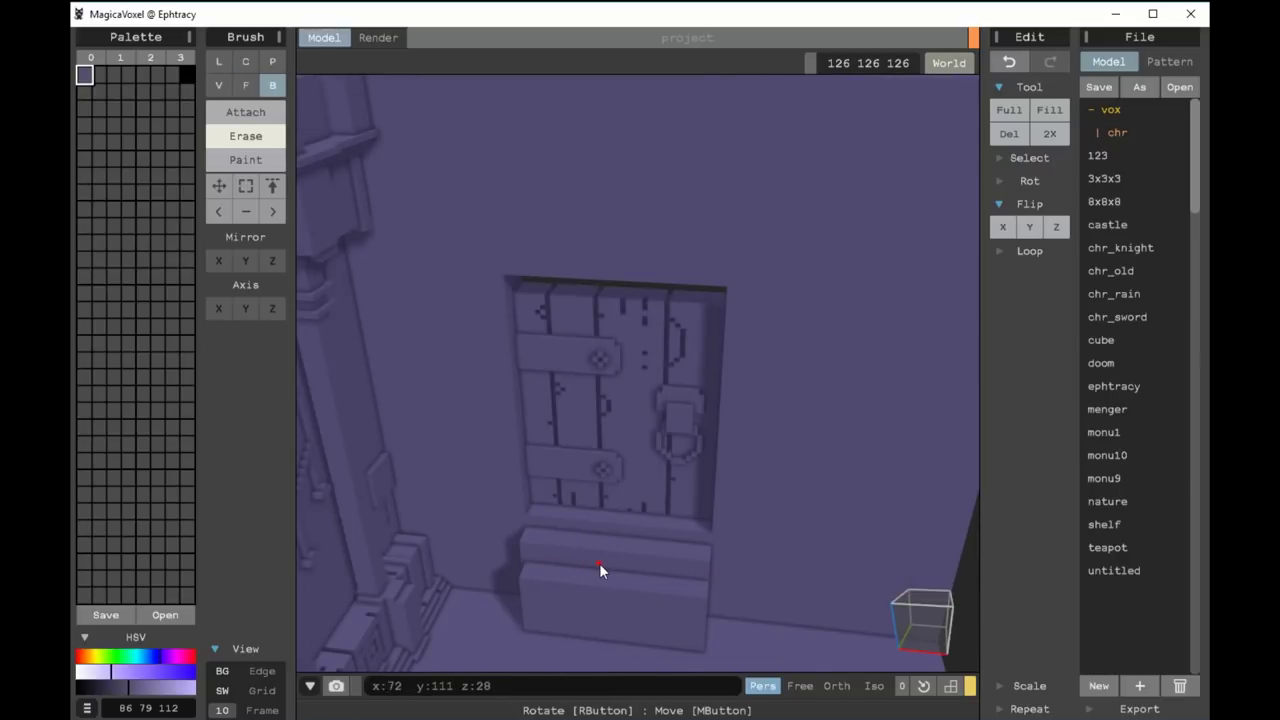
pyautogui.scroll(3, 599, 563)
pyautogui.moveTo(582, 622); pyautogui.dragTo(677, 534, button='right')
pyautogui.scroll(-3, 677, 534)
pyautogui.scroll(2, 560, 566)
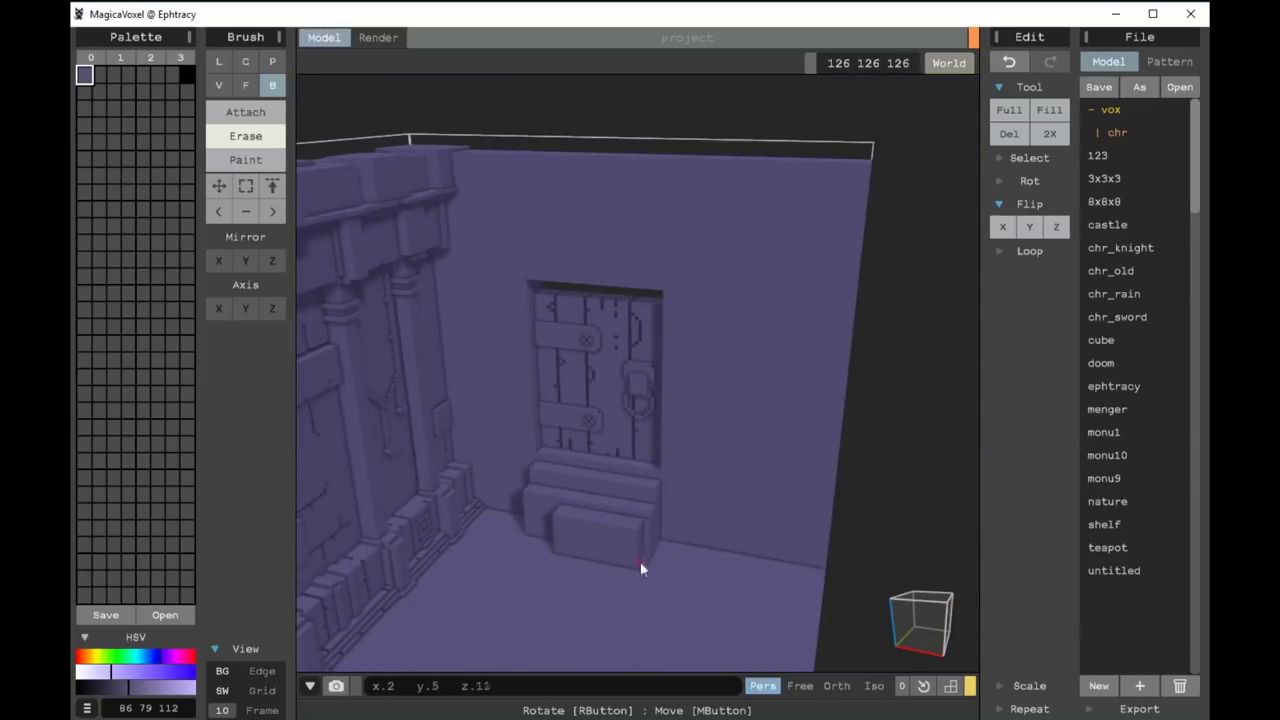
pyautogui.press('b')
pyautogui.hotkey('ctrl', 'z')
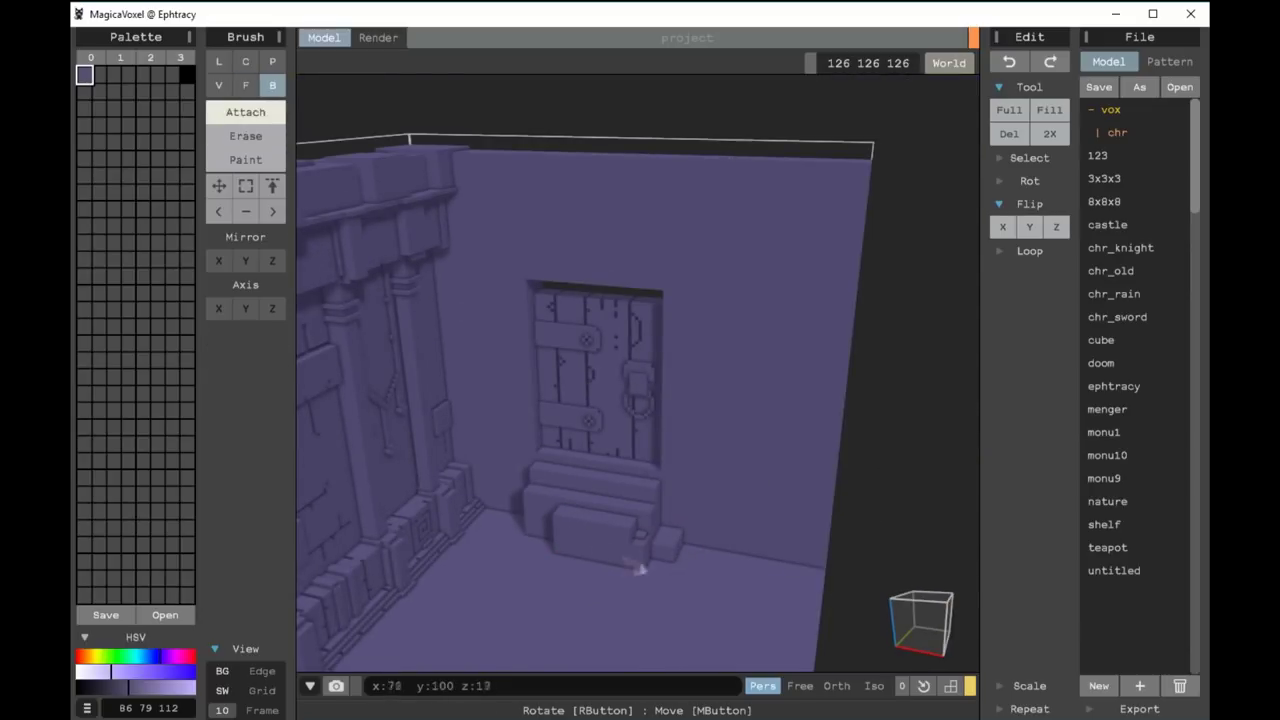
# Attach more box-shaped steps in front of the door, toggling between Face and Box modes
pyautogui.scroll(3, 620, 575)
pyautogui.moveTo(691, 517); pyautogui.dragTo(651, 614, button='right')
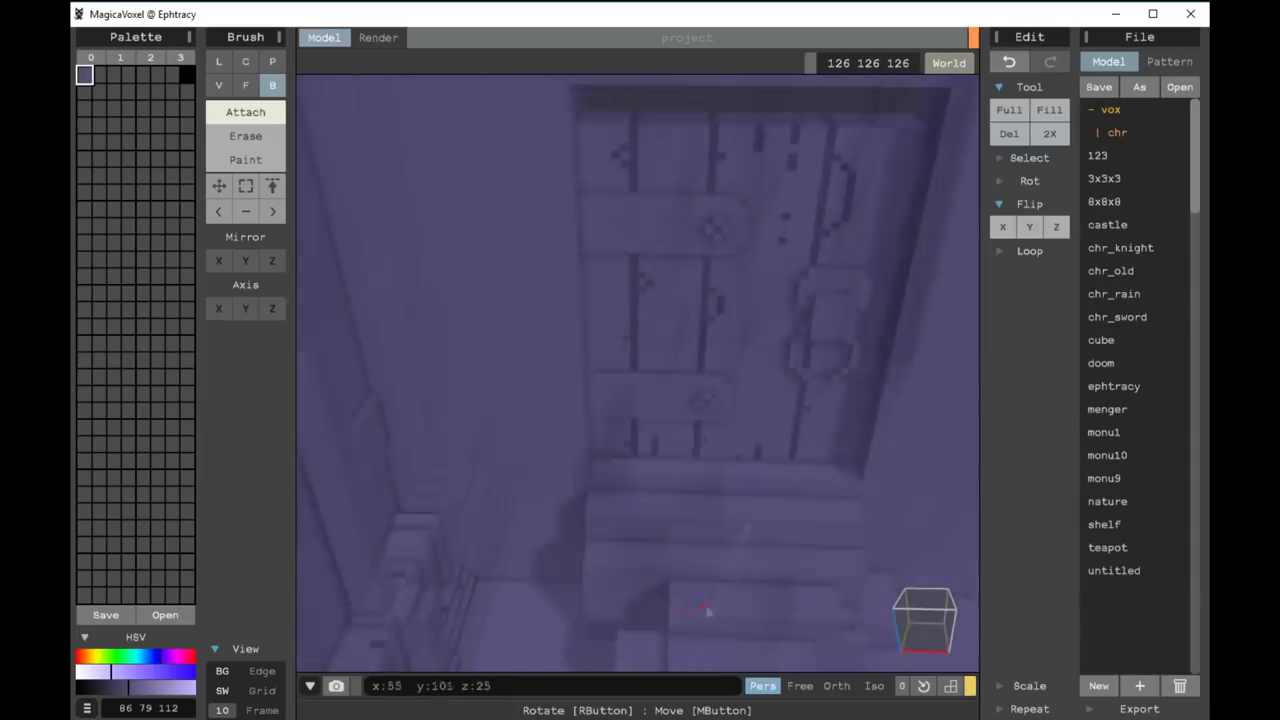
pyautogui.scroll(2, 663, 557)
pyautogui.press('f')
pyautogui.scroll(-2, 781, 587)
pyautogui.press('b')
pyautogui.moveTo(617, 520); pyautogui.dragTo(732, 533, button='right')
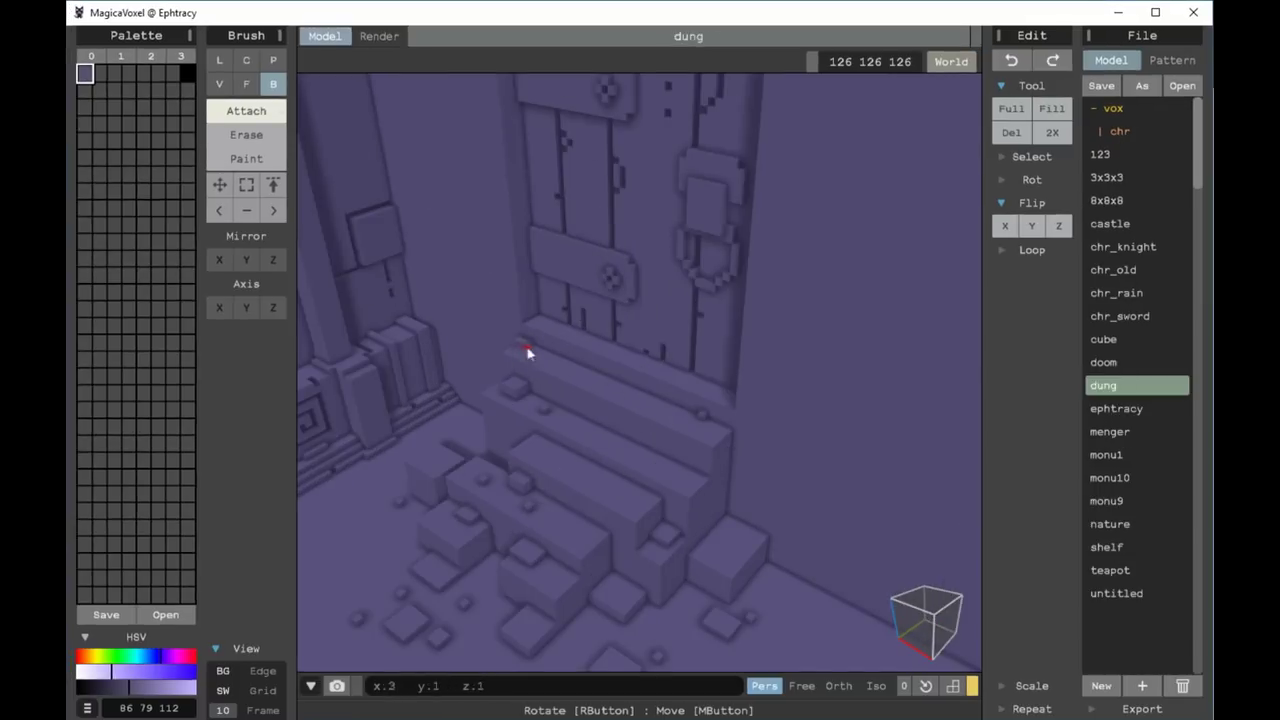
pyautogui.press('f')
pyautogui.scroll(3, 525, 330)
pyautogui.moveTo(537, 306); pyautogui.dragTo(892, 363, button='right')
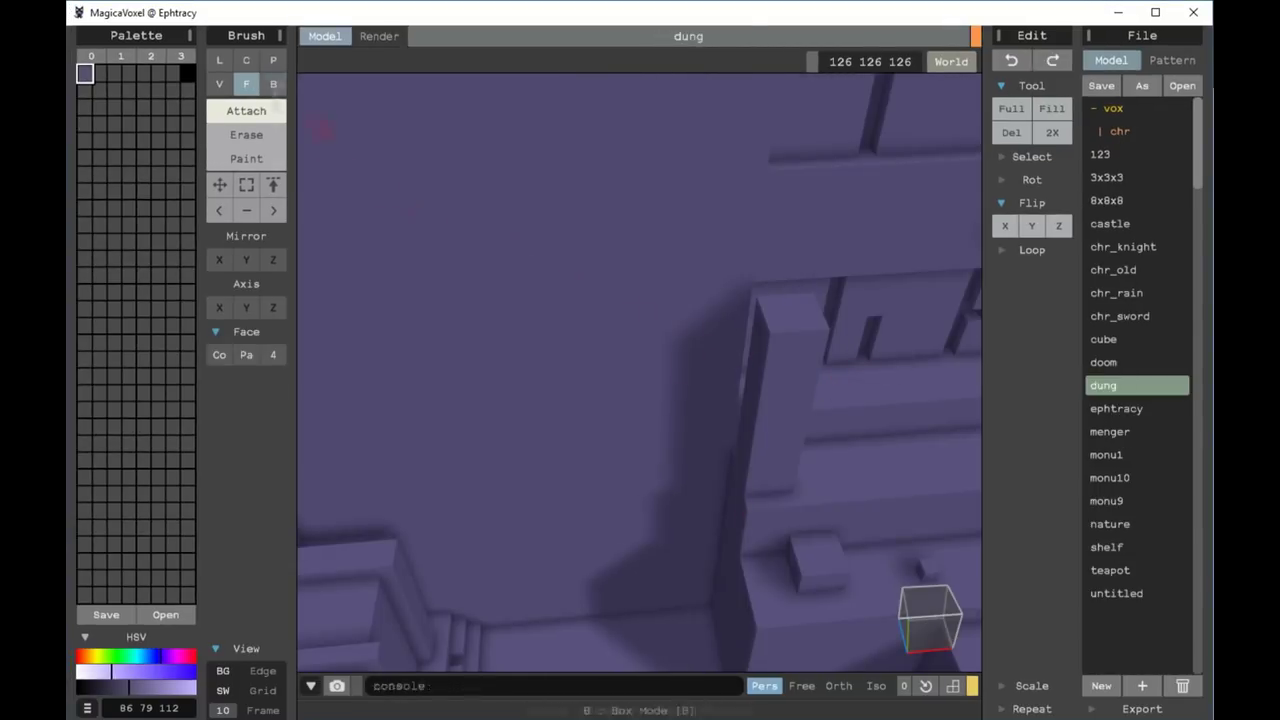
# Scatter rubble blocks across the floor before the steps and check them up close
pyautogui.press('b')
pyautogui.scroll(3, 777, 366)
pyautogui.moveTo(443, 549)
pyautogui.mouseDown(button='right')
pyautogui.moveTo(352, 443)
pyautogui.moveTo(802, 507)
pyautogui.moveTo(534, 186)
pyautogui.moveTo(517, 289)
pyautogui.moveTo(517, 197)
pyautogui.moveTo(641, 343)
pyautogui.moveTo(371, 363)
pyautogui.moveTo(566, 206)
pyautogui.moveTo(551, 257)
pyautogui.moveTo(425, 388)
pyautogui.moveTo(457, 503)
pyautogui.moveTo(528, 491)
pyautogui.moveTo(574, 503)
pyautogui.moveTo(594, 404)
pyautogui.mouseUp(button='right')
pyautogui.scroll(-5, 457, 503)
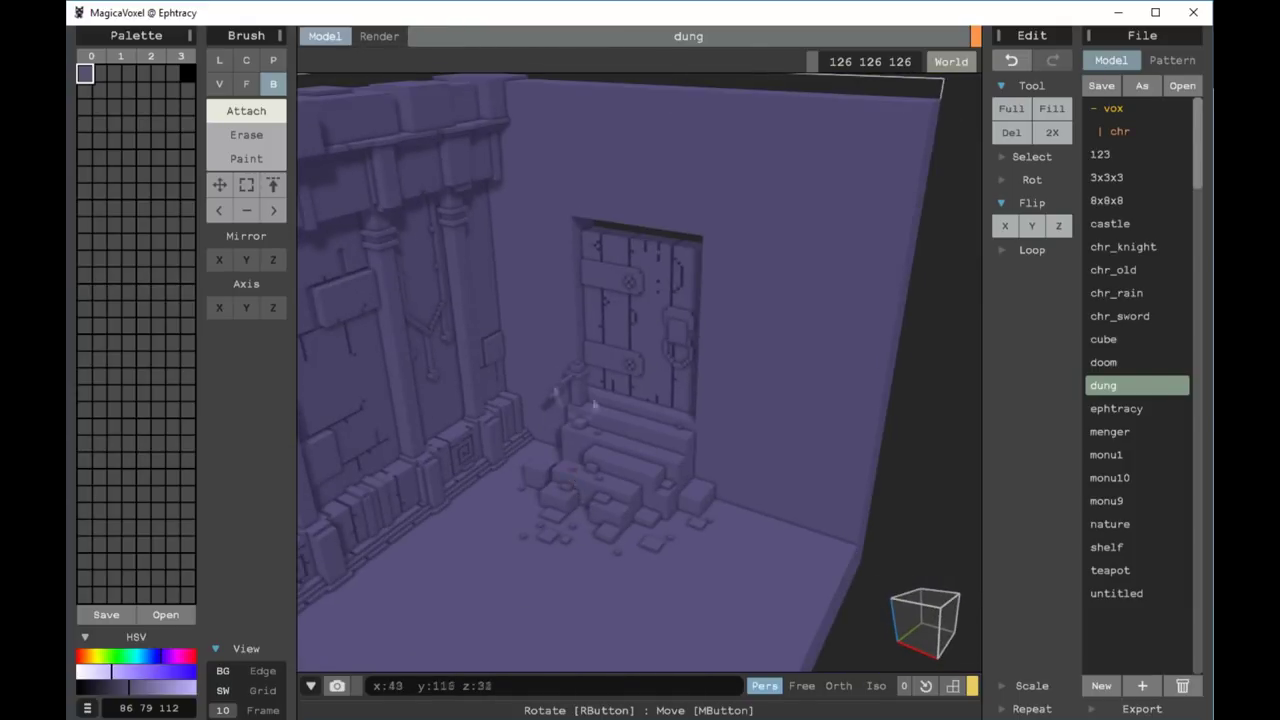
pyautogui.scroll(5, 594, 404)
pyautogui.scroll(2, 515, 334)
pyautogui.moveTo(515, 334)
pyautogui.mouseDown(button='right')
pyautogui.moveTo(408, 389)
pyautogui.moveTo(631, 477)
pyautogui.moveTo(622, 369)
pyautogui.mouseUp(button='right')
pyautogui.scroll(-4, 581, 505)
pyautogui.scroll(4, 648, 517)
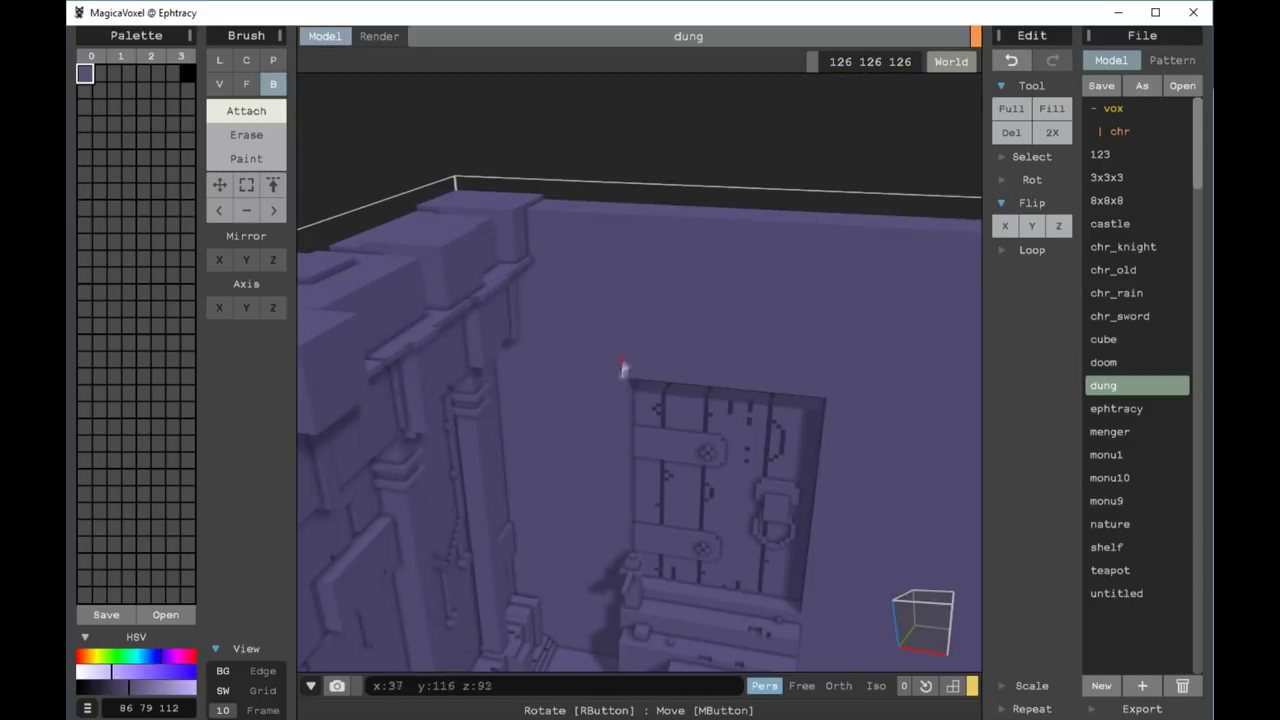
# Stack stone blocks up one side of the doorway to start the frame
pyautogui.moveTo(889, 311); pyautogui.dragTo(806, 558, button='right')
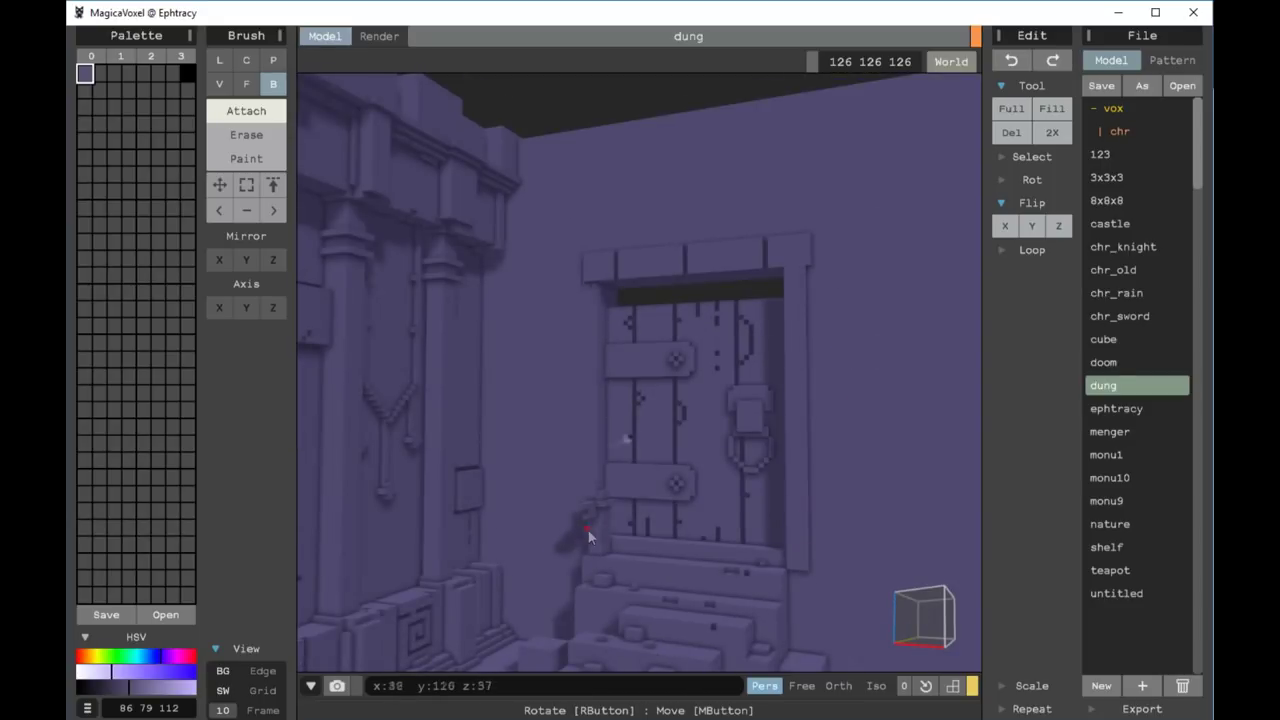
pyautogui.moveTo(588, 533); pyautogui.dragTo(623, 557, button='right')
pyautogui.moveTo(623, 557); pyautogui.dragTo(624, 285)
pyautogui.press('f')
pyautogui.moveTo(624, 285)
pyautogui.mouseDown(button='right')
pyautogui.moveTo(697, 358)
pyautogui.moveTo(634, 423)
pyautogui.moveTo(583, 408)
pyautogui.mouseUp(button='right')
pyautogui.scroll(5, 714, 294)
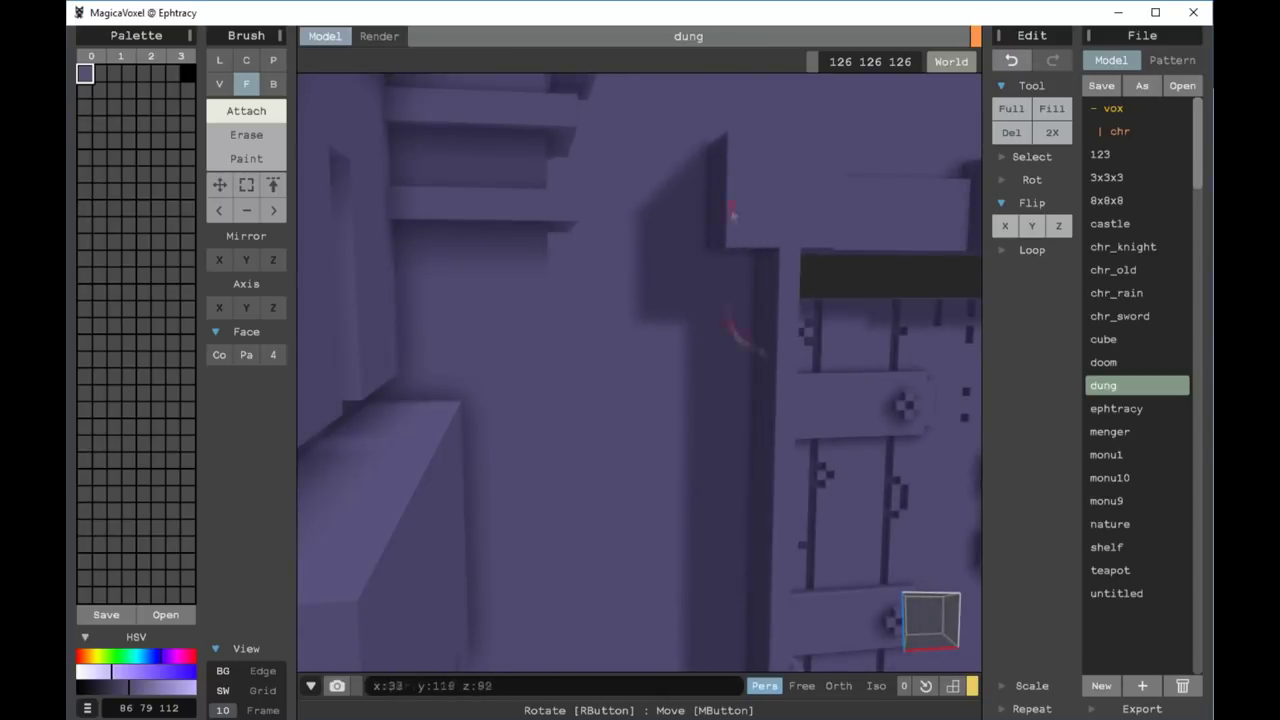
pyautogui.moveTo(732, 213); pyautogui.dragTo(655, 285, button='right')
pyautogui.press('b')
# Add more jamb blocks beside the door, undoing one misplaced block
pyautogui.click(691, 481)
pyautogui.moveTo(691, 481); pyautogui.dragTo(658, 434, button='right')
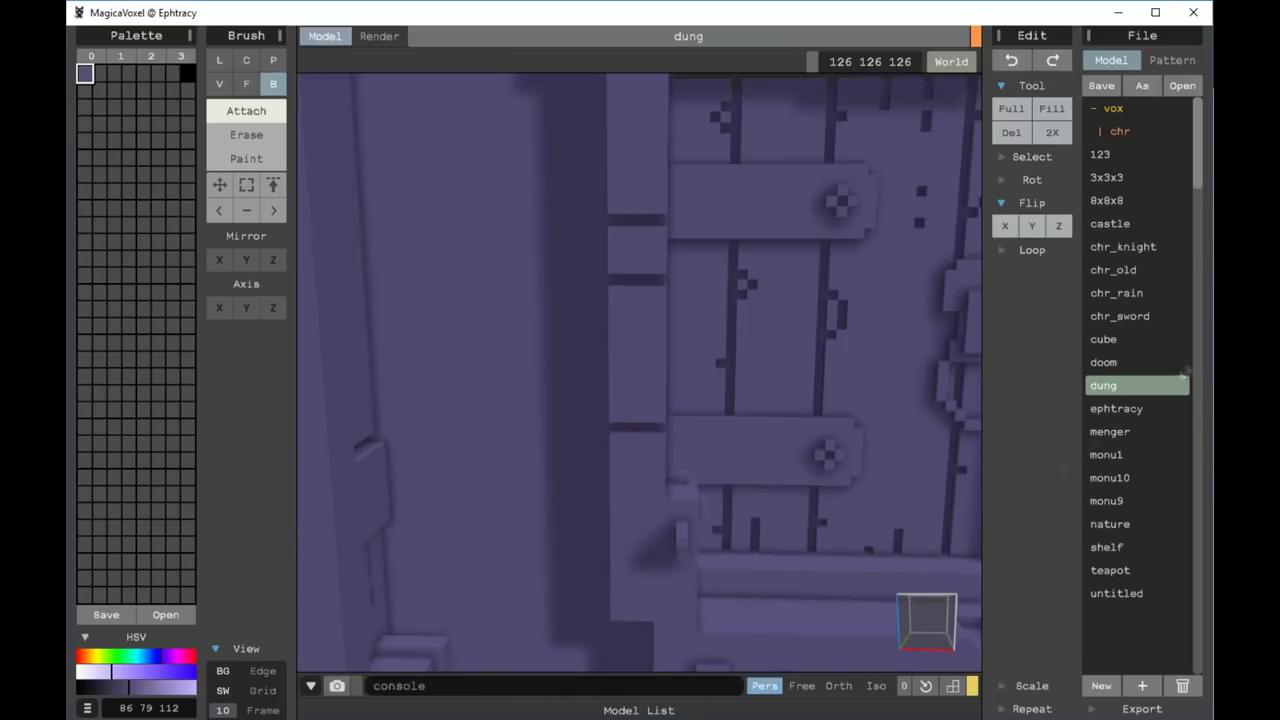
pyautogui.scroll(-3, 663, 511)
pyautogui.moveTo(663, 511); pyautogui.dragTo(668, 447, button='right')
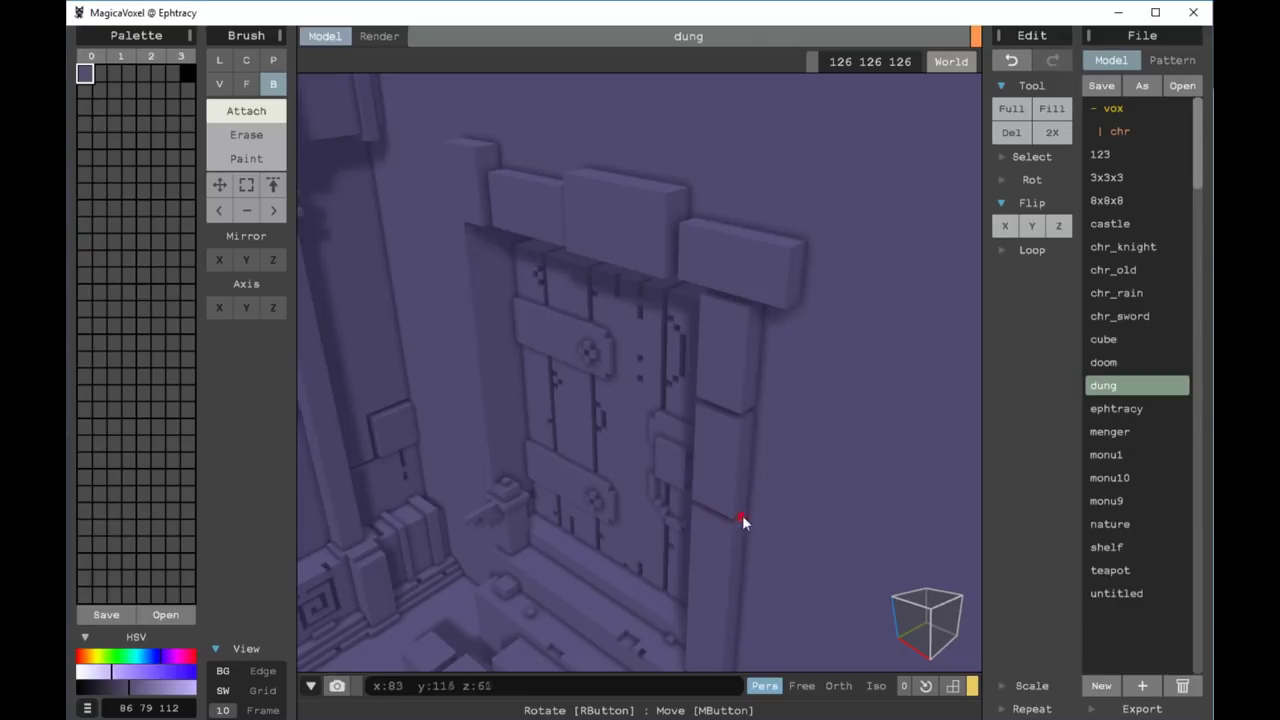
pyautogui.click(745, 519)
pyautogui.moveTo(745, 519); pyautogui.dragTo(615, 480, button='right')
pyautogui.hotkey('ctrl', 'z')
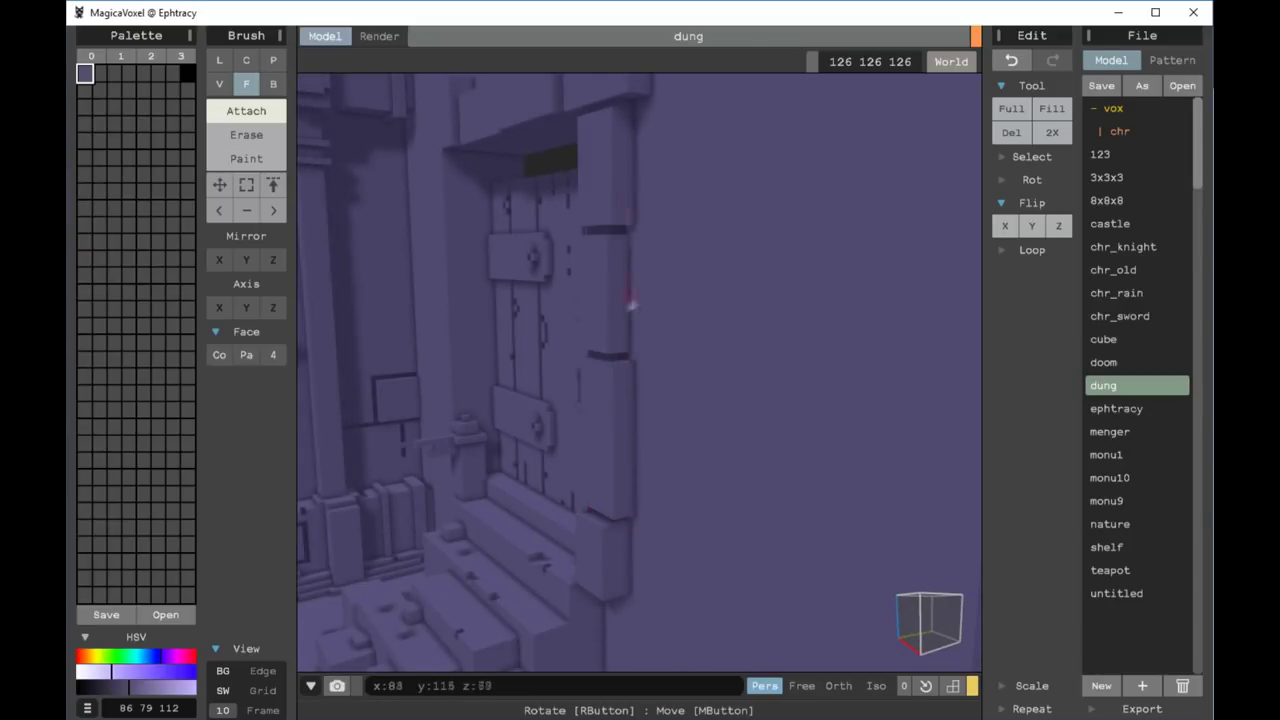
# Place a lintel stone above the door and view the finished frame from wider out
pyautogui.moveTo(623, 189); pyautogui.dragTo(658, 308, button='right')
pyautogui.scroll(3, 700, 488)
pyautogui.moveTo(640, 457)
pyautogui.mouseDown(button='right')
pyautogui.moveTo(715, 248)
pyautogui.moveTo(743, 229)
pyautogui.moveTo(734, 391)
pyautogui.moveTo(723, 360)
pyautogui.moveTo(515, 236)
pyautogui.moveTo(650, 230)
pyautogui.moveTo(800, 329)
pyautogui.moveTo(709, 246)
pyautogui.moveTo(815, 251)
pyautogui.moveTo(544, 320)
pyautogui.mouseUp(button='right')
pyautogui.click(683, 385)
pyautogui.press('f')
pyautogui.press('b')
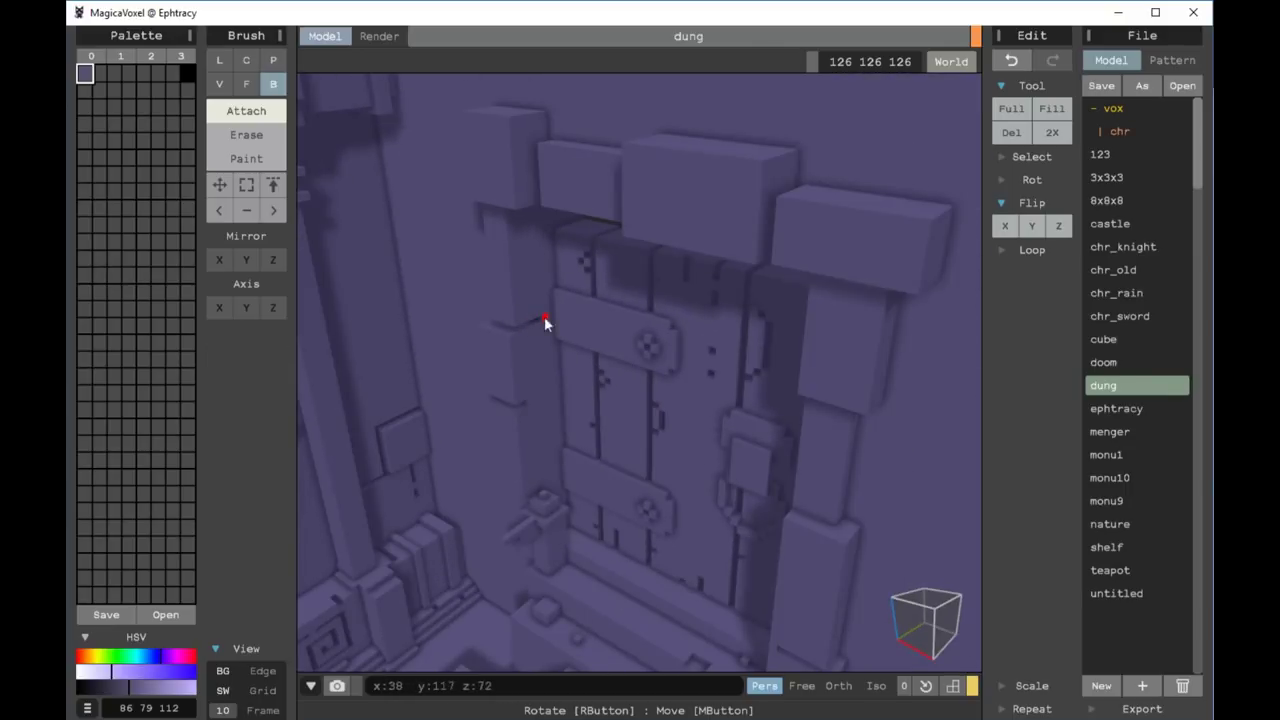
pyautogui.press('f')
pyautogui.moveTo(533, 375); pyautogui.dragTo(778, 327, button='right')
pyautogui.press('b')
pyautogui.press('f')
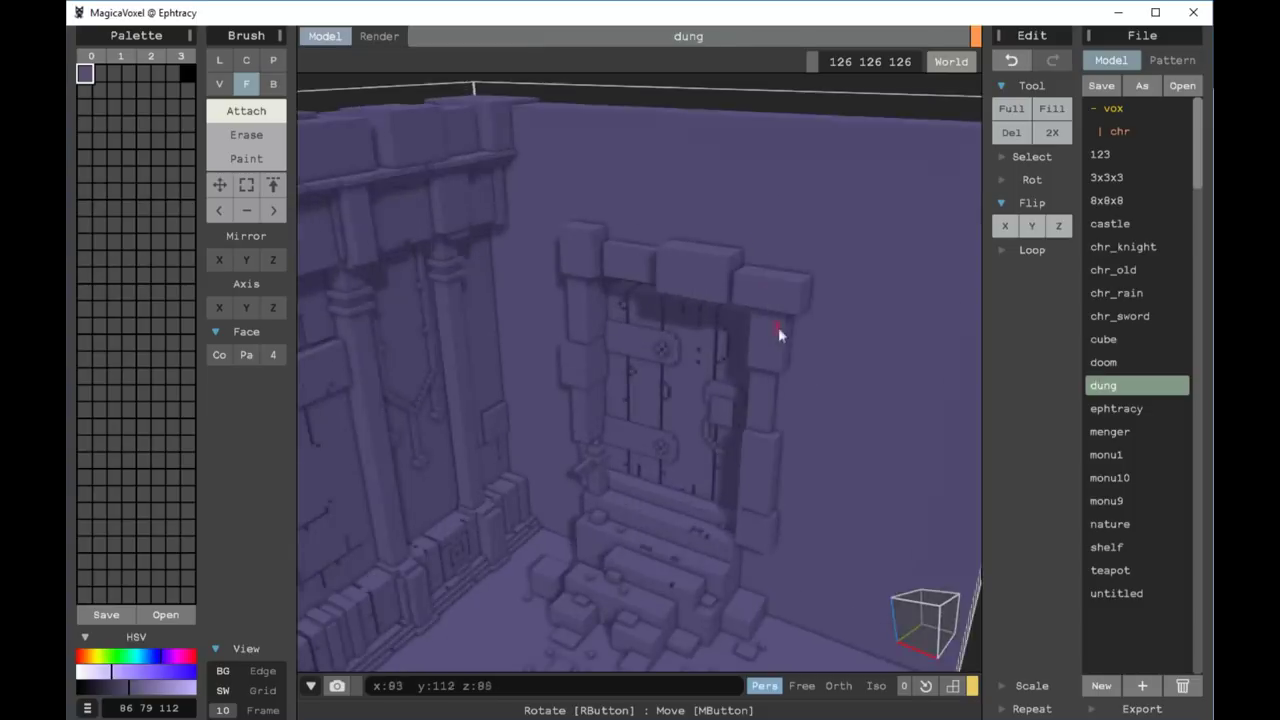
pyautogui.scroll(-5, 682, 255)
pyautogui.scroll(5, 569, 355)
# Lay a stone trim strip along the base of the right wall
pyautogui.press('b')
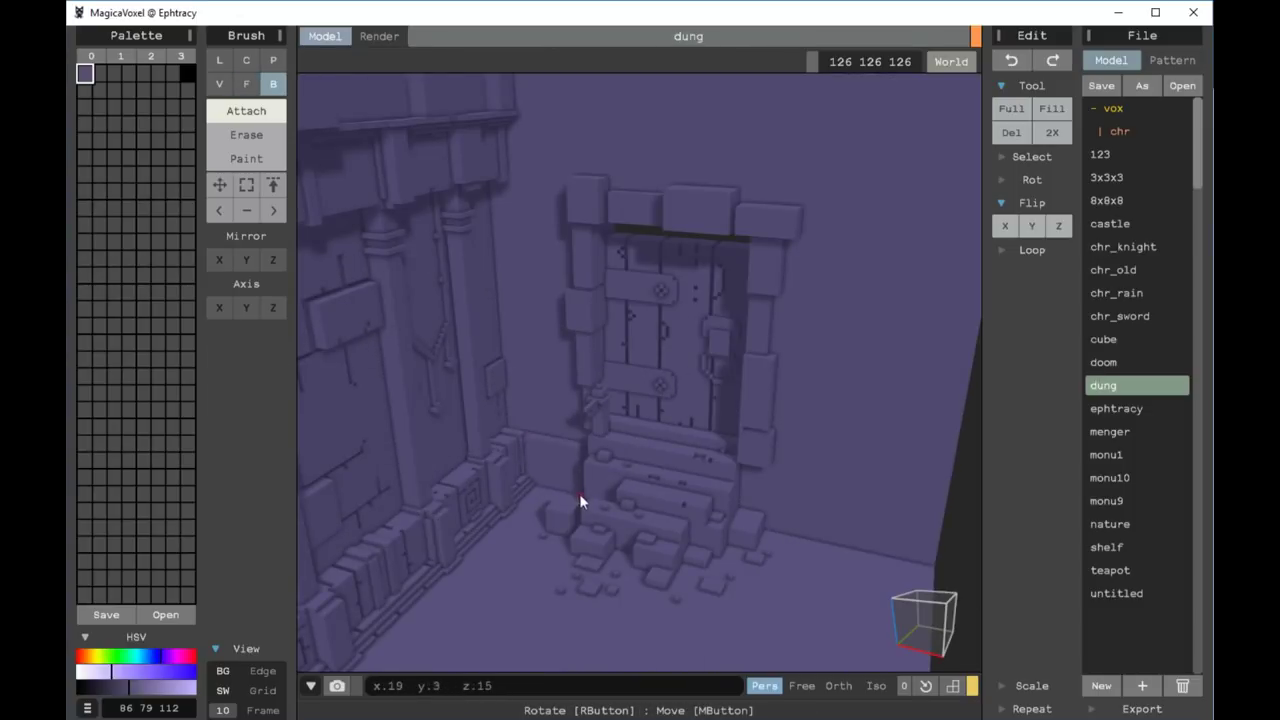
pyautogui.scroll(5, 579, 493)
pyautogui.scroll(-5, 586, 486)
pyautogui.moveTo(740, 477)
pyautogui.mouseDown(button='right')
pyautogui.moveTo(711, 420)
pyautogui.moveTo(851, 514)
pyautogui.moveTo(749, 491)
pyautogui.mouseUp(button='right')
pyautogui.scroll(5, 749, 491)
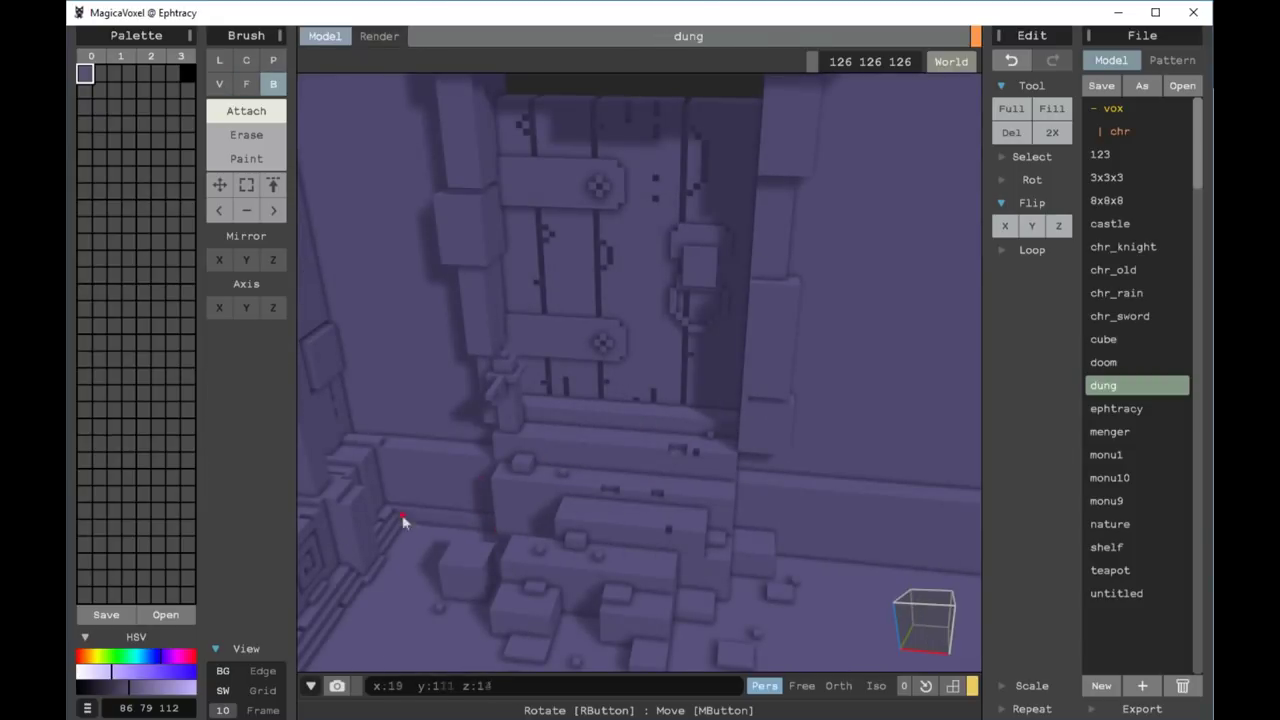
pyautogui.scroll(-3, 749, 500)
pyautogui.moveTo(749, 500); pyautogui.dragTo(892, 549, button='right')
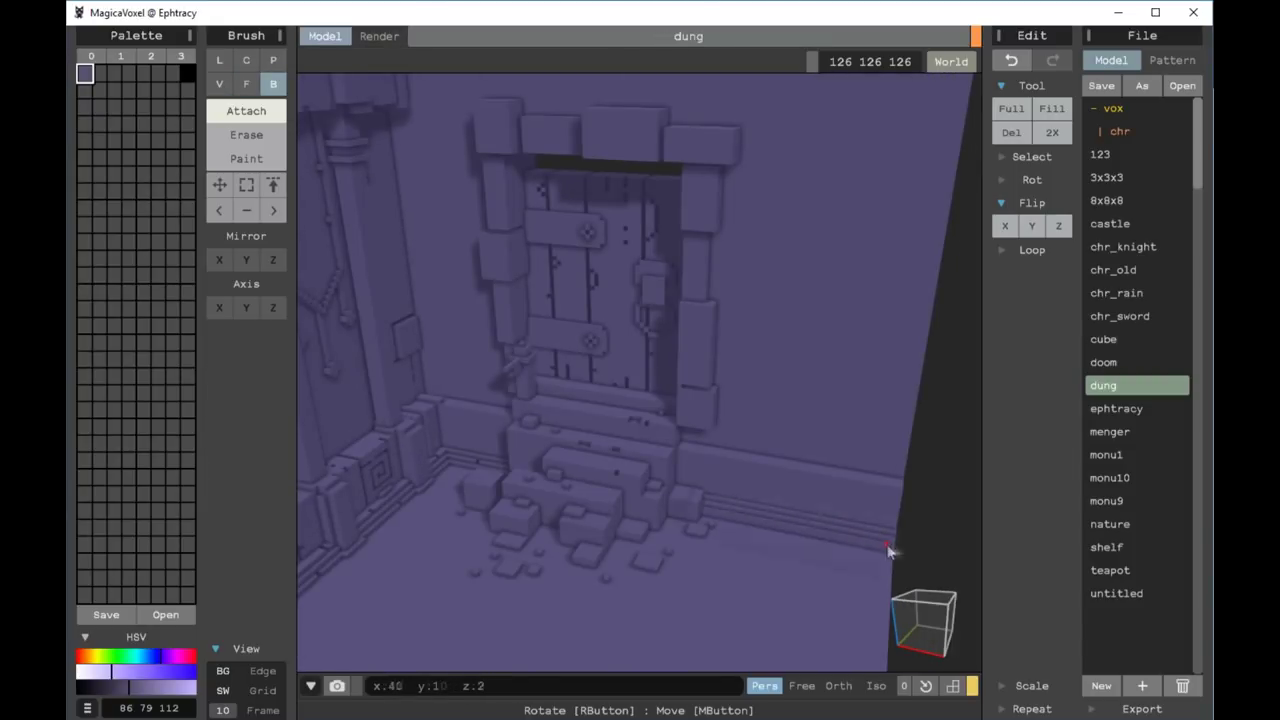
pyautogui.moveTo(707, 497); pyautogui.dragTo(785, 531)
# Undo two trial edits and switch to Erase with the Face brush for brick grooves
pyautogui.moveTo(785, 531)
pyautogui.mouseDown(button='right')
pyautogui.moveTo(737, 465)
pyautogui.moveTo(477, 464)
pyautogui.mouseUp(button='right')
pyautogui.scroll(5, 455, 481)
pyautogui.hotkey('ctrl', 'z')
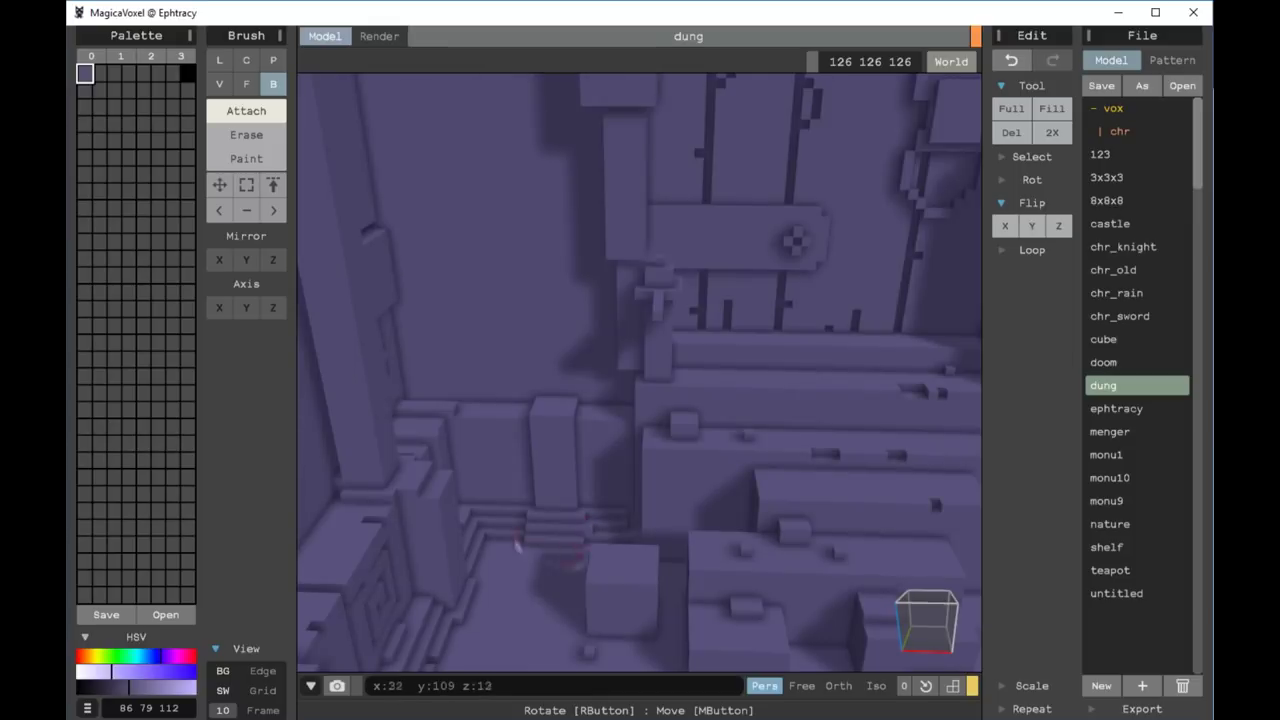
pyautogui.scroll(-4, 595, 550)
pyautogui.scroll(2, 763, 485)
pyautogui.scroll(-3, 850, 555)
pyautogui.moveTo(850, 555)
pyautogui.mouseDown(button='right')
pyautogui.moveTo(737, 363)
pyautogui.moveTo(443, 400)
pyautogui.mouseUp(button='right')
pyautogui.scroll(5, 590, 522)
pyautogui.hotkey('ctrl', 'z')
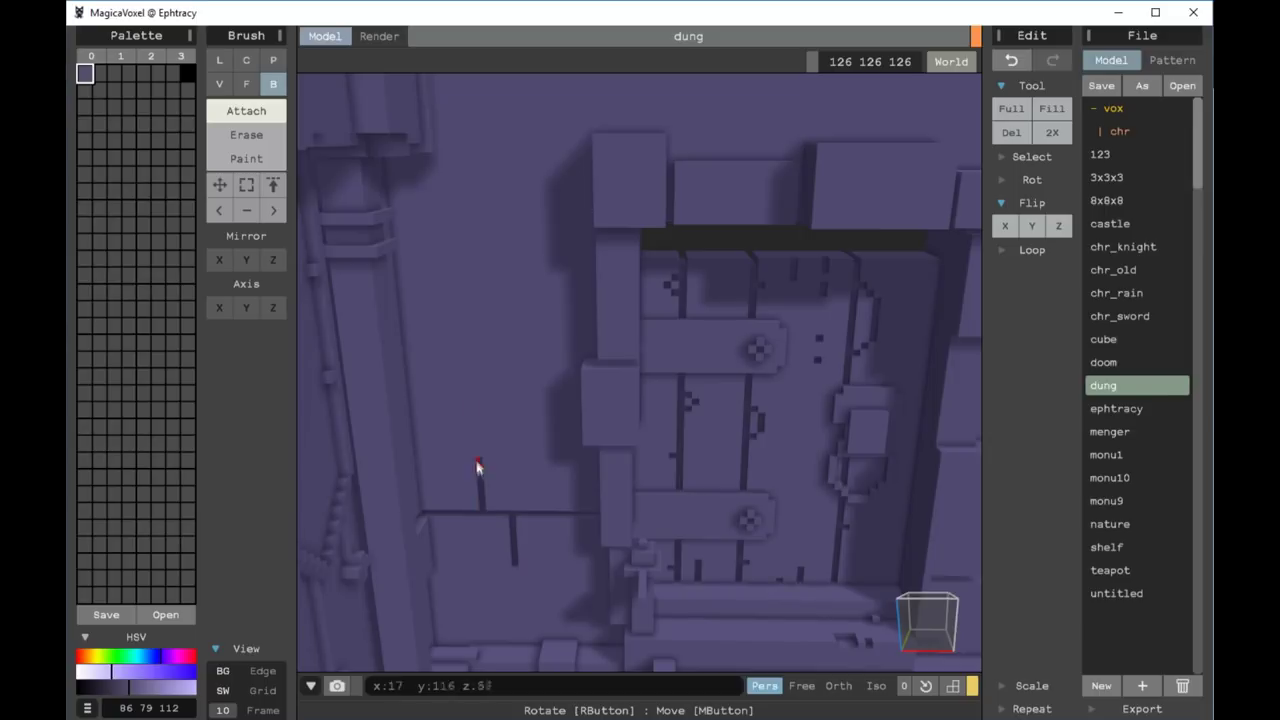
pyautogui.press('e')
pyautogui.press('f')
pyautogui.scroll(-5, 494, 448)
# Cut brick joints across the wall right of the door and add raised floor slabs
pyautogui.press('b')
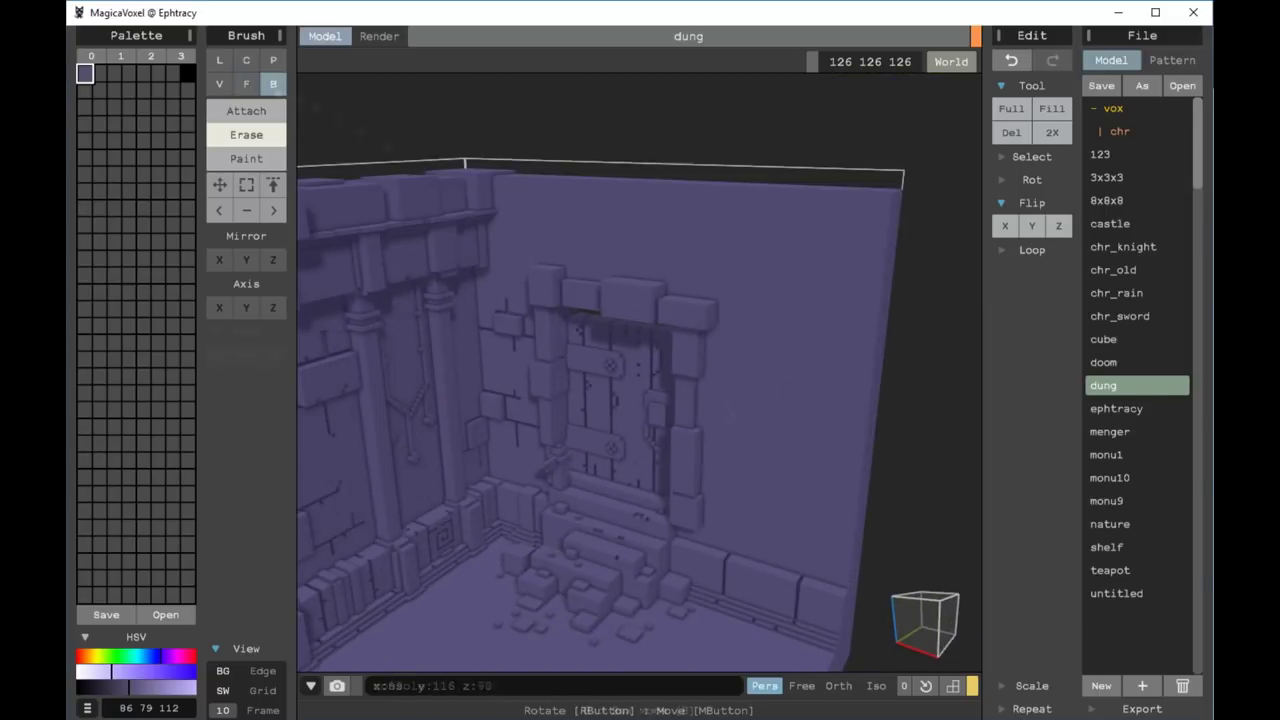
pyautogui.press('f')
pyautogui.press('b')
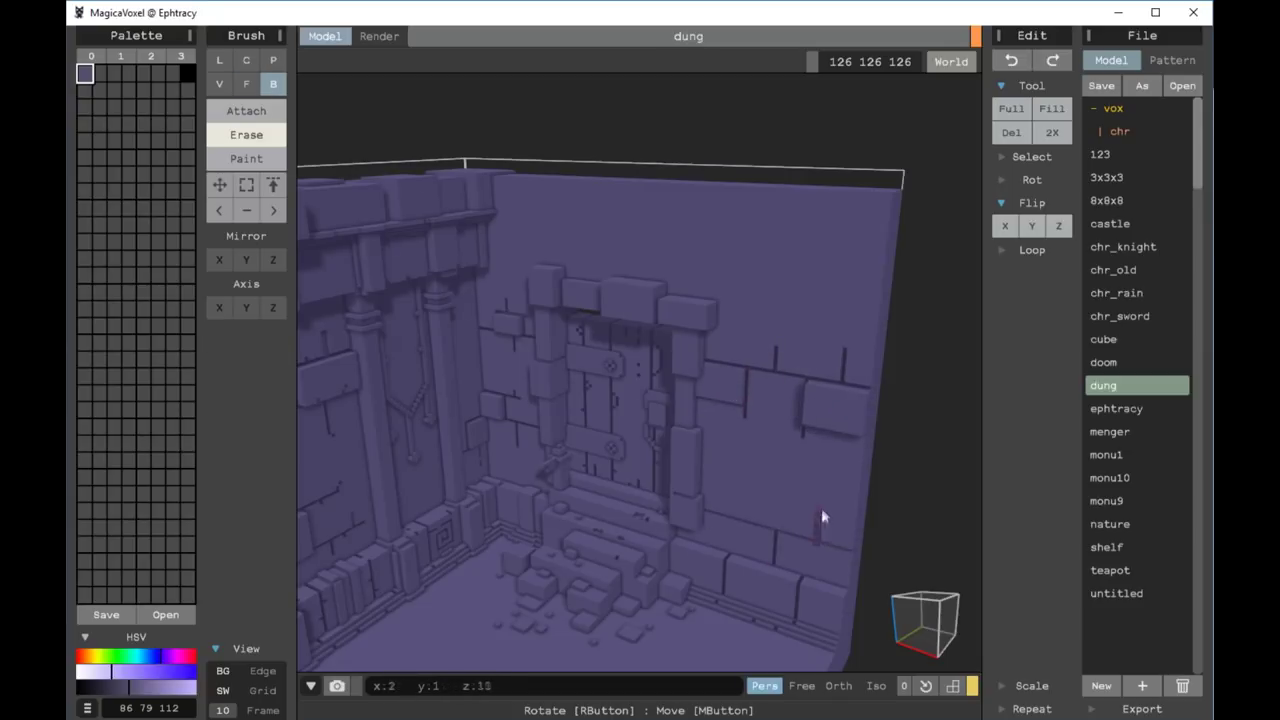
pyautogui.press('a')
pyautogui.press('f')
pyautogui.moveTo(766, 549)
pyautogui.mouseDown(button='right')
pyautogui.moveTo(541, 546)
pyautogui.moveTo(461, 365)
pyautogui.mouseUp(button='right')
pyautogui.press('b')
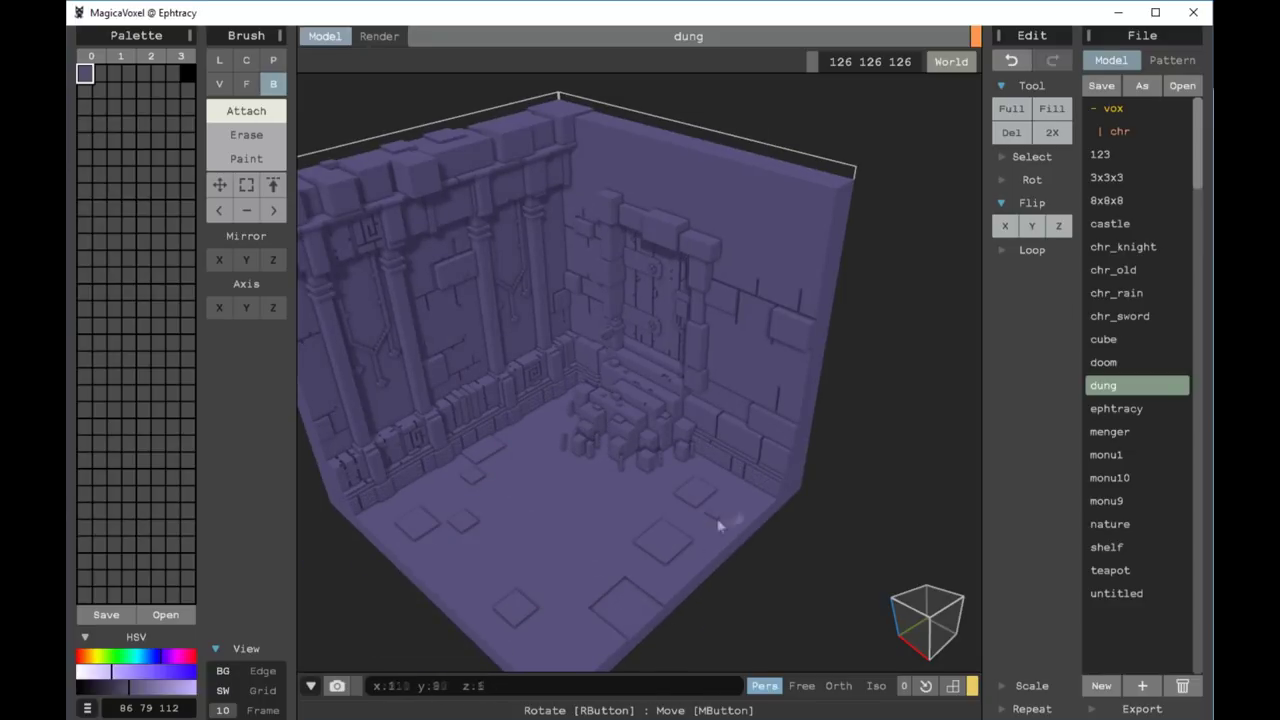
# Raise the whole floor by one layer with the Face brush, then return to Box
pyautogui.press('f')
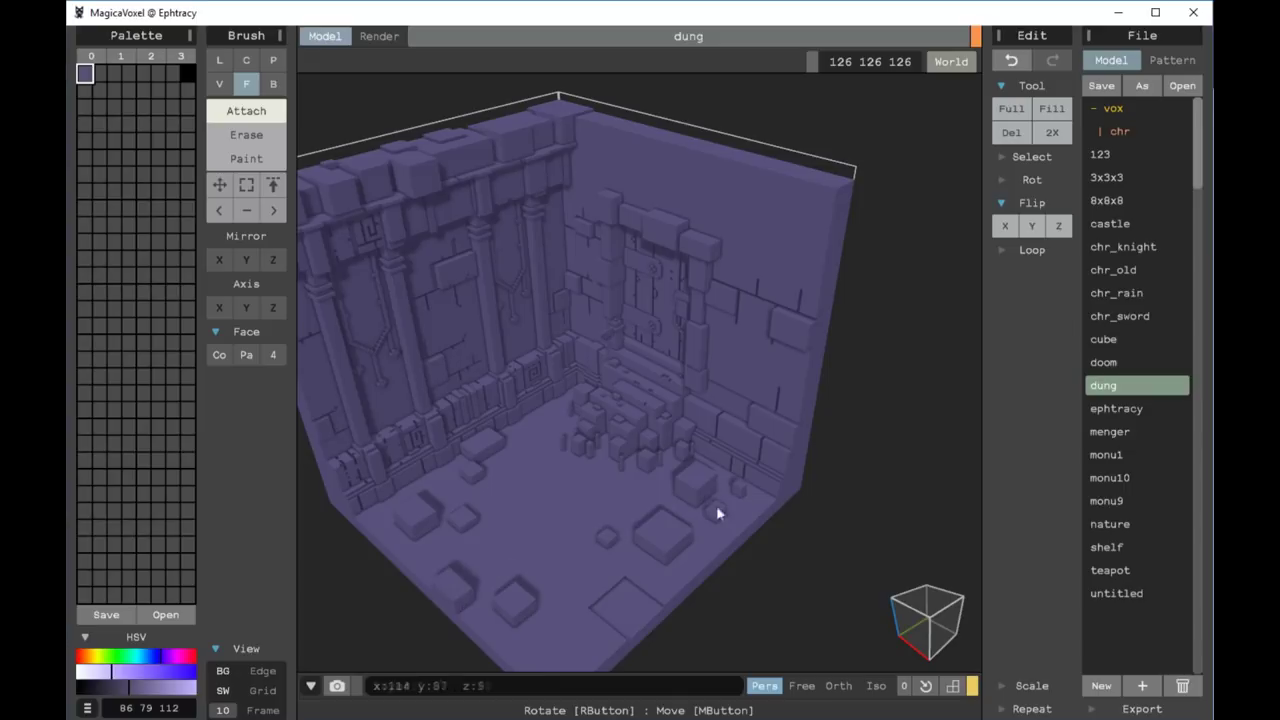
pyautogui.click(634, 611)
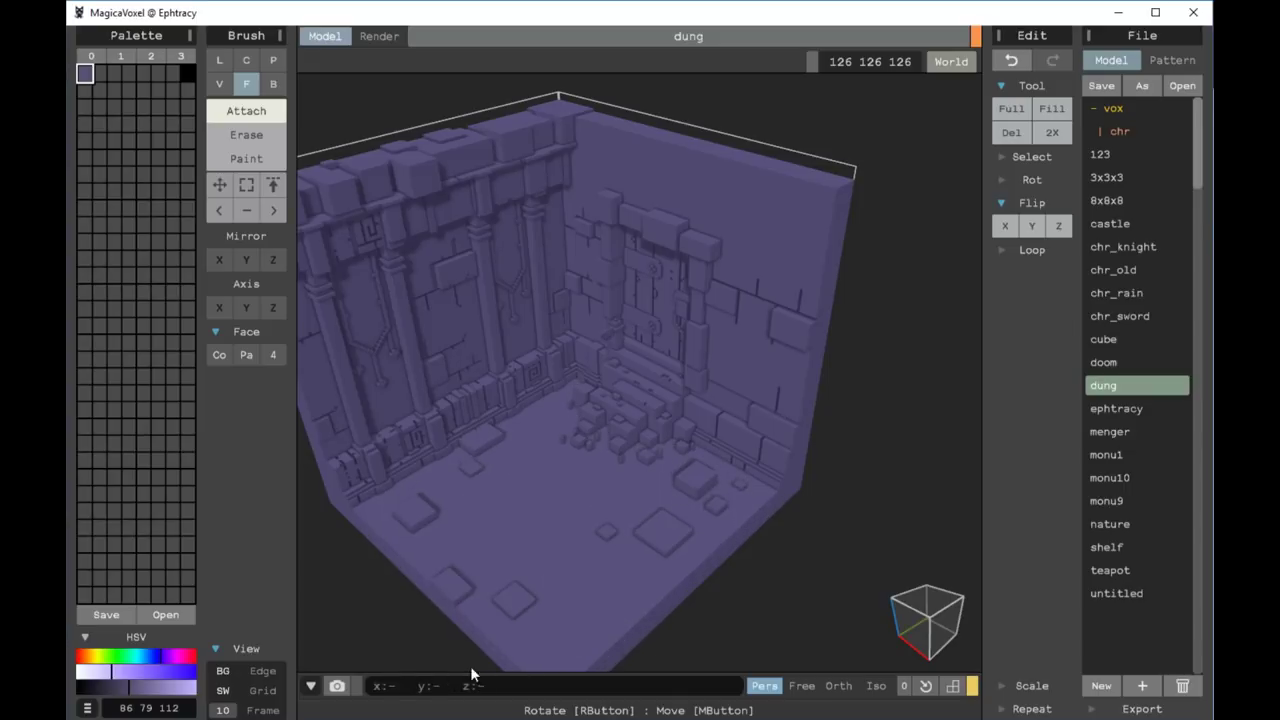
pyautogui.click(273, 84)
# Attach a row of voxels along the top edge of the door wall with the Face brush
pyautogui.scroll(5, 677, 297)
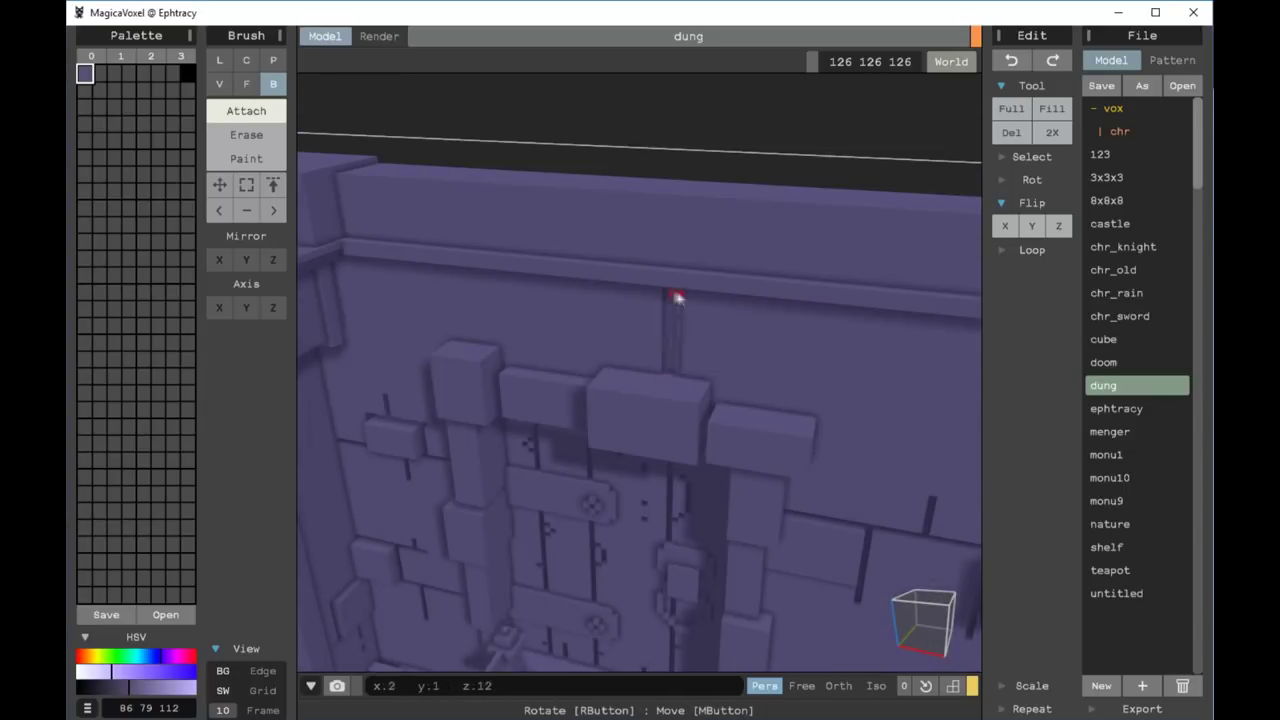
pyautogui.moveTo(536, 518)
pyautogui.mouseDown(button='right')
pyautogui.moveTo(771, 333)
pyautogui.moveTo(493, 272)
pyautogui.mouseUp(button='right')
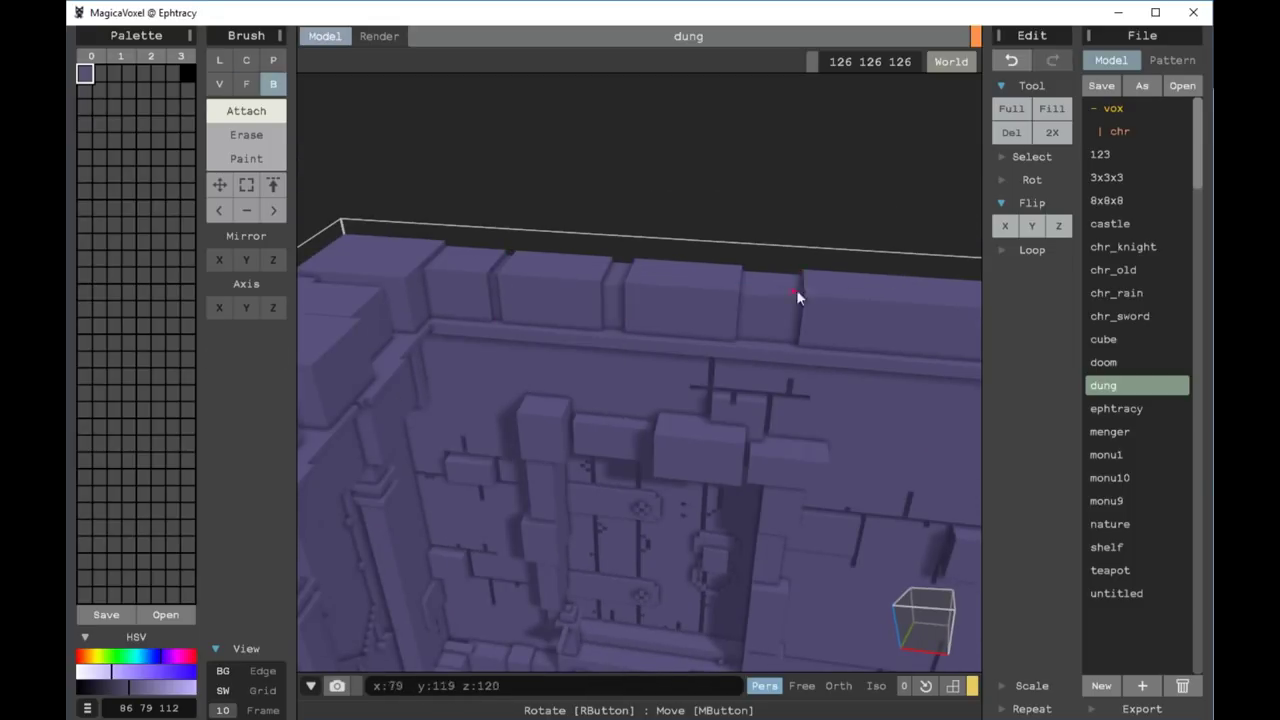
pyautogui.moveTo(796, 290); pyautogui.dragTo(731, 300, button='right')
pyautogui.press('f')
pyautogui.click(427, 308)
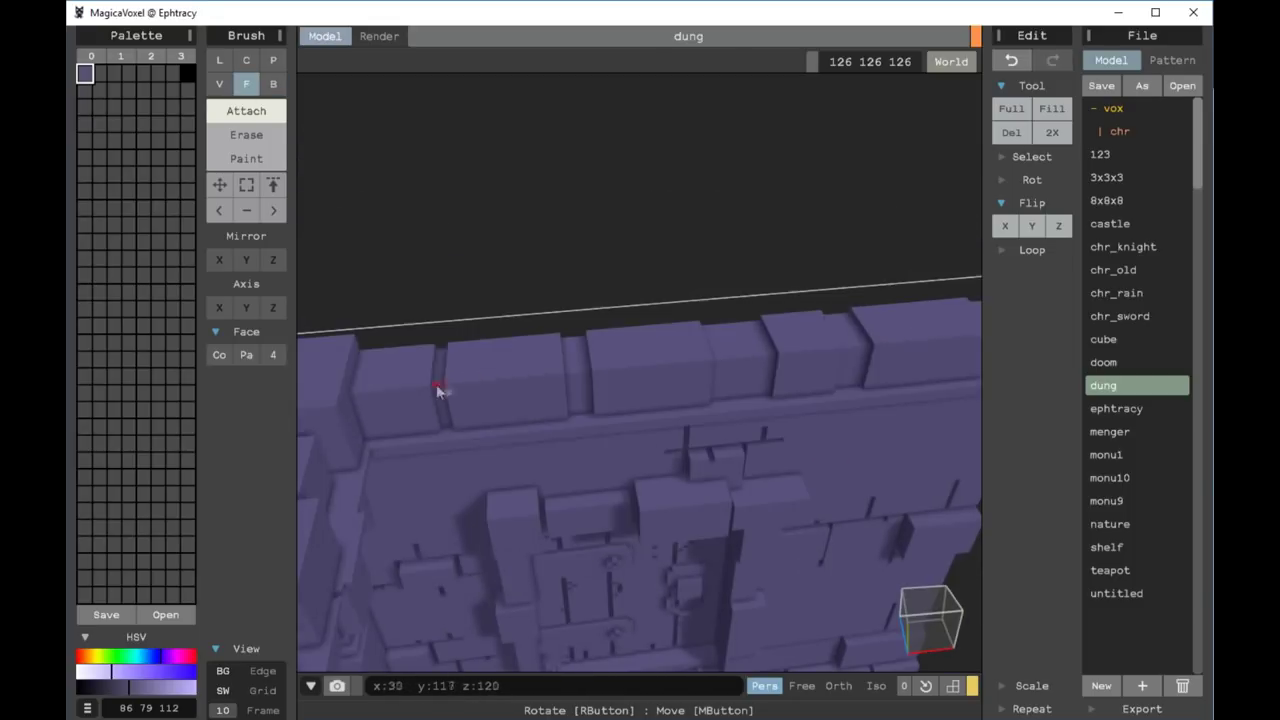
pyautogui.scroll(-5, 613, 440)
pyautogui.scroll(-2, 605, 448)
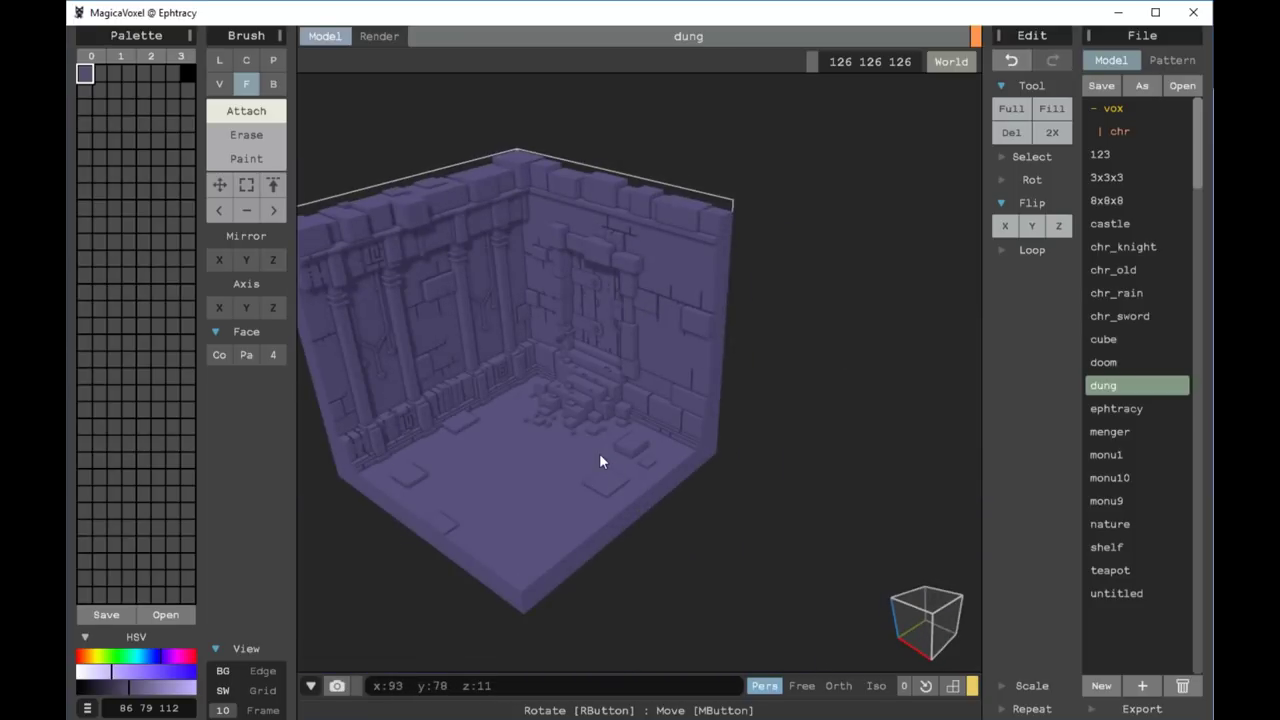
# Erase a rectangular floor patch with the box brush and raise a stepped platform in it
pyautogui.scroll(5, 540, 495)
pyautogui.press('e')
pyautogui.scroll(2, 495, 470)
pyautogui.press('b')
pyautogui.moveTo(430, 448); pyautogui.dragTo(535, 500)
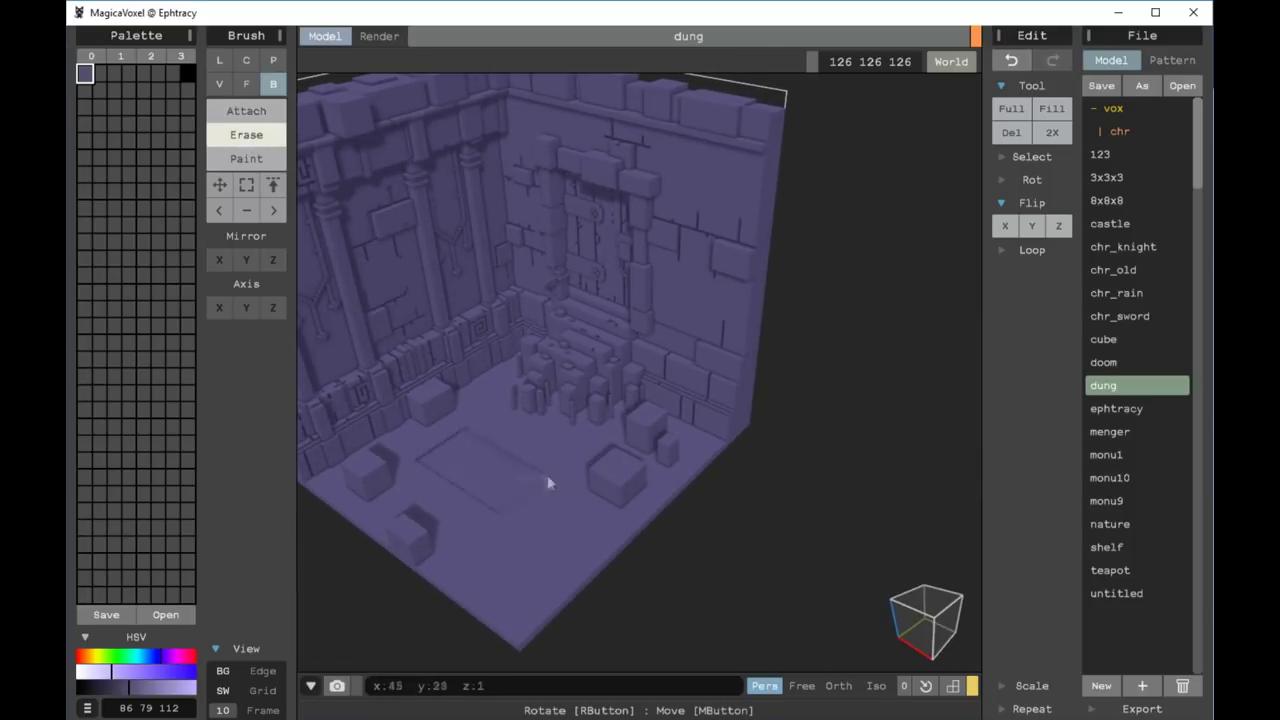
pyautogui.moveTo(568, 480); pyautogui.dragTo(509, 543, button='right')
pyautogui.press('a')
pyautogui.moveTo(509, 543); pyautogui.dragTo(463, 463)
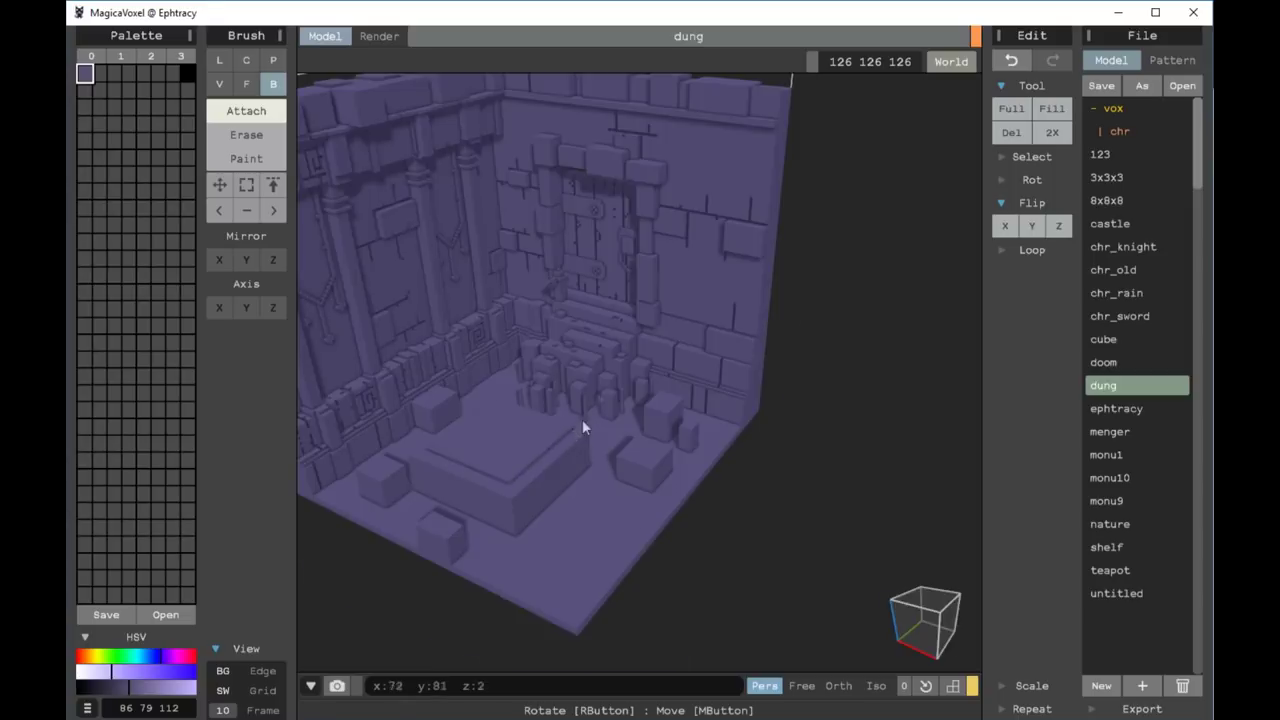
pyautogui.moveTo(582, 419); pyautogui.dragTo(612, 548, button='right')
# Add a top block on the altar platform, undoing and redoing it while checking angles
pyautogui.press('f')
pyautogui.moveTo(510, 560); pyautogui.dragTo(503, 443, button='right')
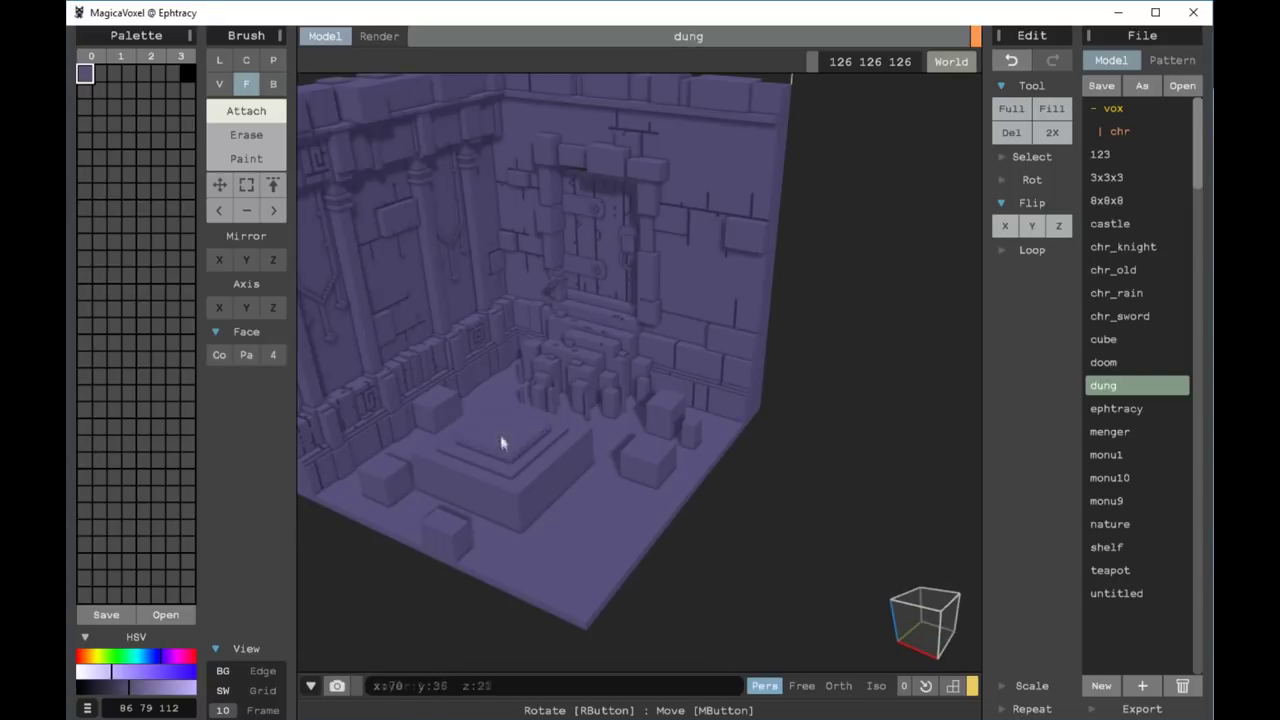
pyautogui.press('b')
pyautogui.moveTo(530, 500); pyautogui.dragTo(583, 534)
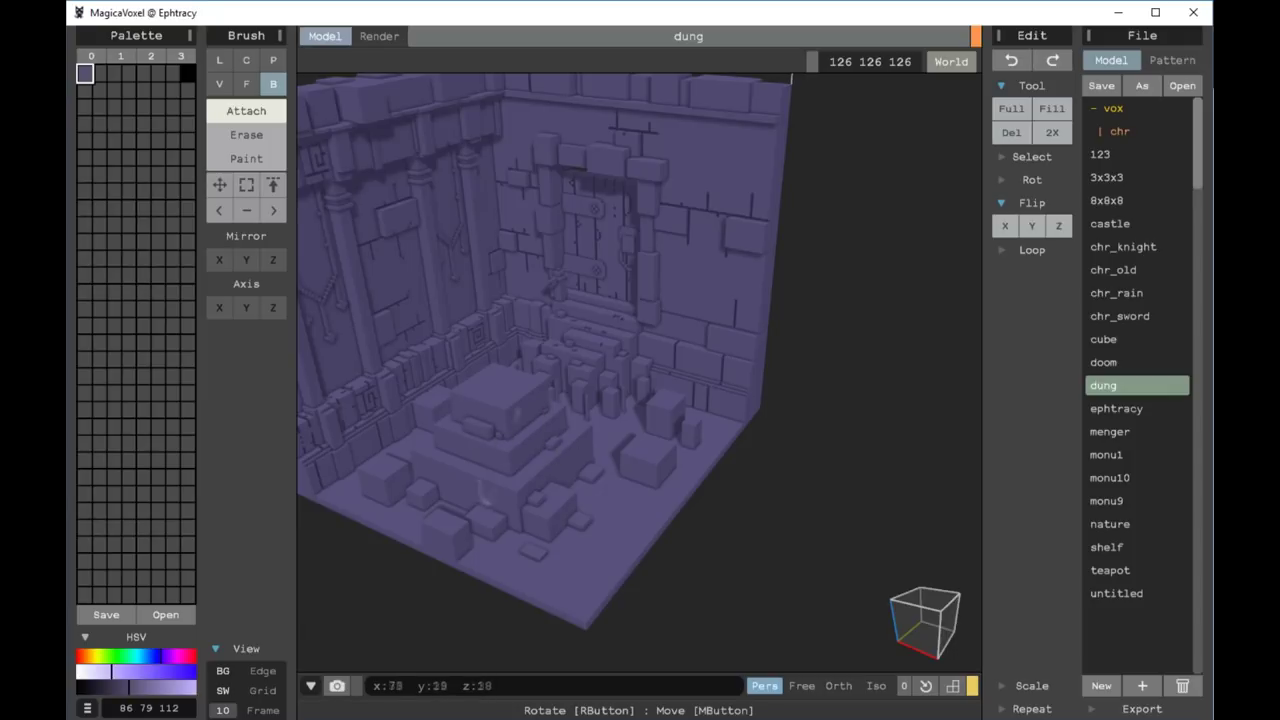
pyautogui.press('f')
pyautogui.moveTo(506, 405)
pyautogui.mouseDown(button='right')
pyautogui.moveTo(594, 437)
pyautogui.moveTo(531, 460)
pyautogui.mouseUp(button='right')
pyautogui.press('b')
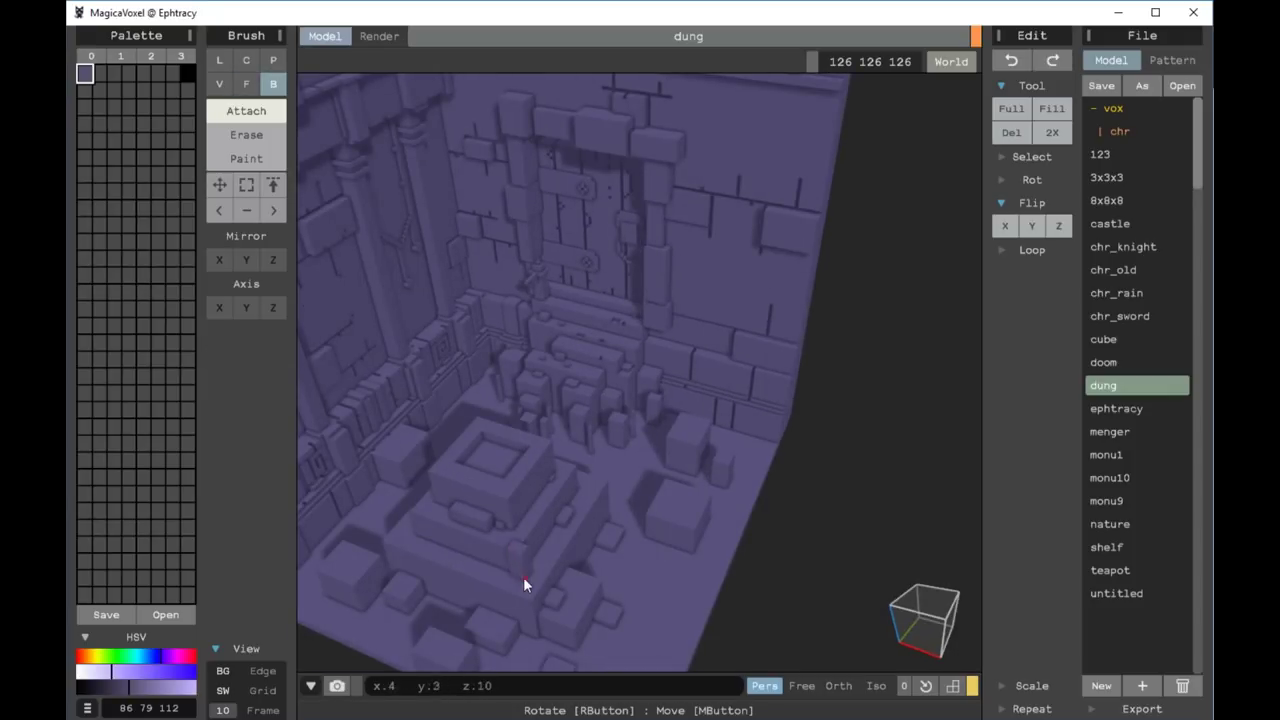
pyautogui.scroll(3, 508, 545)
pyautogui.hotkey('ctrl', 'z')
pyautogui.moveTo(526, 560)
pyautogui.mouseDown(button='right')
pyautogui.moveTo(589, 543)
pyautogui.moveTo(634, 554)
pyautogui.moveTo(540, 617)
pyautogui.moveTo(453, 462)
pyautogui.mouseUp(button='right')
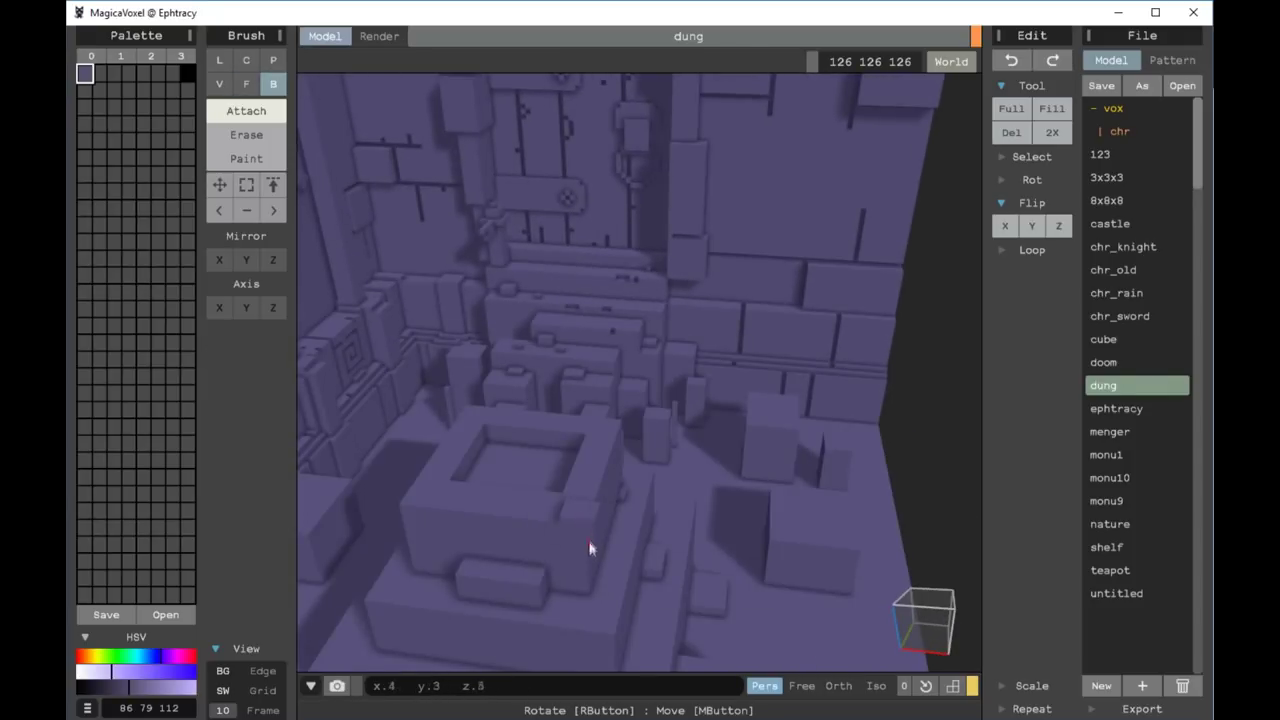
pyautogui.hotkey('ctrl', 'y')
pyautogui.moveTo(410, 545)
pyautogui.mouseDown(button='right')
pyautogui.moveTo(543, 471)
pyautogui.moveTo(609, 605)
pyautogui.moveTo(591, 512)
pyautogui.moveTo(886, 500)
pyautogui.moveTo(734, 420)
pyautogui.moveTo(369, 530)
pyautogui.moveTo(451, 486)
pyautogui.moveTo(574, 606)
pyautogui.moveTo(561, 375)
pyautogui.mouseUp(button='right')
# Pick the light stone palette colour and switch to Paint mode
pyautogui.press('f')
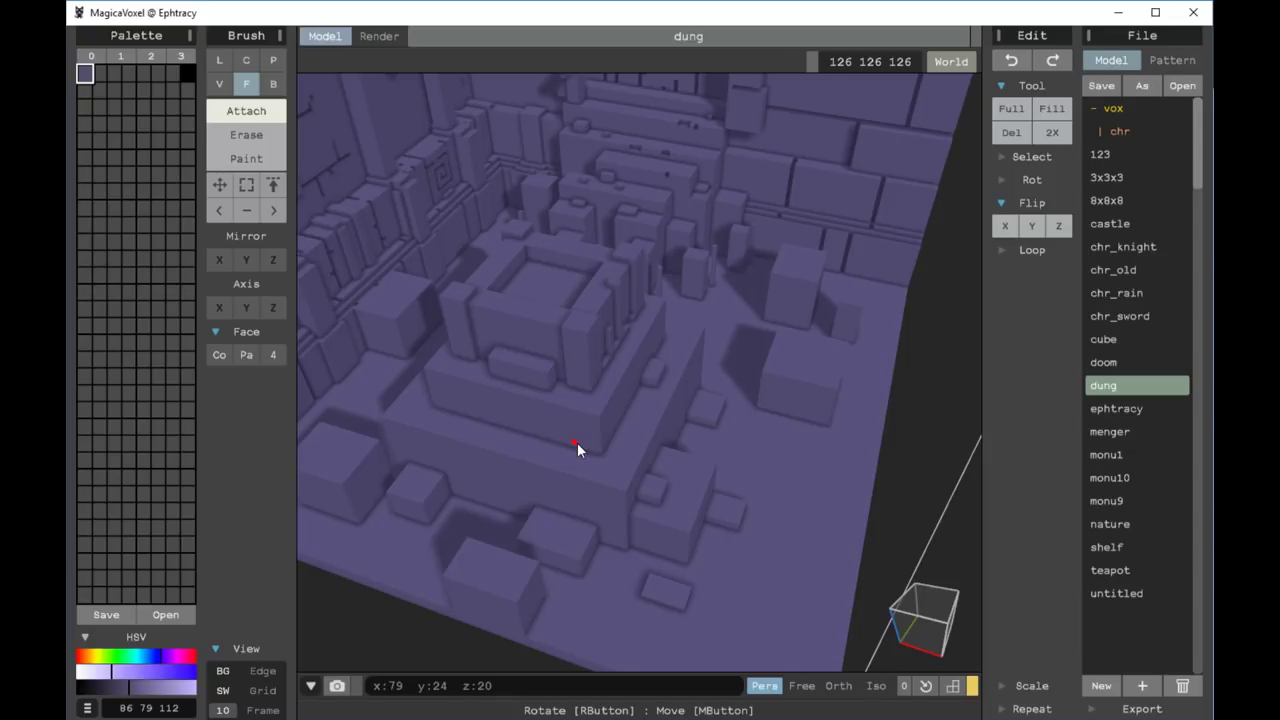
pyautogui.press('v')
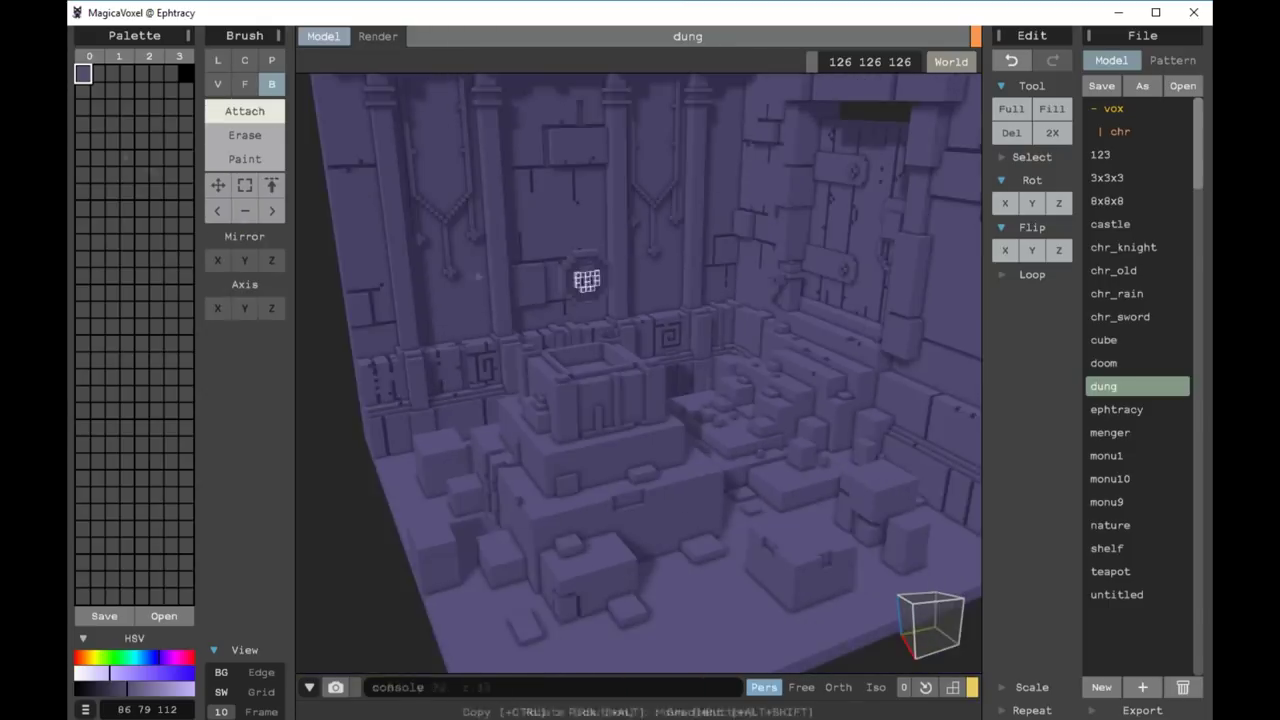
pyautogui.click(97, 73)
pyautogui.click(244, 159)
# Paint the door frame light stone with the Face brush, undoing and restoring one stroke
pyautogui.click(244, 84)
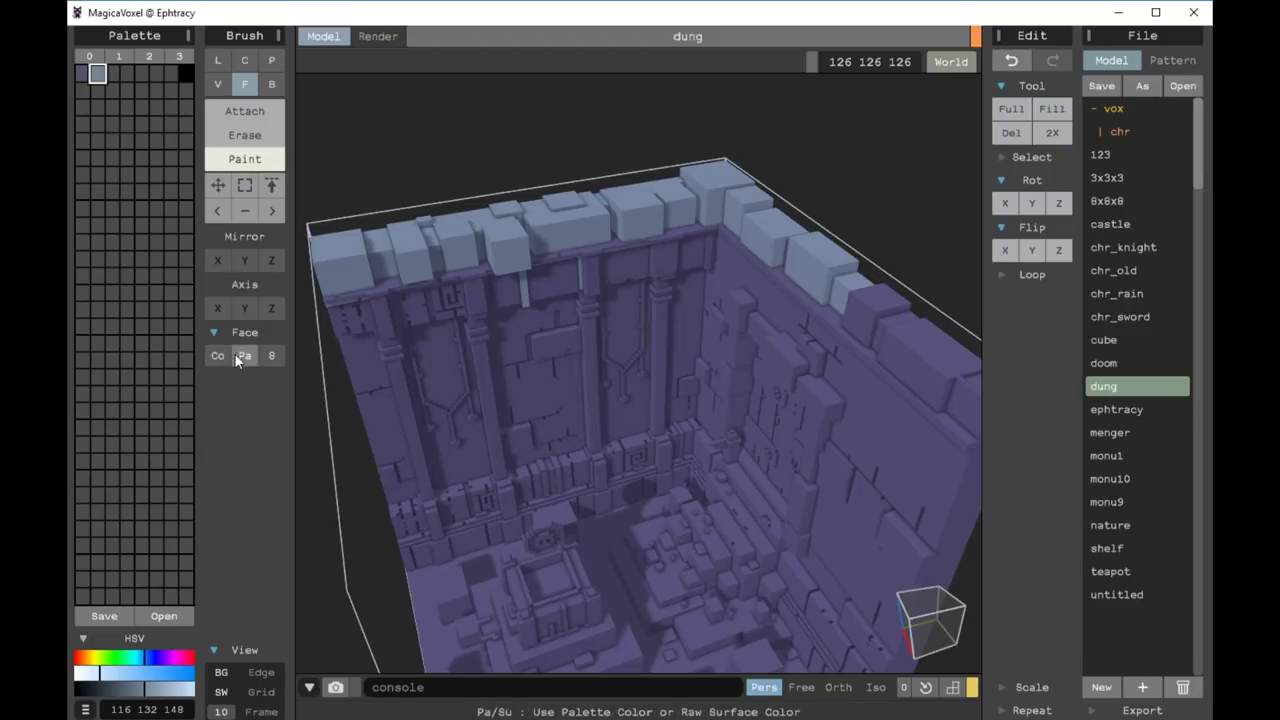
pyautogui.moveTo(829, 223)
pyautogui.mouseDown(button='right')
pyautogui.moveTo(487, 249)
pyautogui.moveTo(645, 390)
pyautogui.mouseUp(button='right')
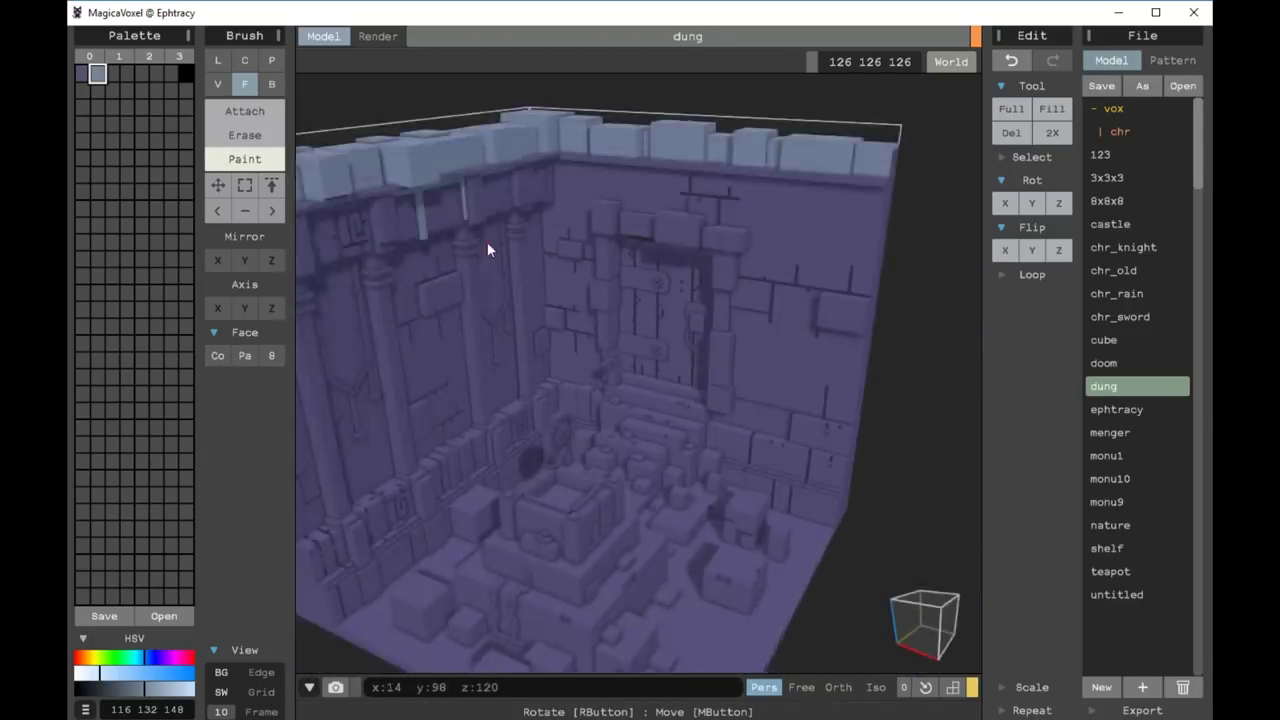
pyautogui.moveTo(773, 437); pyautogui.dragTo(648, 480)
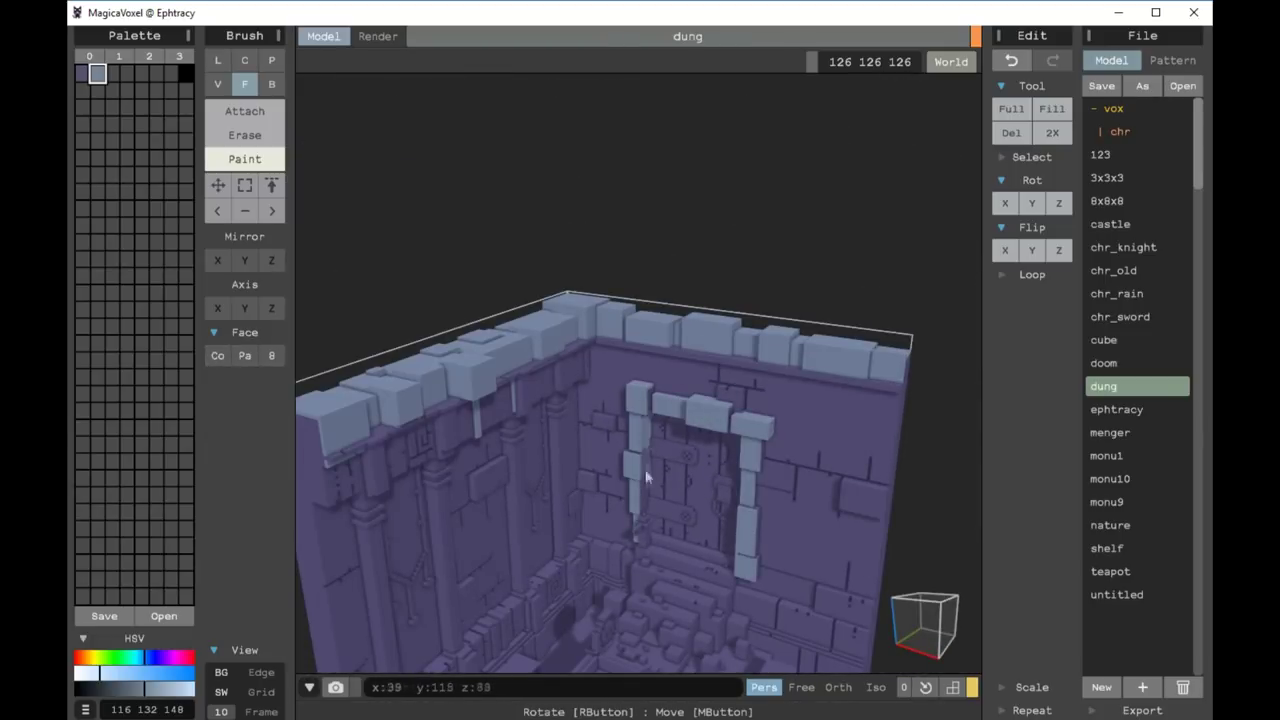
pyautogui.moveTo(648, 480); pyautogui.dragTo(696, 607, button='right')
pyautogui.scroll(5, 696, 607)
pyautogui.scroll(3, 678, 233)
pyautogui.hotkey('ctrl', 'z')
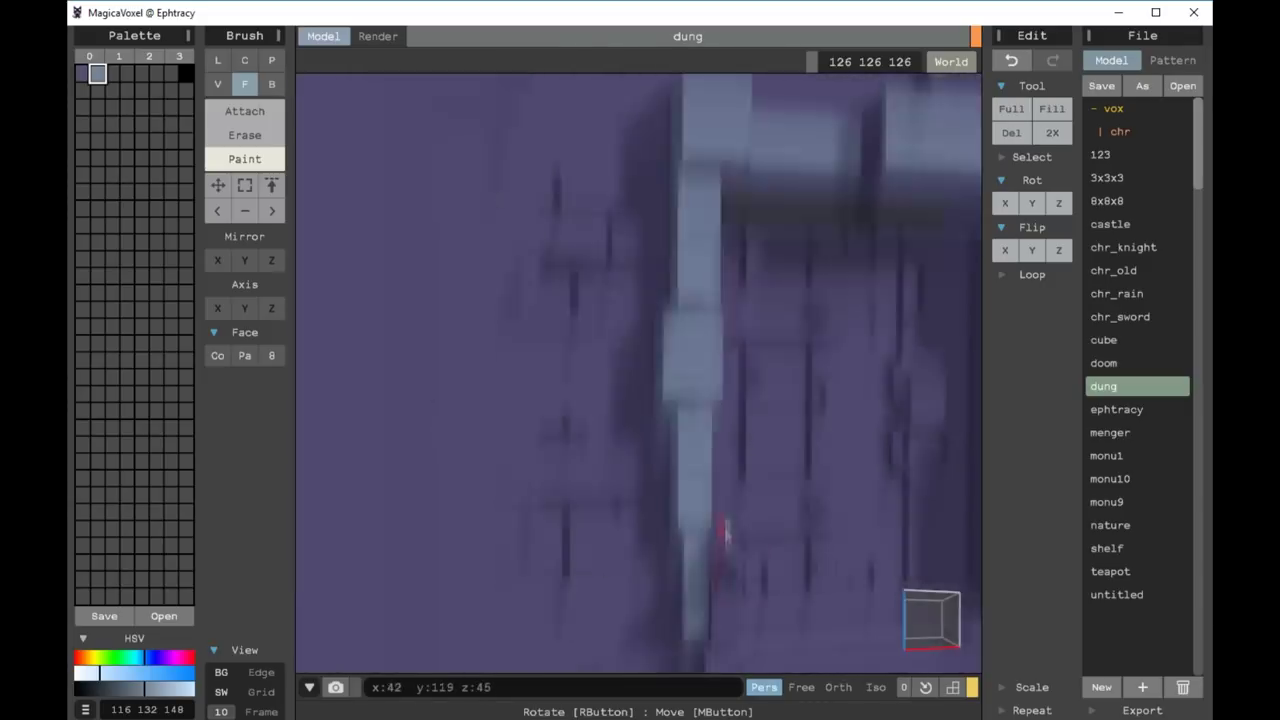
pyautogui.scroll(-5, 651, 586)
pyautogui.moveTo(629, 571); pyautogui.dragTo(885, 390, button='right')
pyautogui.scroll(-4, 885, 390)
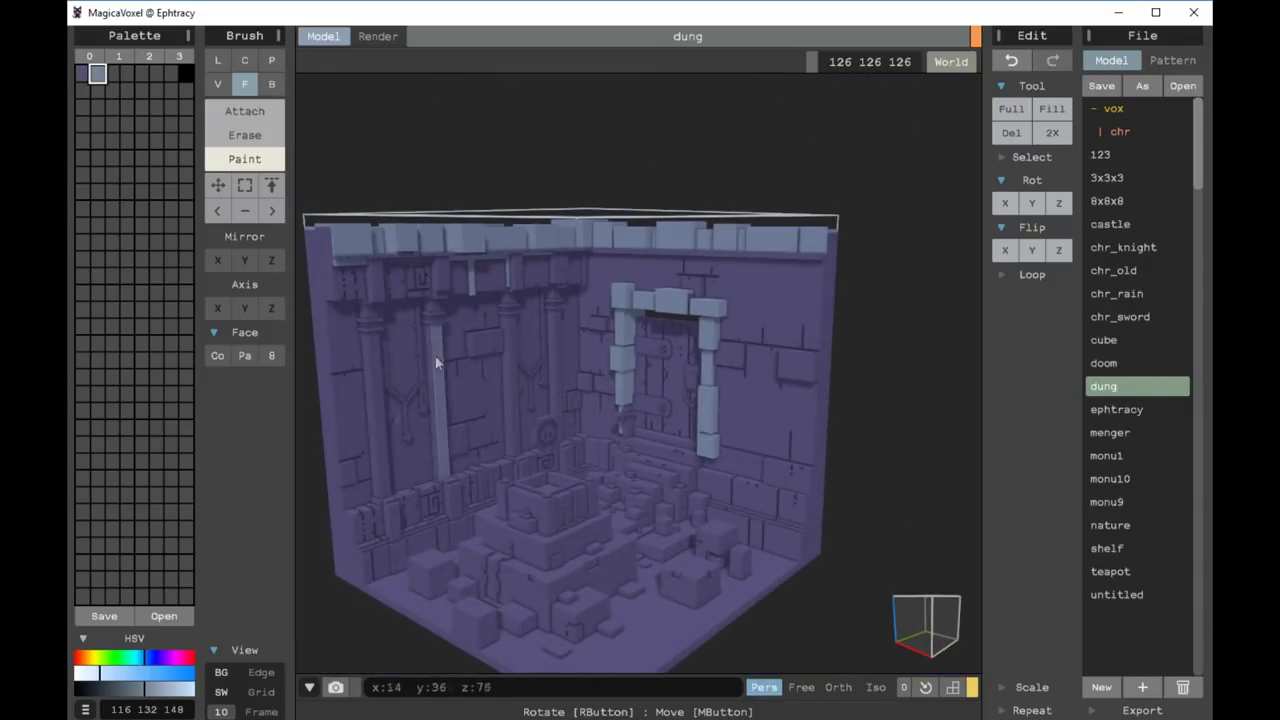
pyautogui.hotkey('ctrl', 'y')
# Survey the altar and walls, then set up the box brush in Paint mode
pyautogui.moveTo(528, 478)
pyautogui.mouseDown(button='right')
pyautogui.moveTo(620, 383)
pyautogui.moveTo(781, 385)
pyautogui.moveTo(556, 522)
pyautogui.mouseUp(button='right')
pyautogui.scroll(2, 563, 397)
pyautogui.scroll(4, 645, 390)
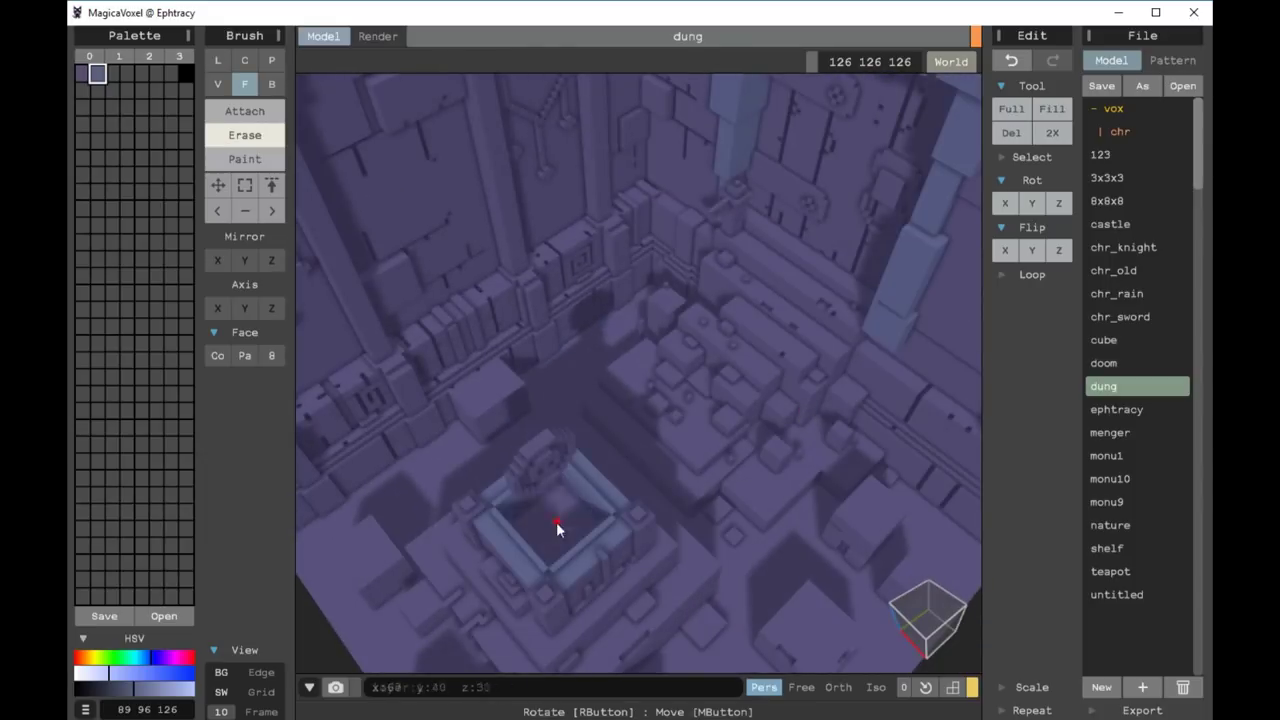
pyautogui.scroll(3, 517, 474)
pyautogui.moveTo(517, 474); pyautogui.dragTo(776, 452, button='right')
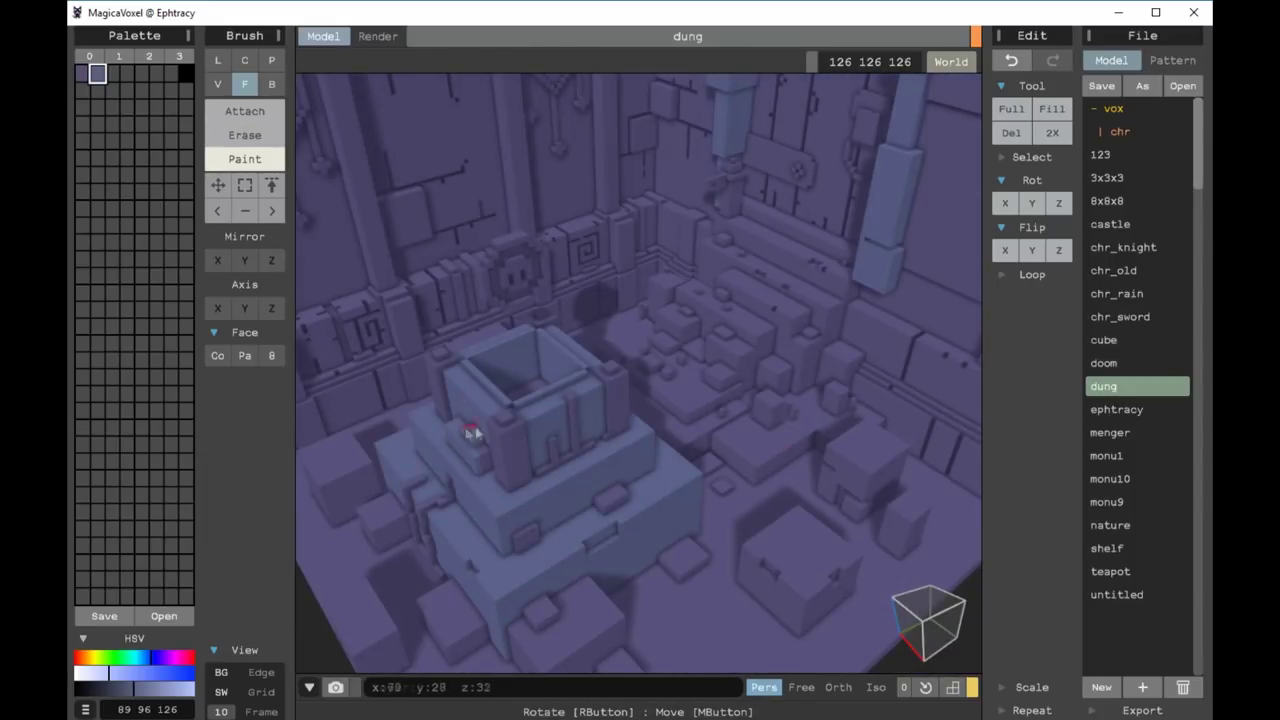
pyautogui.scroll(-5, 676, 578)
pyautogui.scroll(3, 456, 435)
pyautogui.press('b')
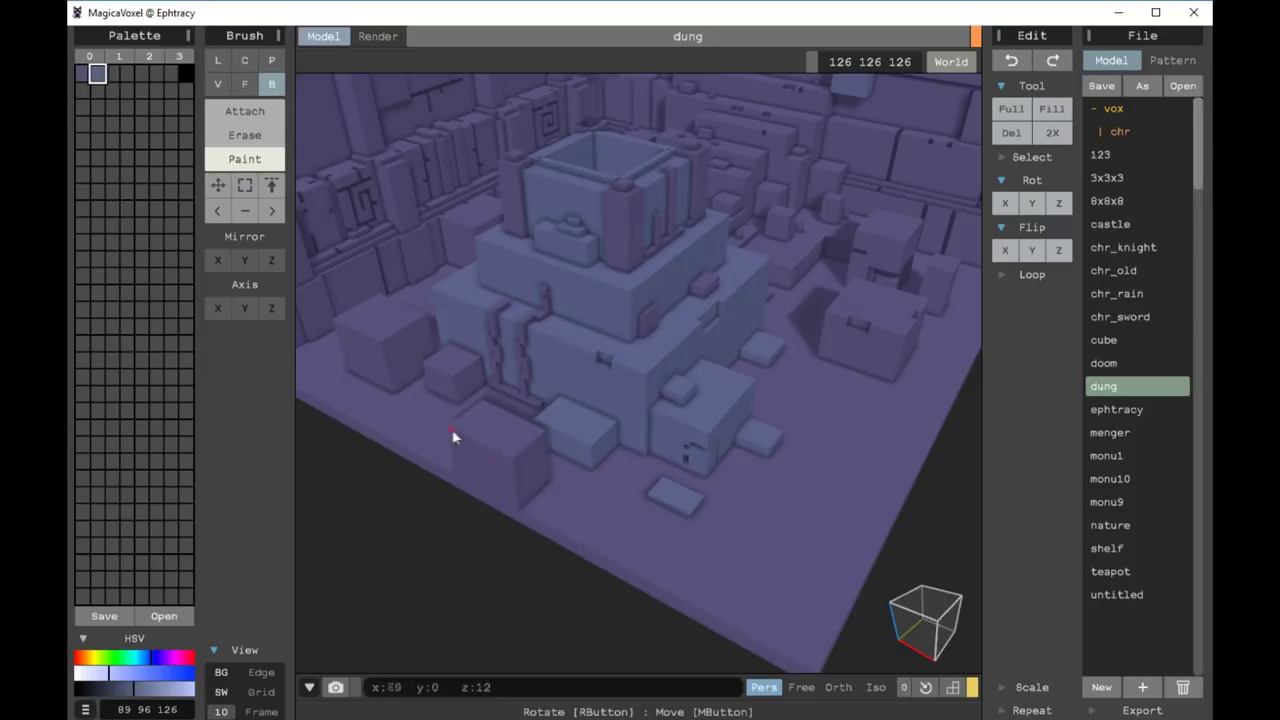
pyautogui.click(461, 440)
# Paint blue studs on two altar corners with the Face brush
pyautogui.press('f')
pyautogui.moveTo(461, 440)
pyautogui.mouseDown(button='right')
pyautogui.moveTo(623, 412)
pyautogui.moveTo(730, 465)
pyautogui.moveTo(806, 389)
pyautogui.moveTo(560, 357)
pyautogui.moveTo(660, 282)
pyautogui.moveTo(514, 434)
pyautogui.mouseUp(button='right')
pyautogui.keyDown('alt'); pyautogui.click(660, 282); pyautogui.keyUp('alt')
pyautogui.scroll(3, 514, 360)
pyautogui.scroll(-3, 514, 360)
pyautogui.click(126, 73)
pyautogui.click(538, 311)
pyautogui.click(650, 234)
# Paint an olive-yellow column and altar trim, darkening the olive shade
pyautogui.click(549, 377)
pyautogui.moveTo(140, 673)
pyautogui.mouseDown()
pyautogui.moveTo(176, 673)
pyautogui.moveTo(152, 688)
pyautogui.mouseUp()
pyautogui.moveTo(560, 420); pyautogui.dragTo(446, 453, button='right')
pyautogui.scroll(-3, 634, 438)
# Inspect the room's corner and wall top, then tune the banner colour to deep red
pyautogui.moveTo(634, 438); pyautogui.dragTo(486, 286, button='right')
pyautogui.scroll(5, 520, 269)
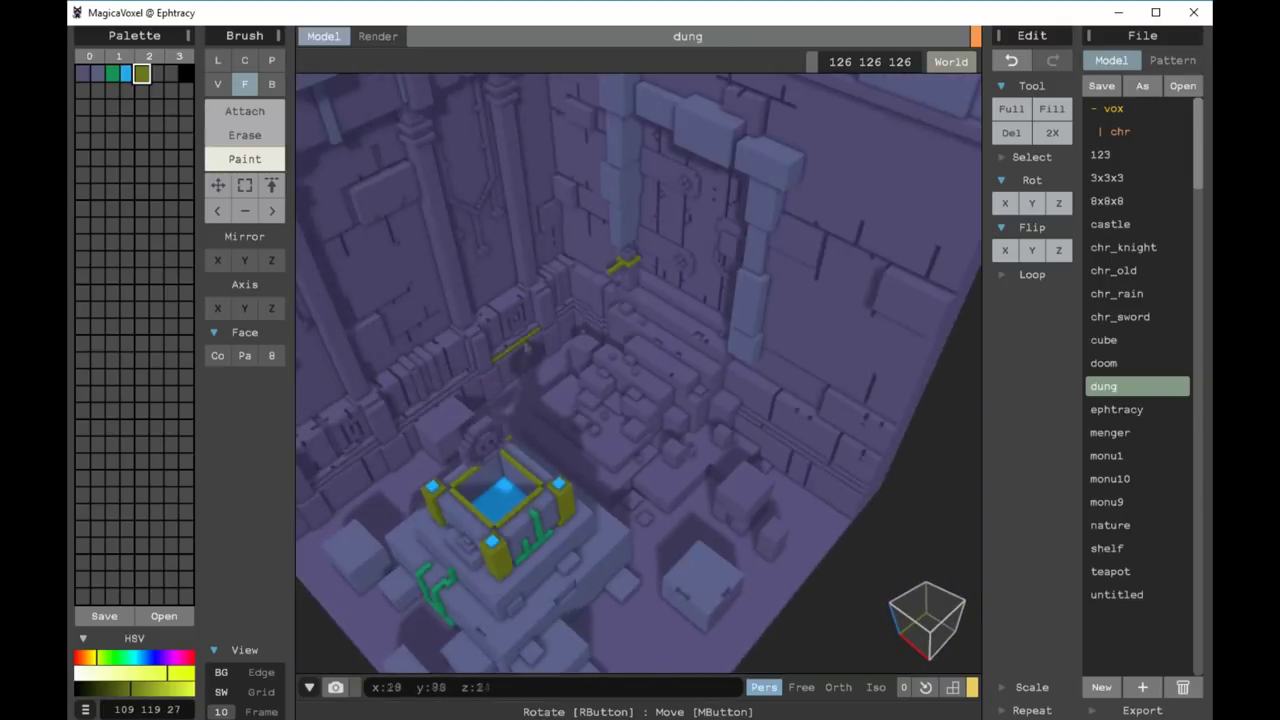
pyautogui.scroll(-5, 520, 269)
pyautogui.scroll(5, 486, 286)
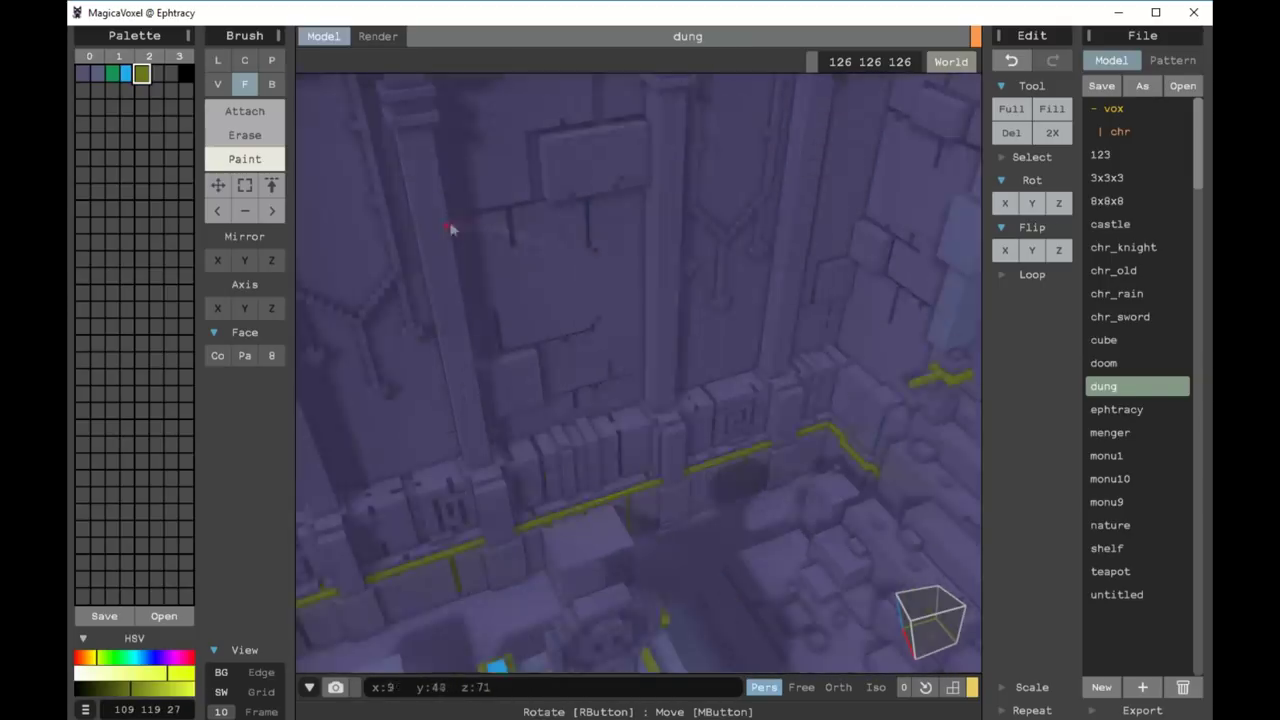
pyautogui.scroll(-2, 607, 285)
pyautogui.moveTo(607, 285)
pyautogui.mouseDown(button='right')
pyautogui.moveTo(923, 314)
pyautogui.moveTo(773, 300)
pyautogui.mouseUp(button='right')
pyautogui.scroll(-3, 773, 300)
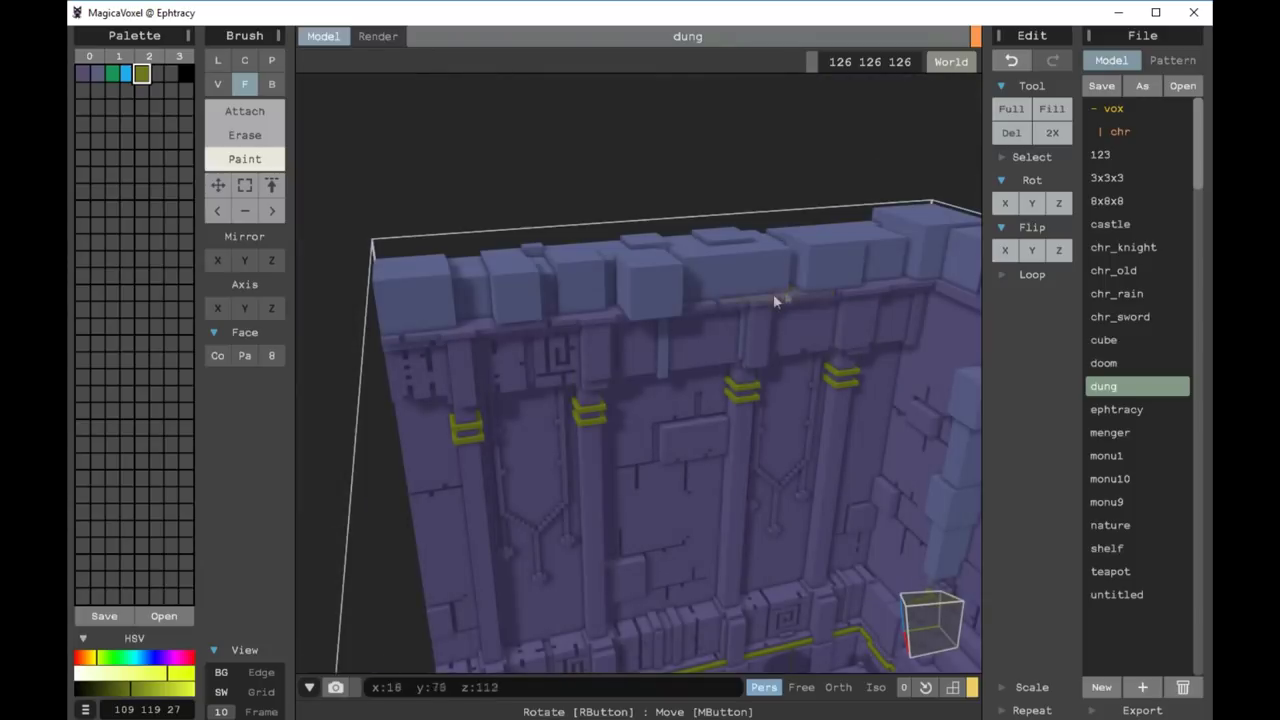
pyautogui.moveTo(521, 334); pyautogui.dragTo(837, 337, button='right')
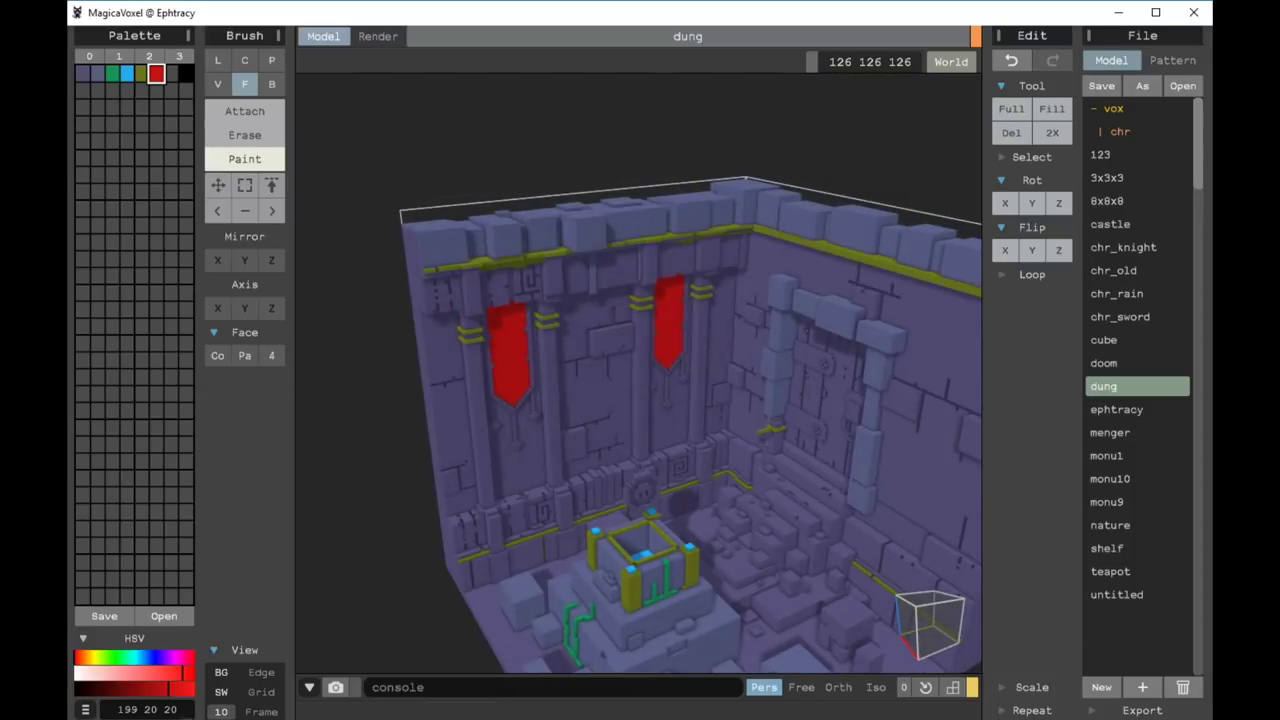
pyautogui.moveTo(85, 660); pyautogui.dragTo(186, 664)
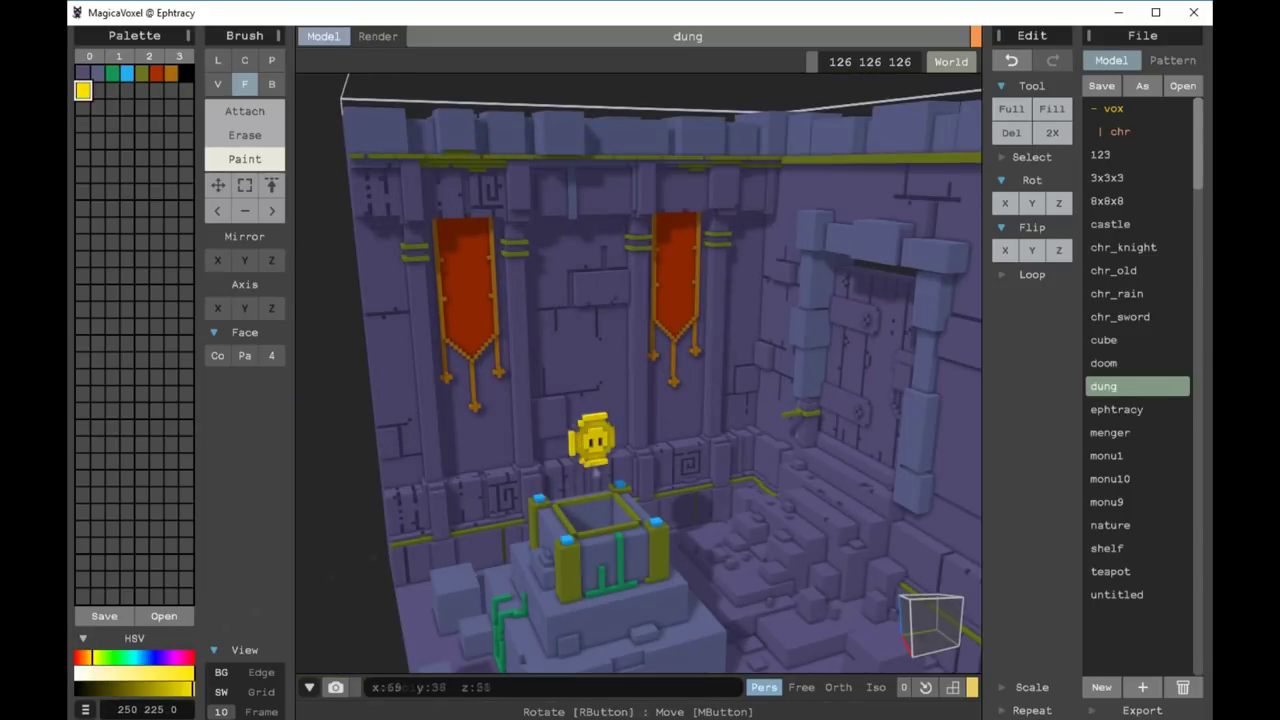
# Pick bright yellow for the coin emblem and paint the lower door planks orange
pyautogui.click(82, 90)
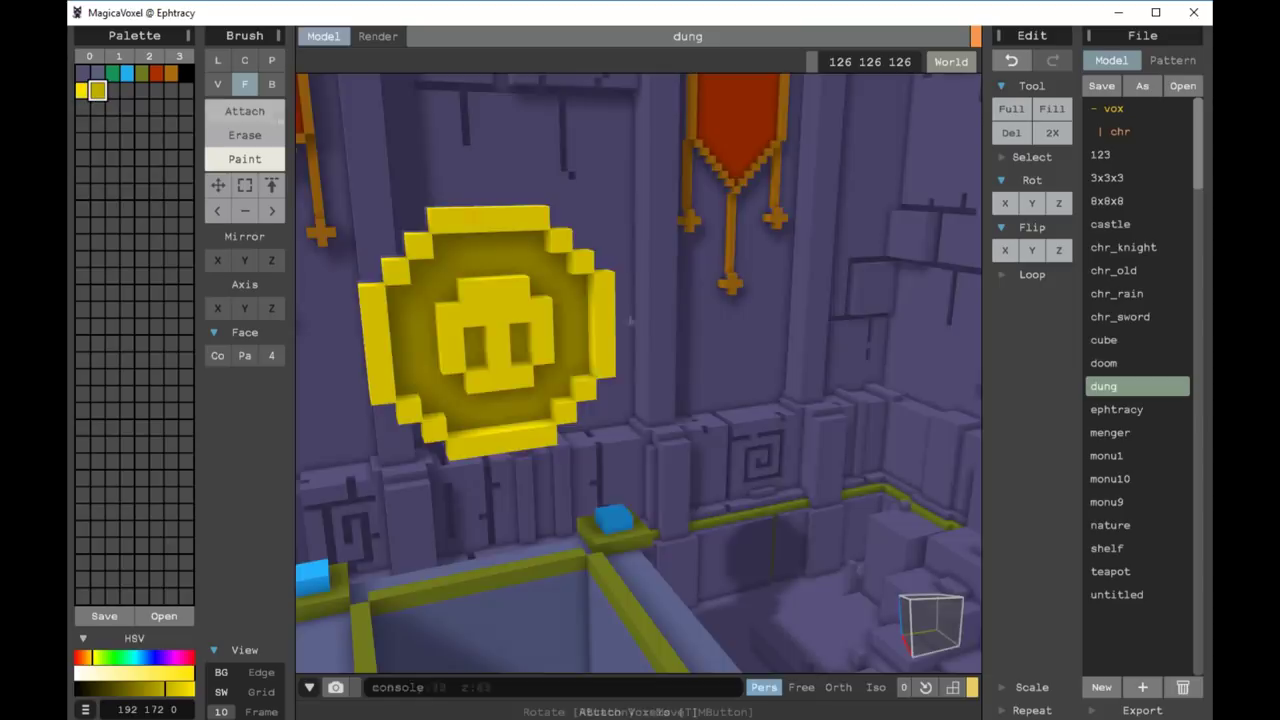
pyautogui.moveTo(430, 320); pyautogui.dragTo(520, 420, button='right')
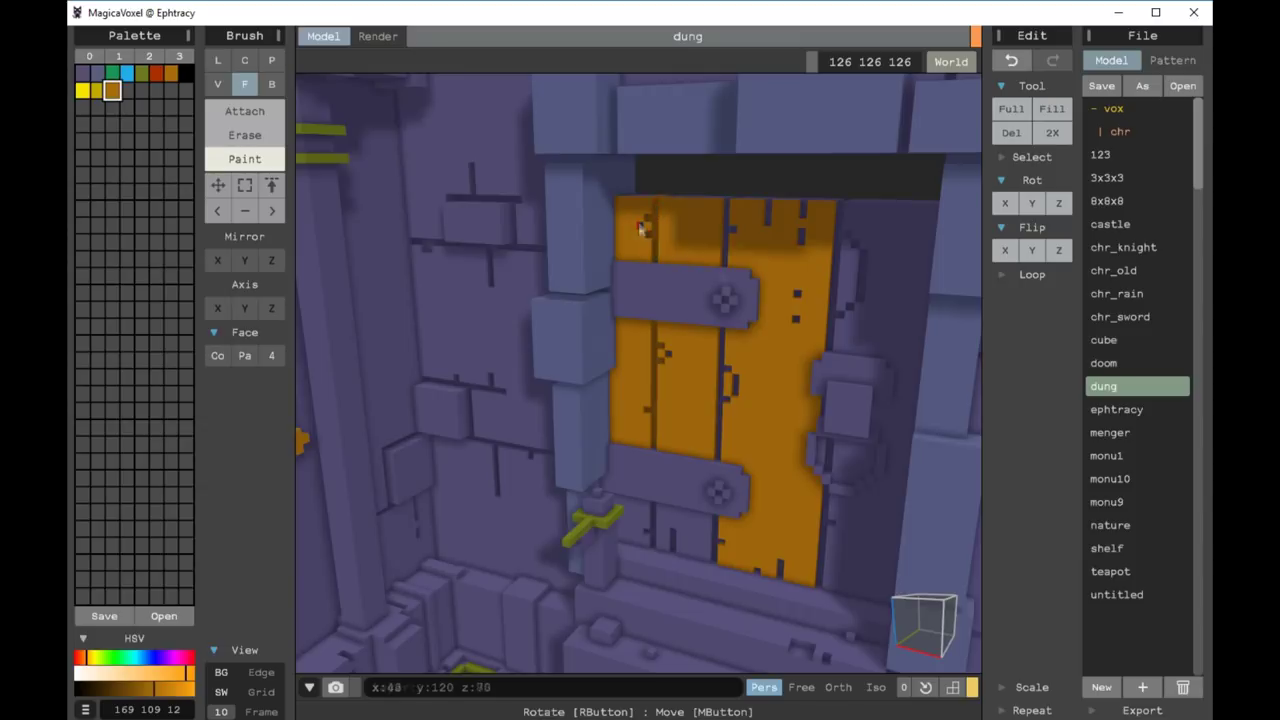
pyautogui.moveTo(640, 228); pyautogui.dragTo(782, 570)
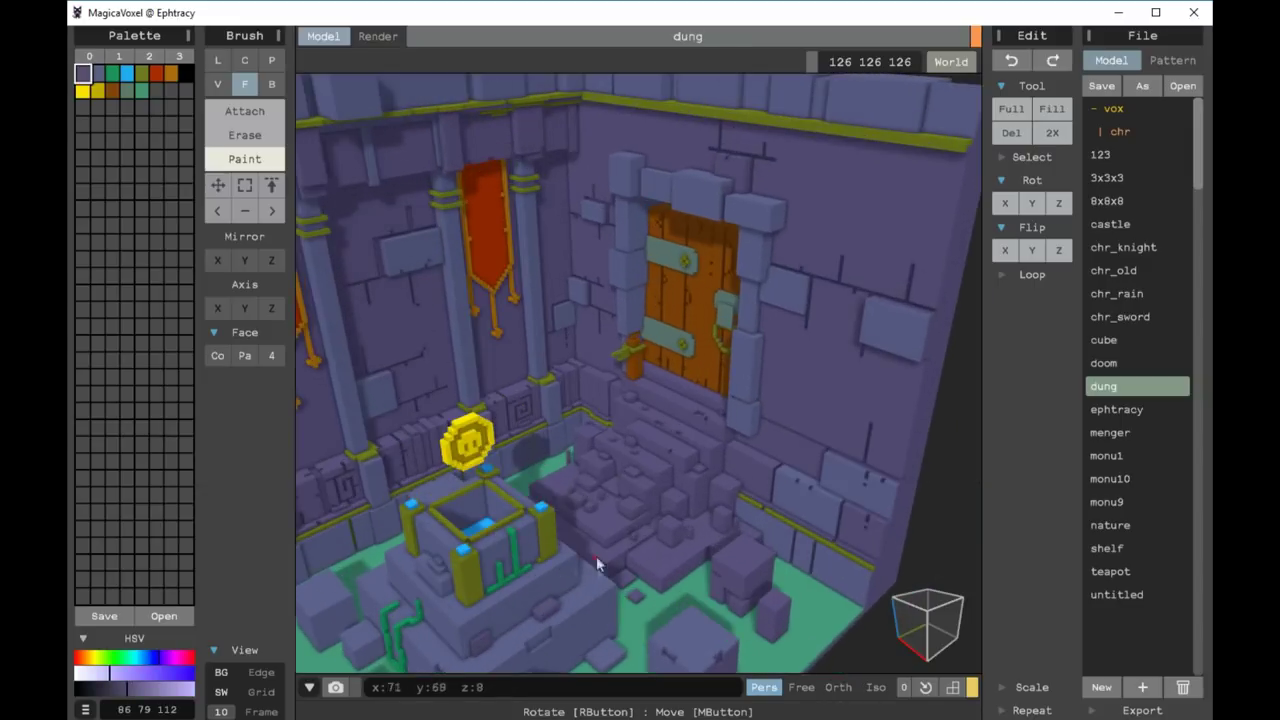
pyautogui.click(156, 90)
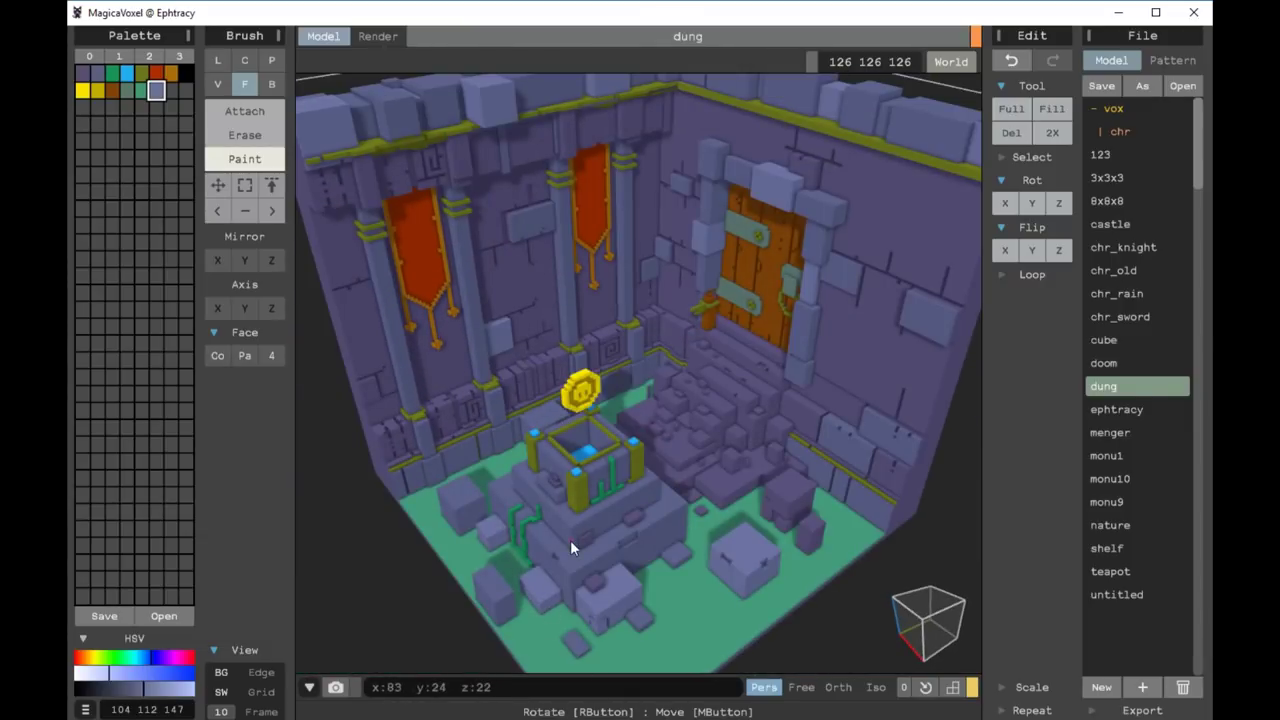
pyautogui.moveTo(572, 548)
pyautogui.mouseDown()
pyautogui.moveTo(751, 357)
pyautogui.moveTo(683, 471)
pyautogui.moveTo(770, 483)
pyautogui.mouseUp()
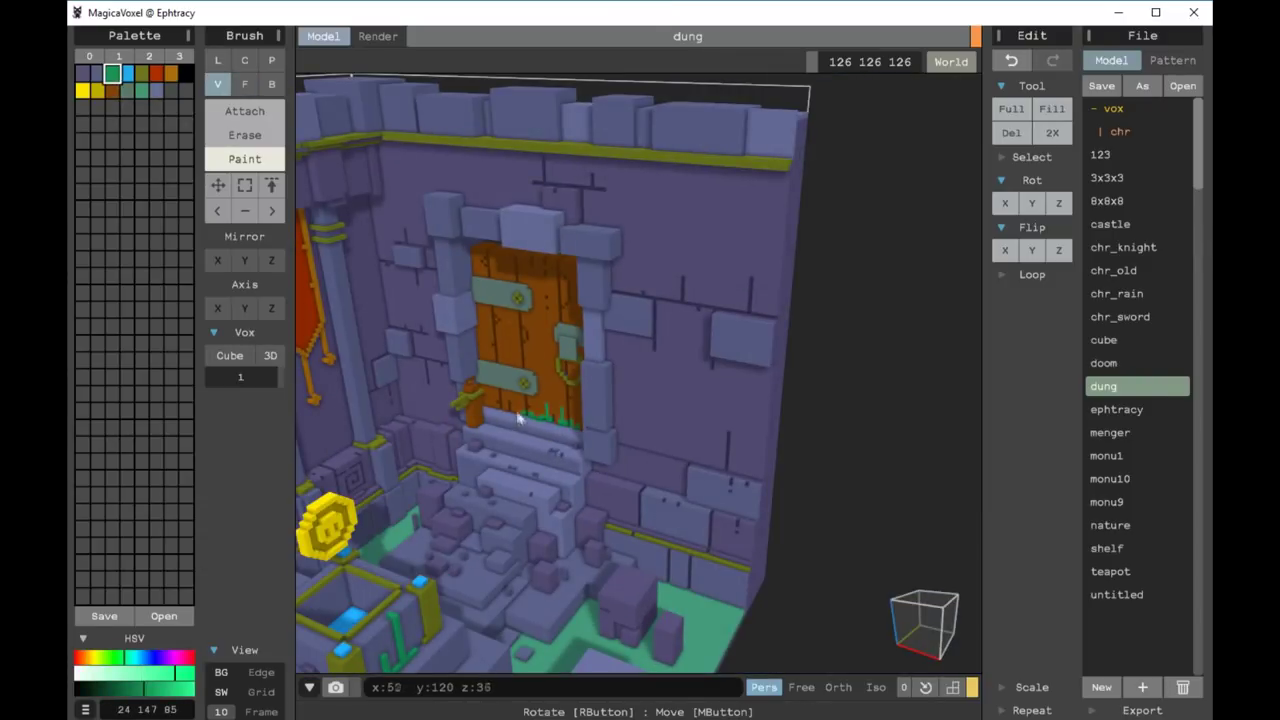
pyautogui.moveTo(727, 322); pyautogui.dragTo(720, 323)
pyautogui.moveTo(626, 243); pyautogui.dragTo(633, 304, button='right')
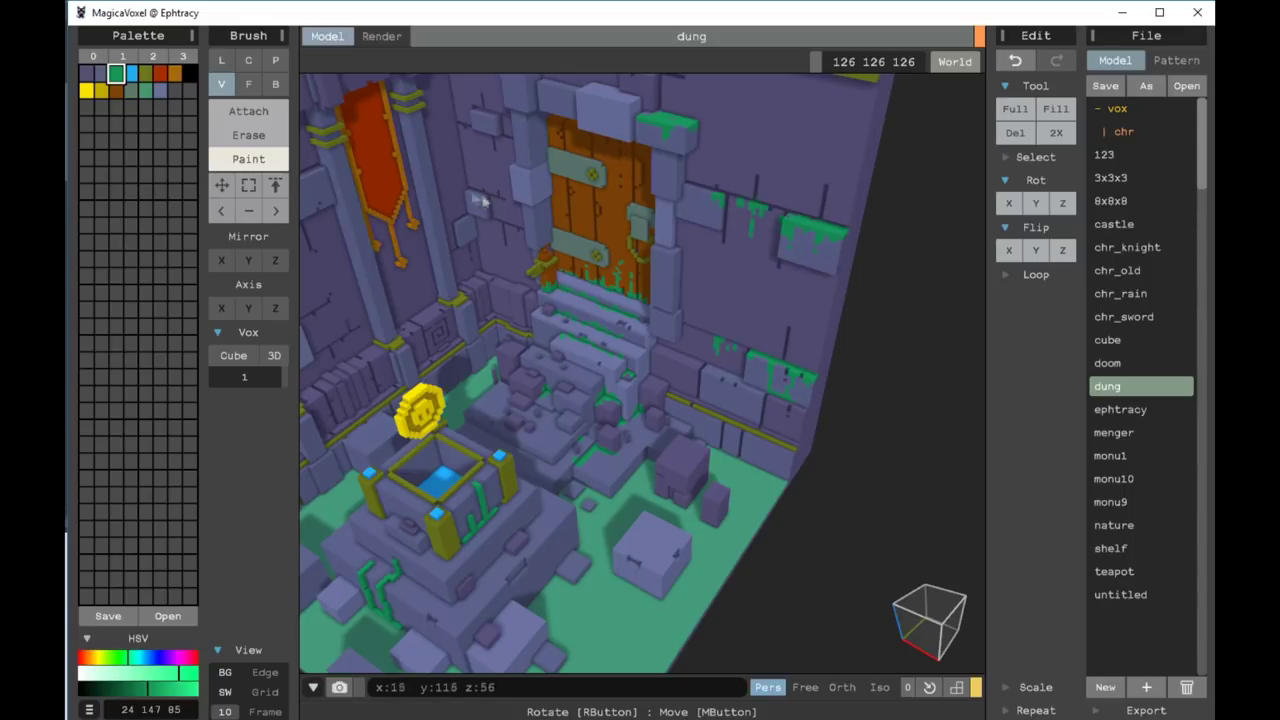
pyautogui.moveTo(481, 200); pyautogui.dragTo(530, 130, button='right')
pyautogui.click(406, 388)
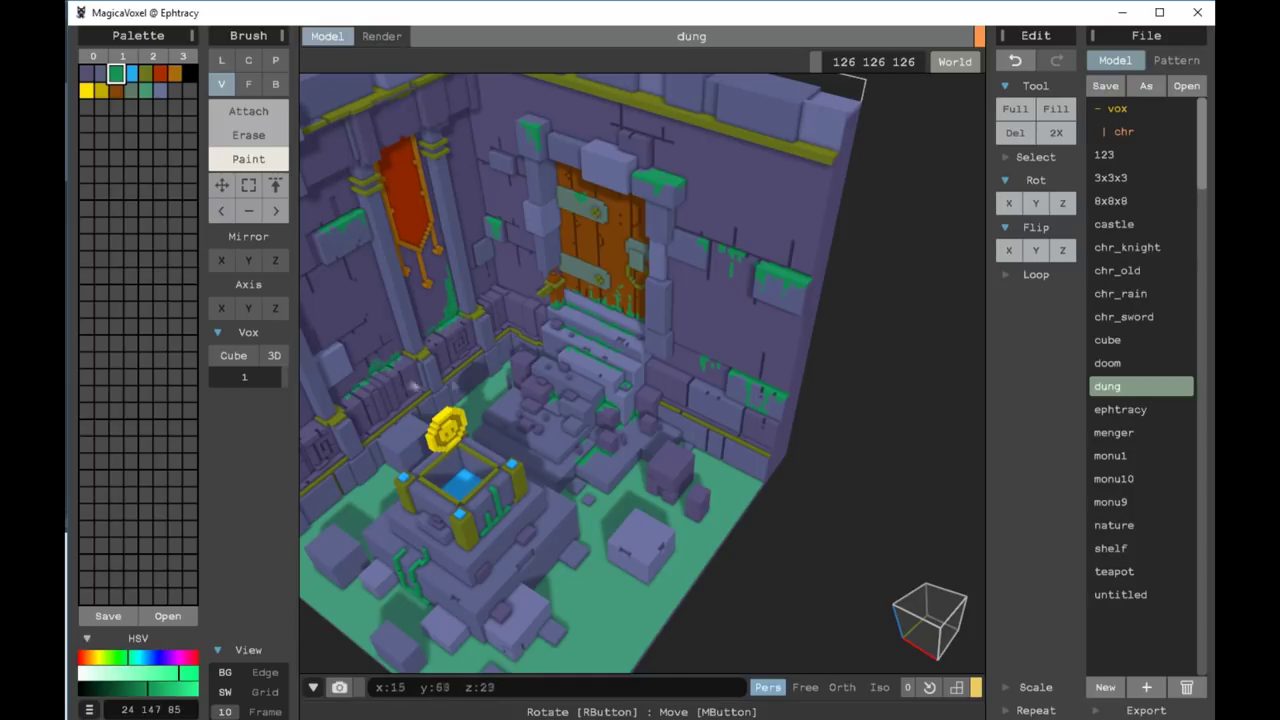
pyautogui.moveTo(480, 462); pyautogui.dragTo(398, 468, button='right')
pyautogui.moveTo(461, 505); pyautogui.dragTo(608, 508, button='right')
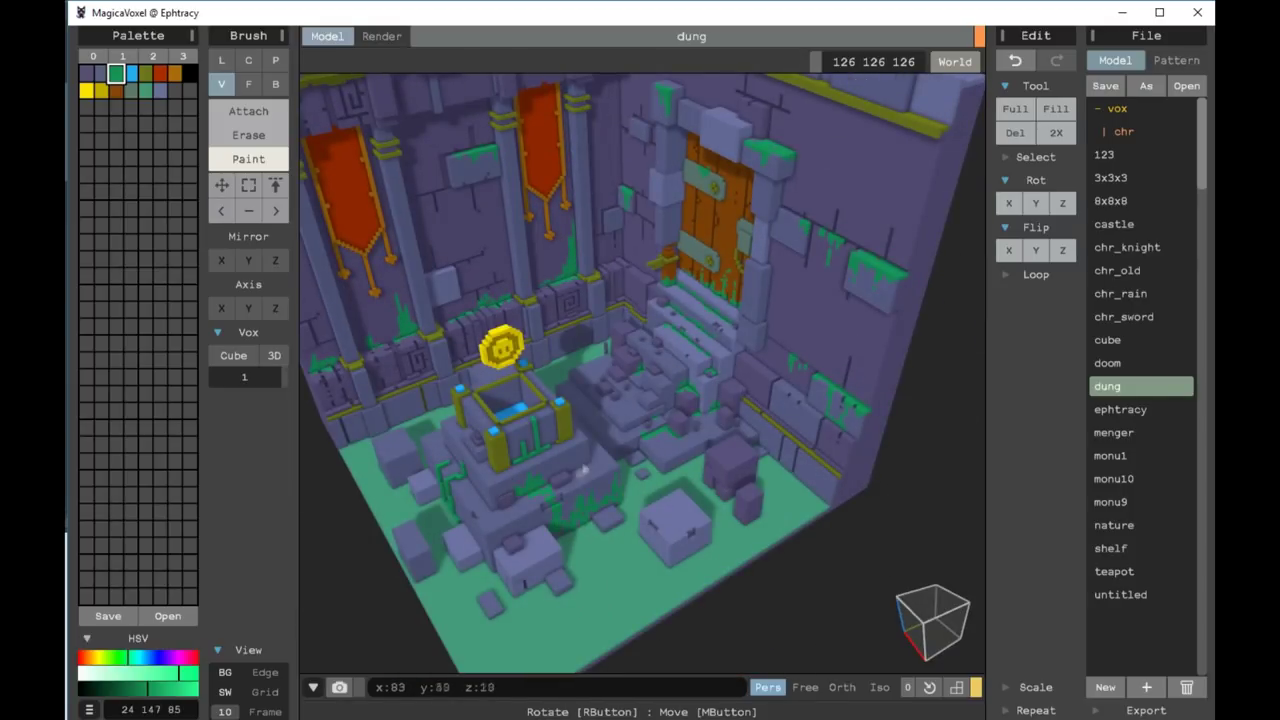
pyautogui.moveTo(530, 470); pyautogui.dragTo(525, 410, button='right')
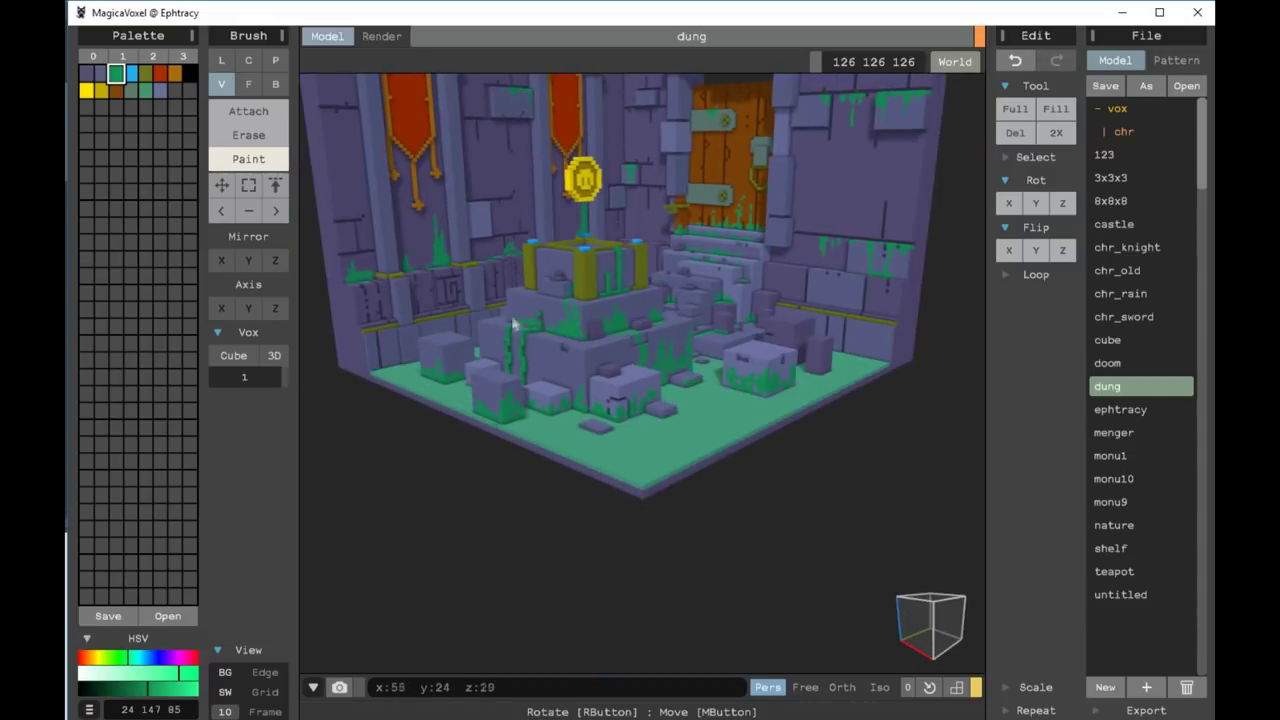
pyautogui.moveTo(524, 328); pyautogui.dragTo(548, 466, button='right')
pyautogui.moveTo(604, 521); pyautogui.dragTo(535, 395, button='right')
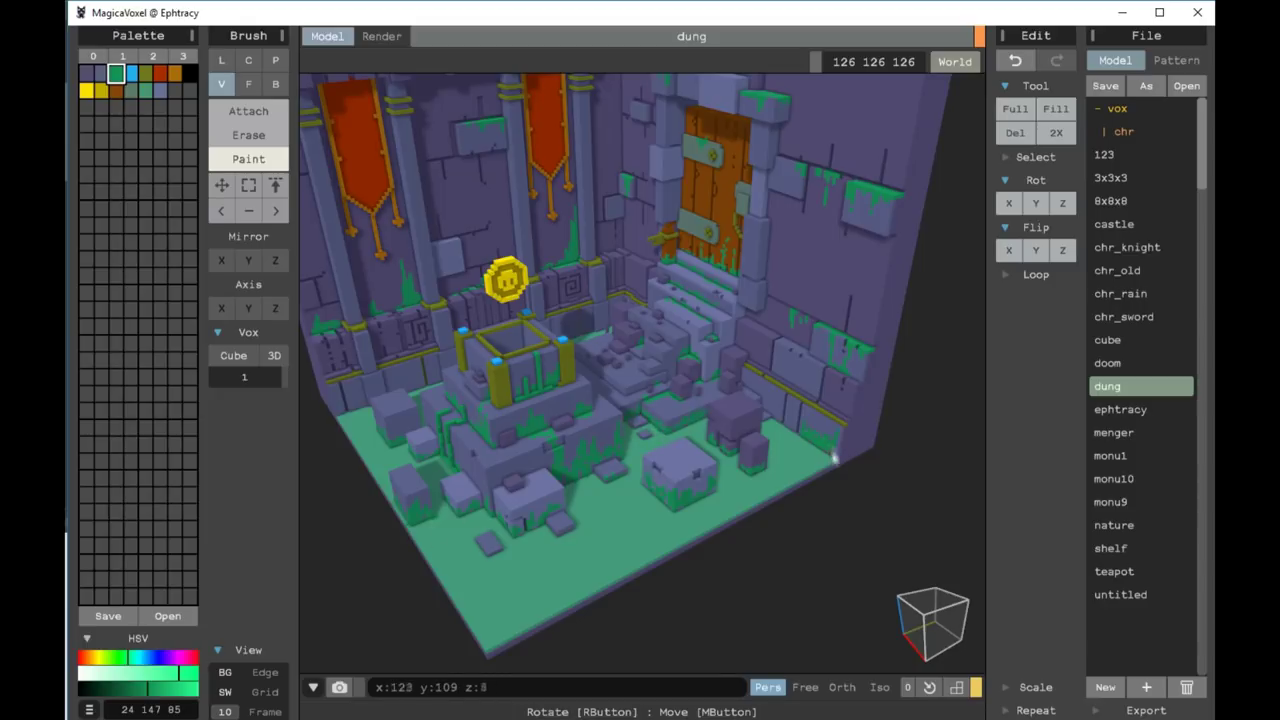
pyautogui.moveTo(366, 412); pyautogui.dragTo(492, 422, button='right')
pyautogui.scroll(5, 481, 362)
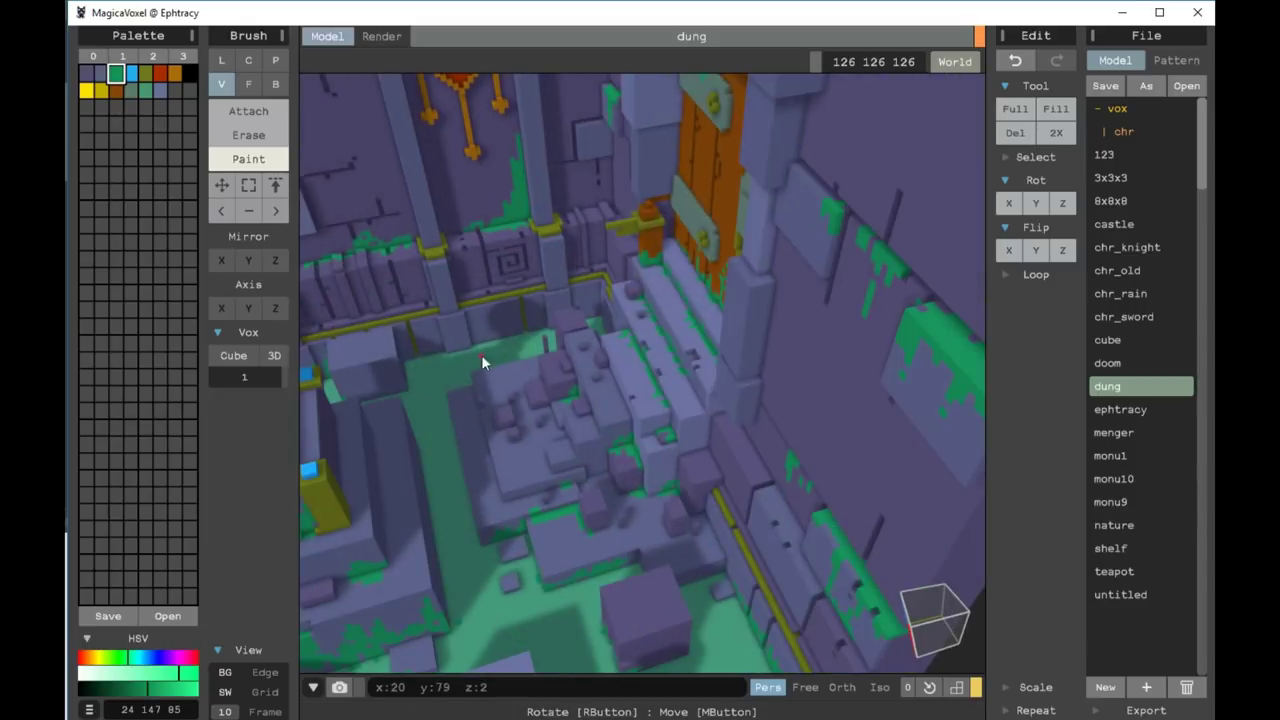
pyautogui.moveTo(557, 345); pyautogui.dragTo(634, 360, button='right')
pyautogui.scroll(-5, 535, 337)
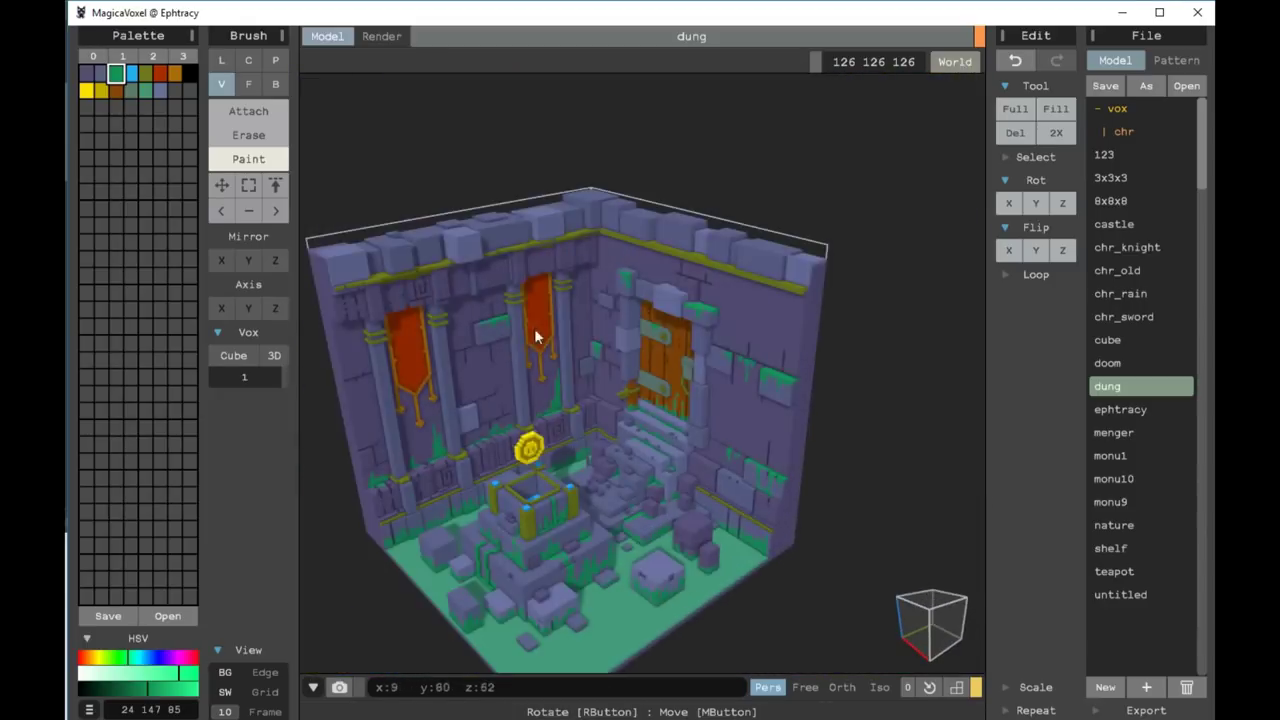
pyautogui.keyDown('alt'); pyautogui.click(606, 524); pyautogui.keyUp('alt')
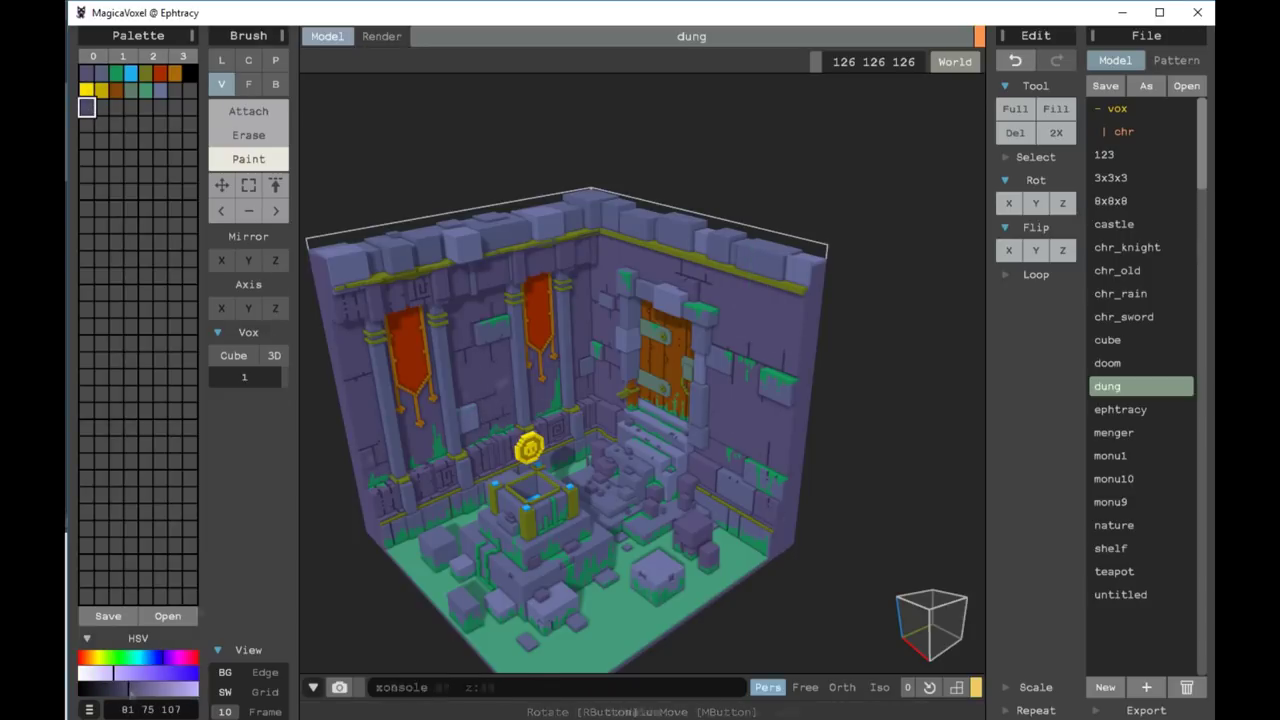
# Pick a grey-purple colour and review the banner, door and walls, undoing the last paint change
pyautogui.scroll(5, 513, 404)
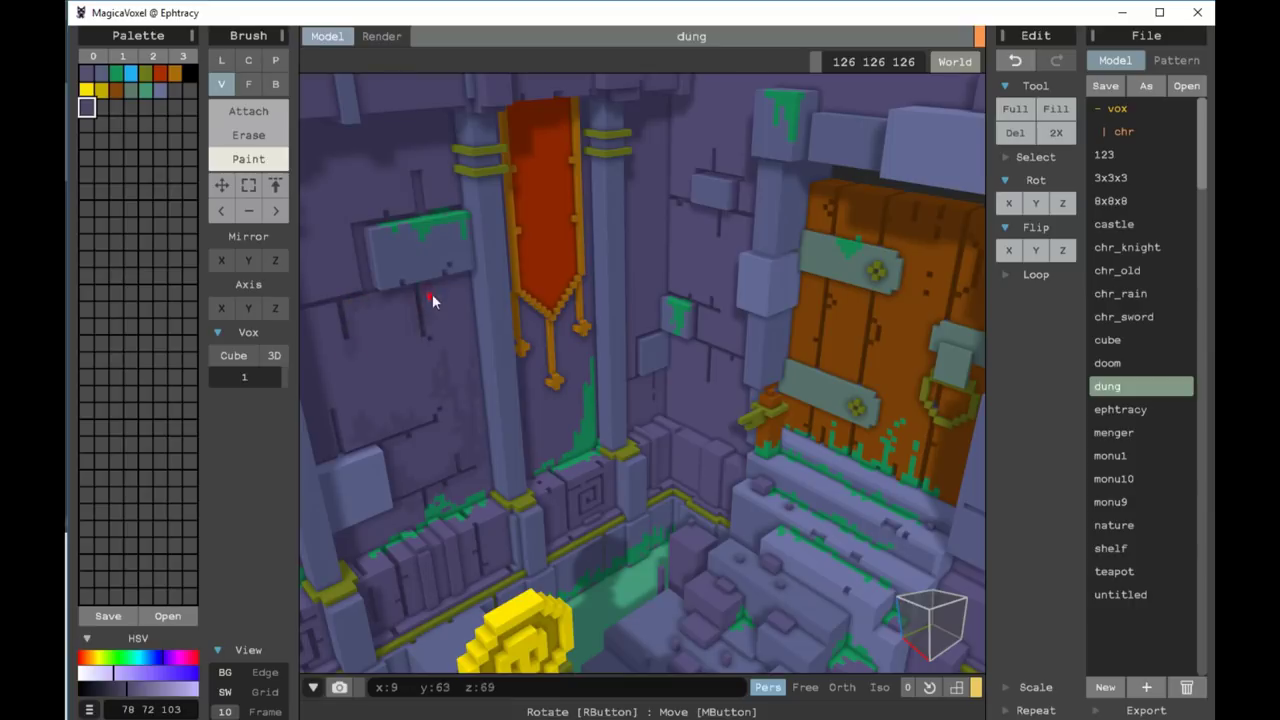
pyautogui.moveTo(432, 300); pyautogui.dragTo(476, 218, button='right')
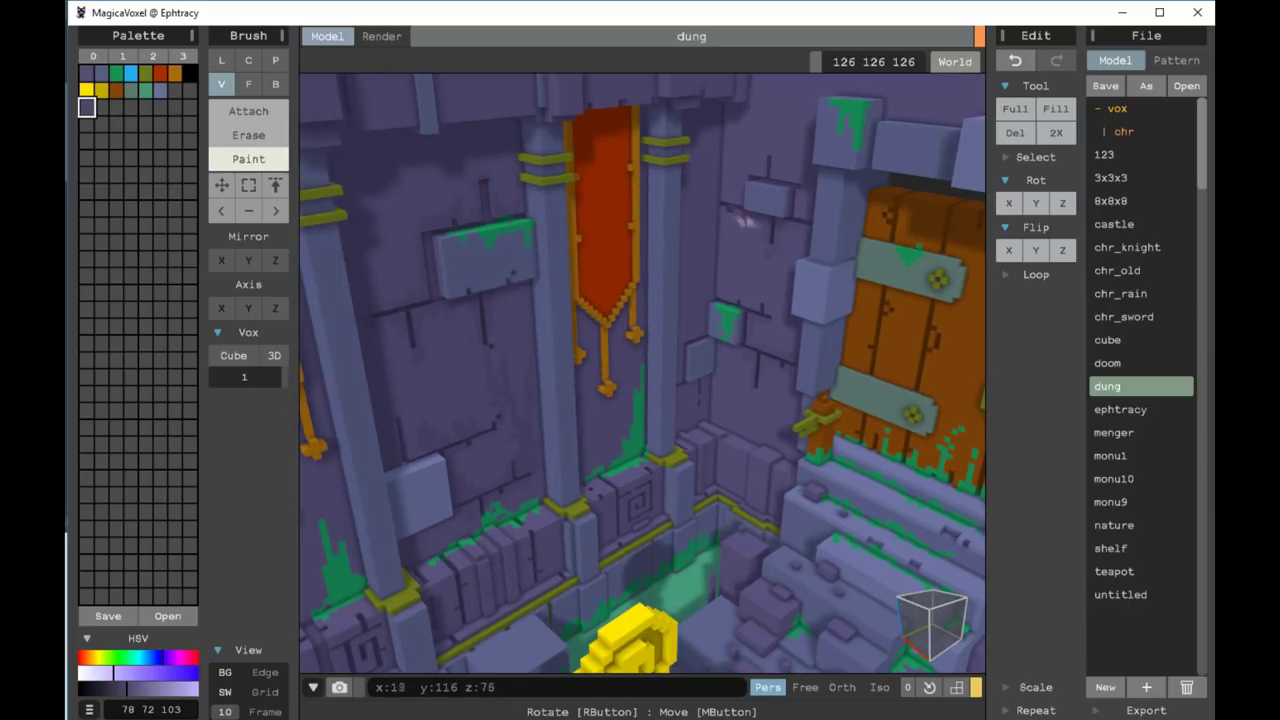
pyautogui.moveTo(431, 256); pyautogui.dragTo(553, 398, button='right')
pyautogui.keyDown('alt'); pyautogui.click(553, 398); pyautogui.keyUp('alt')
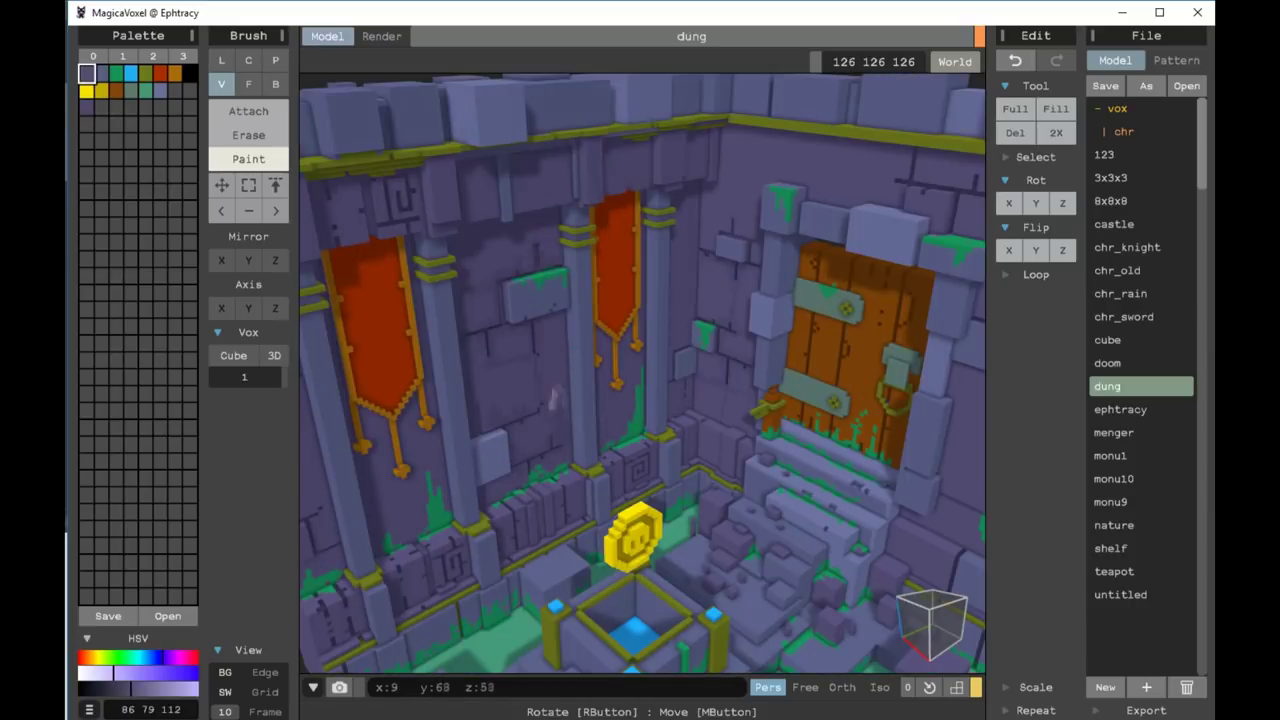
pyautogui.moveTo(731, 222)
pyautogui.mouseDown(button='right')
pyautogui.moveTo(470, 446)
pyautogui.moveTo(738, 284)
pyautogui.mouseUp(button='right')
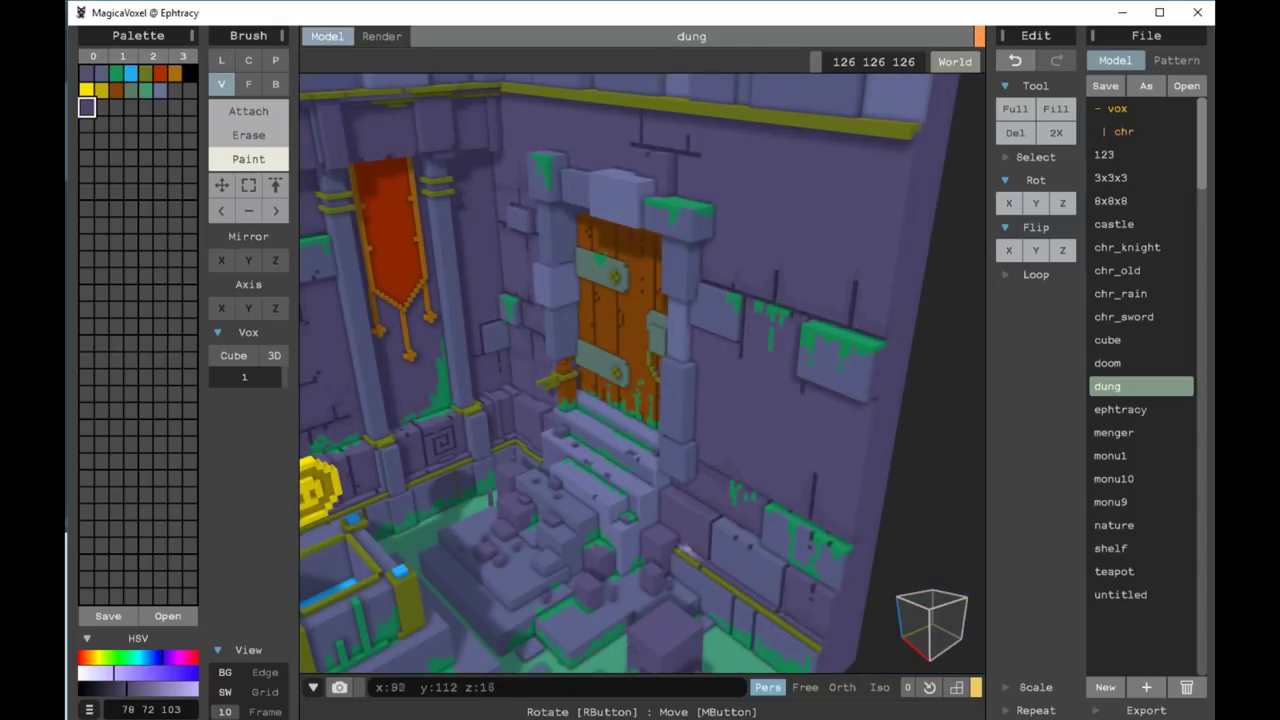
pyautogui.moveTo(686, 548); pyautogui.dragTo(720, 305, button='right')
pyautogui.hotkey('ctrl', 'z')
pyautogui.scroll(3, 637, 360)
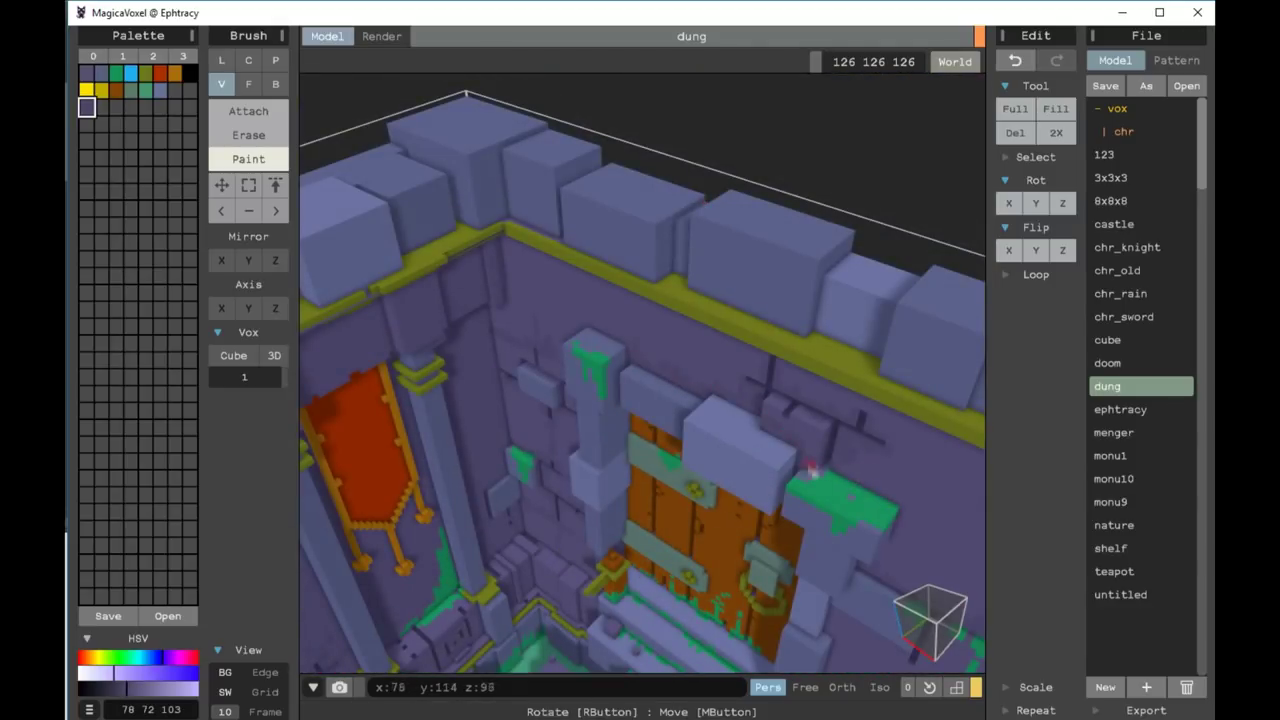
pyautogui.scroll(-5, 477, 343)
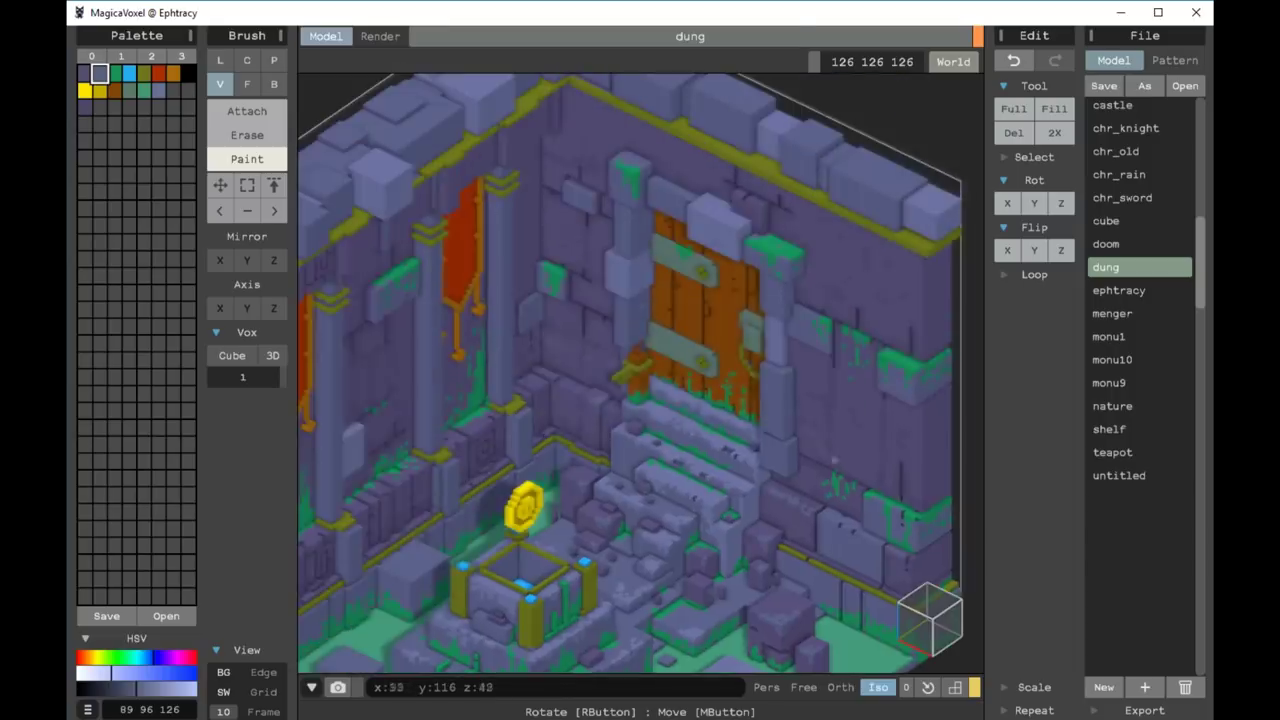
pyautogui.moveTo(718, 466); pyautogui.dragTo(634, 360, button='middle')
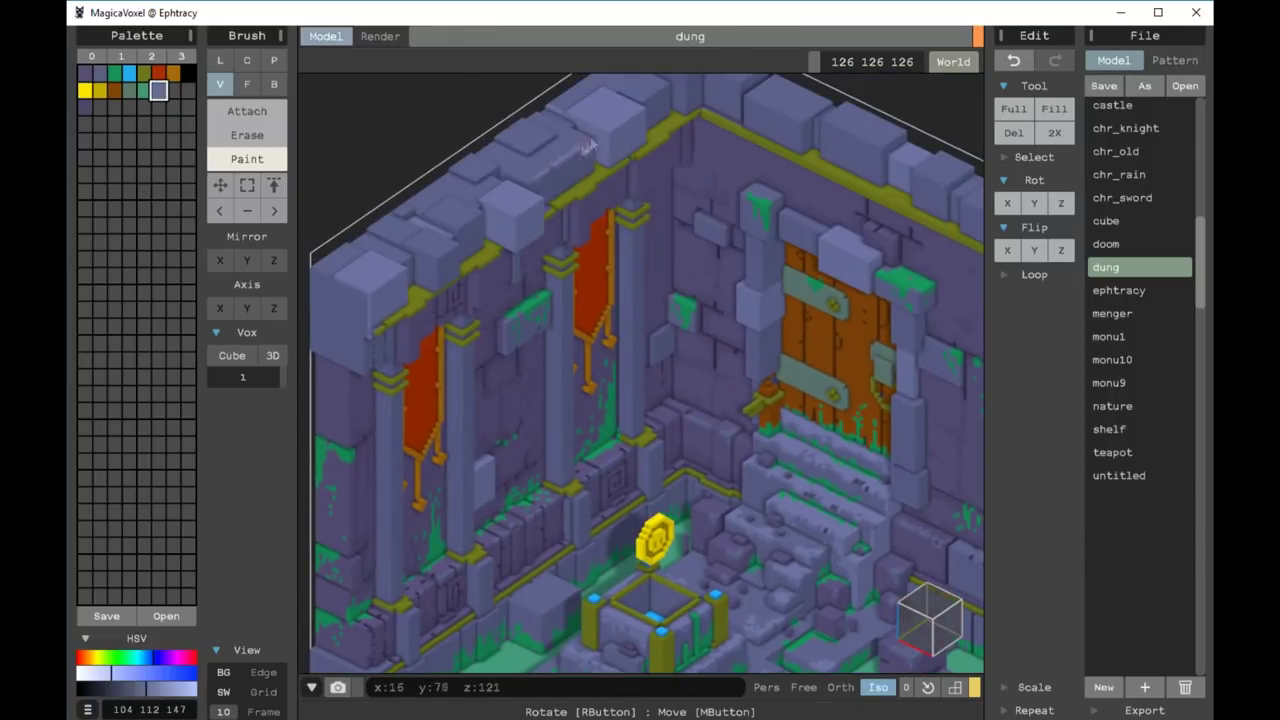
pyautogui.moveTo(640, 400); pyautogui.dragTo(520, 480, button='middle')
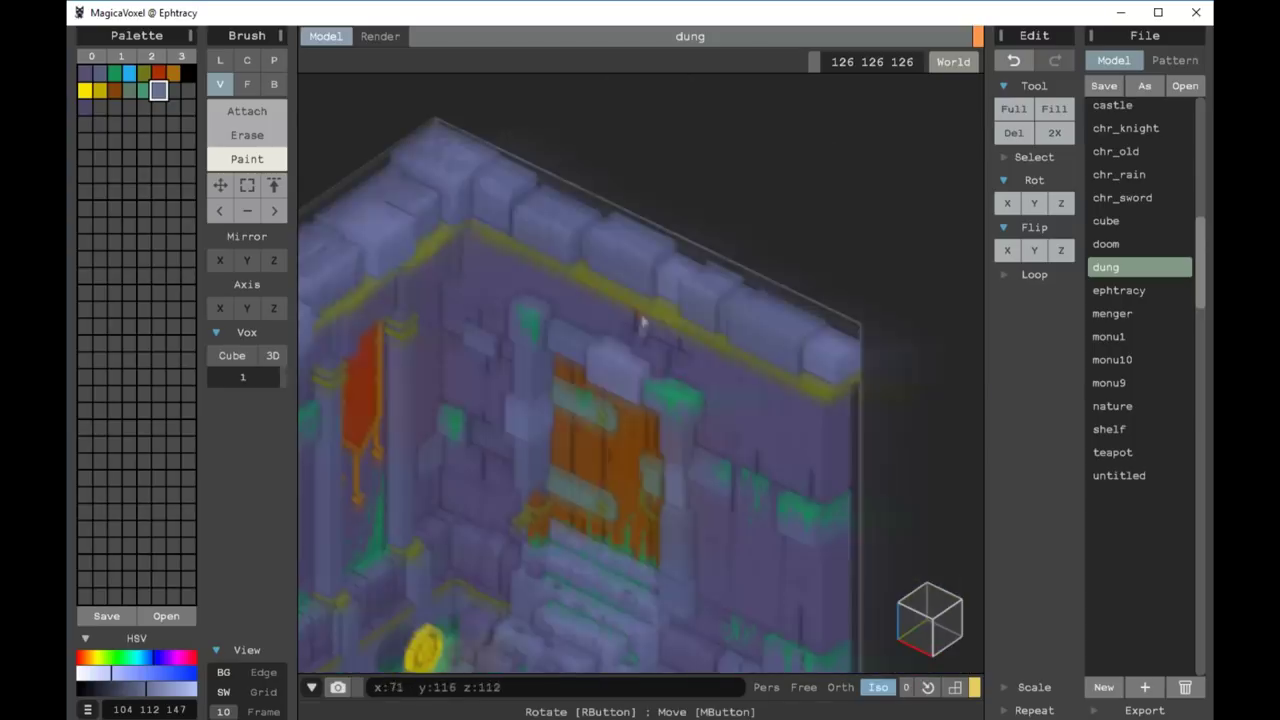
# Make the green moss colour full Glass with zero attenuation and adjust I-Sun and I-Sky
pyautogui.click(173, 90)
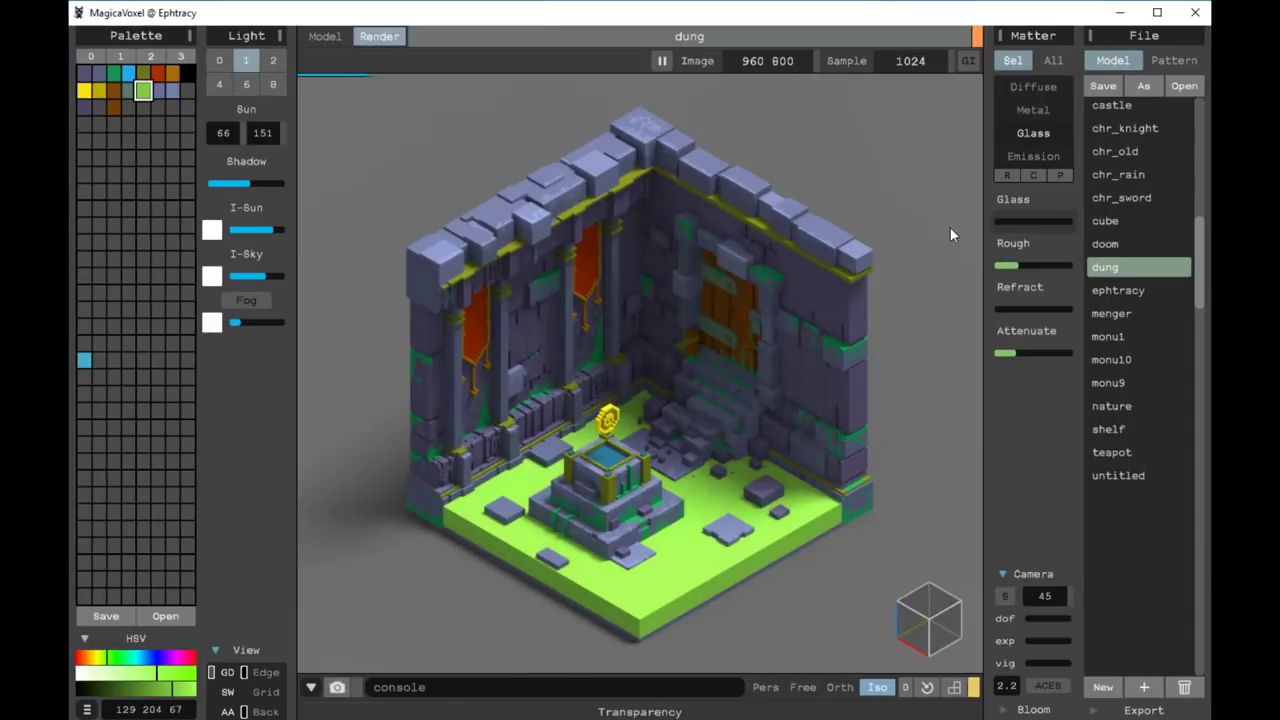
pyautogui.moveTo(997, 221); pyautogui.dragTo(1068, 221)
pyautogui.moveTo(1016, 353)
pyautogui.mouseDown()
pyautogui.moveTo(990, 355)
pyautogui.moveTo(1013, 357)
pyautogui.mouseUp()
pyautogui.moveTo(270, 229)
pyautogui.mouseDown()
pyautogui.moveTo(226, 229)
pyautogui.moveTo(268, 230)
pyautogui.mouseUp()
pyautogui.moveTo(265, 276)
pyautogui.mouseDown()
pyautogui.moveTo(299, 274)
pyautogui.moveTo(256, 276)
pyautogui.mouseUp()
# Make the blue crystal colour emissive, setting its power, glow and emit strength
pyautogui.click(605, 455)
pyautogui.click(1033, 156)
pyautogui.click(1035, 266)
pyautogui.click(1008, 309)
pyautogui.click(1006, 220)
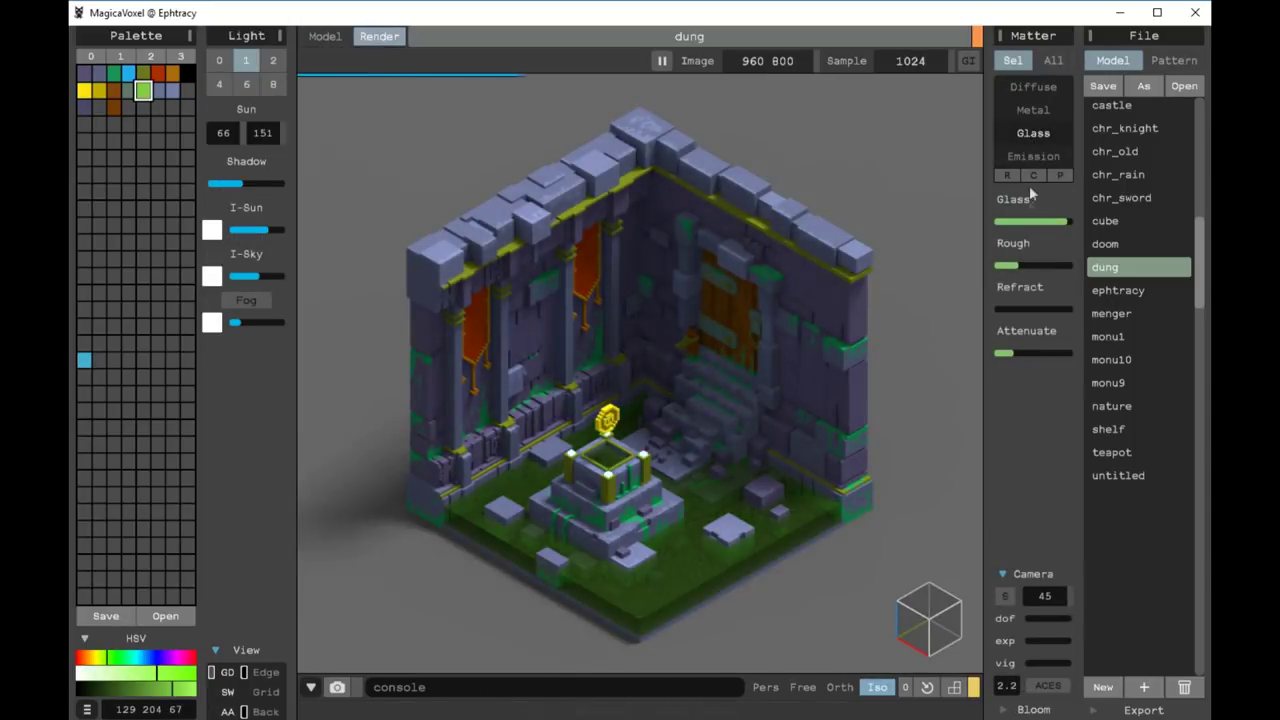
# Shift the crystals to cyan with emission power 2 and near-zero emit strength
pyautogui.moveTo(1006, 222); pyautogui.dragTo(1033, 222)
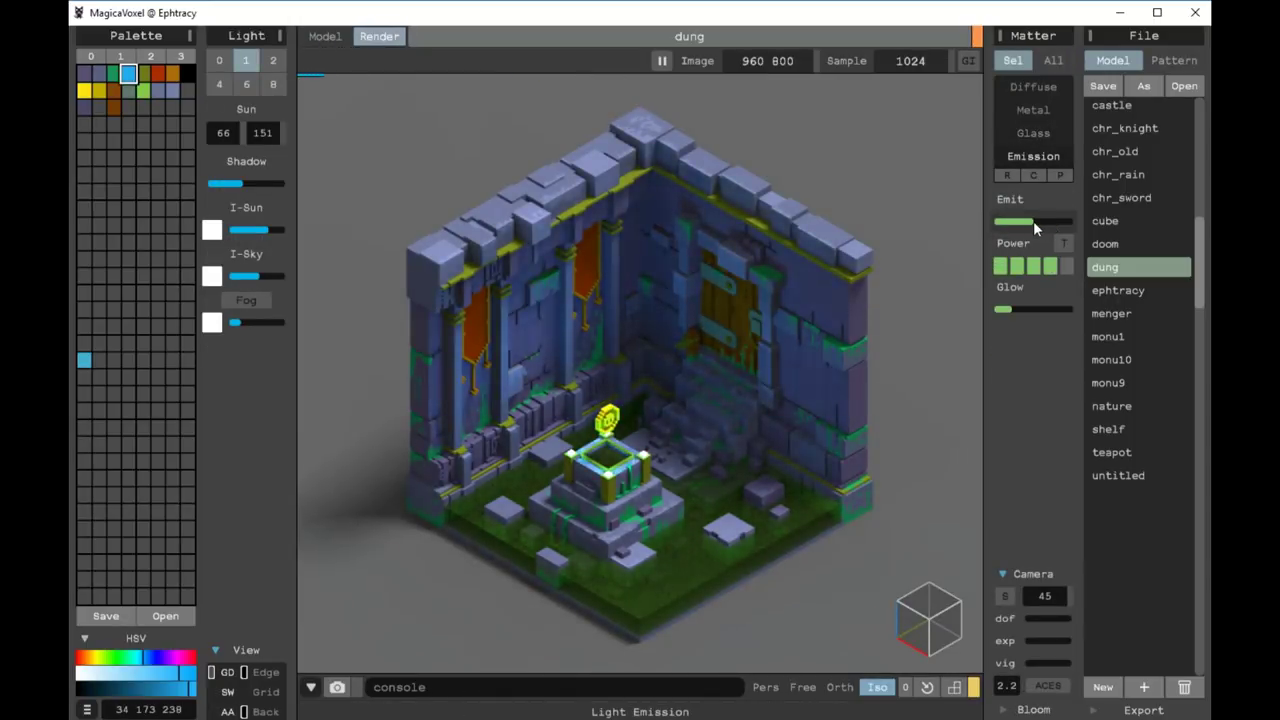
pyautogui.click(149, 660)
pyautogui.click(140, 660)
pyautogui.click(1010, 222)
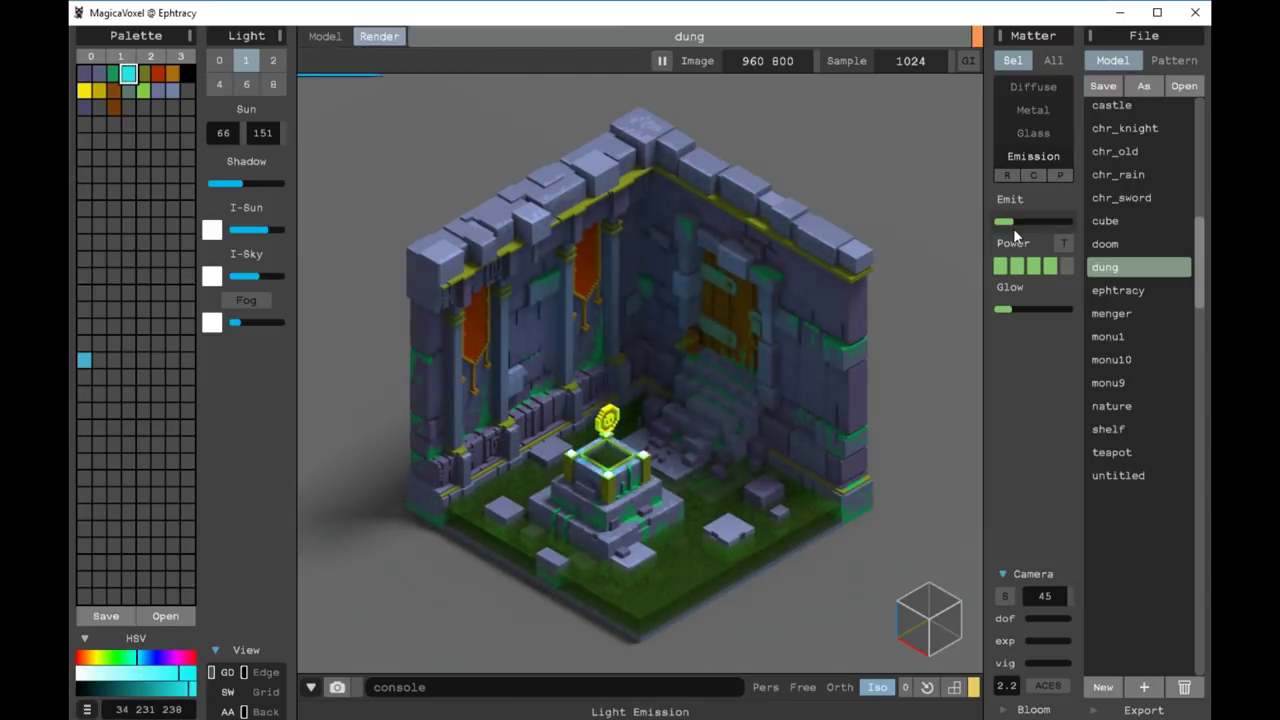
pyautogui.click(175, 680)
pyautogui.click(1017, 265)
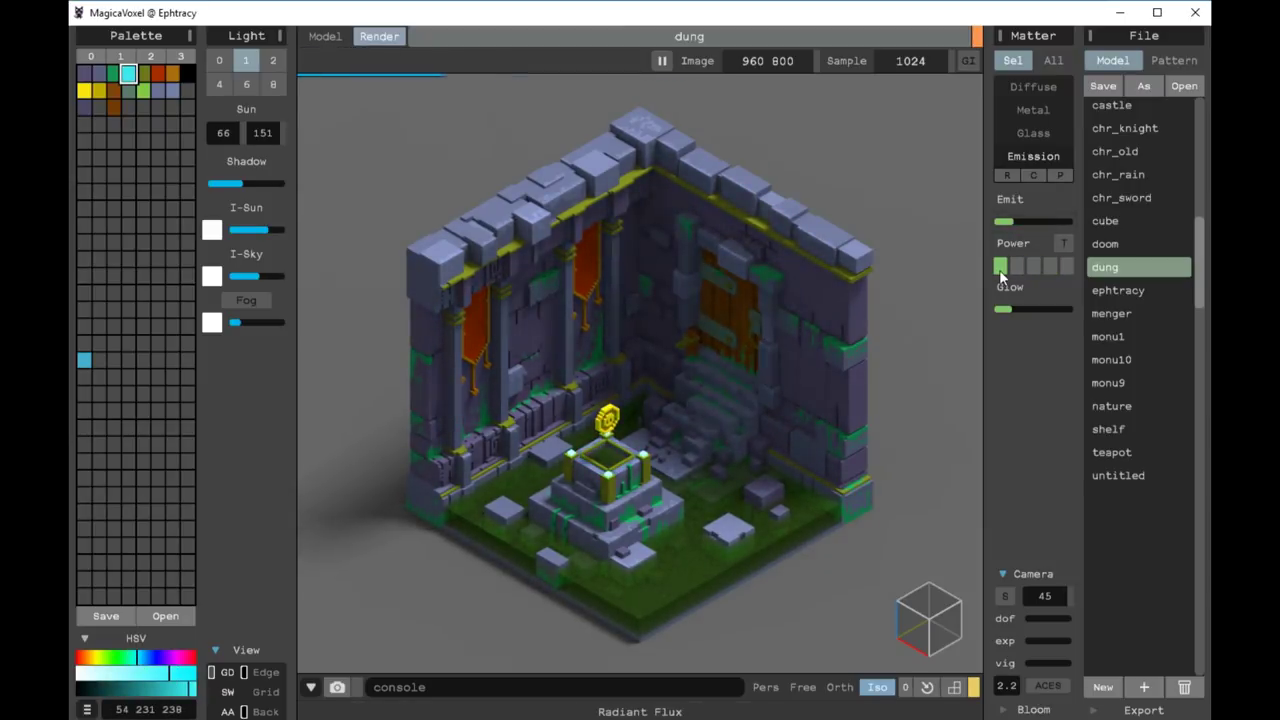
pyautogui.scroll(2, 743, 496)
pyautogui.click(996, 222)
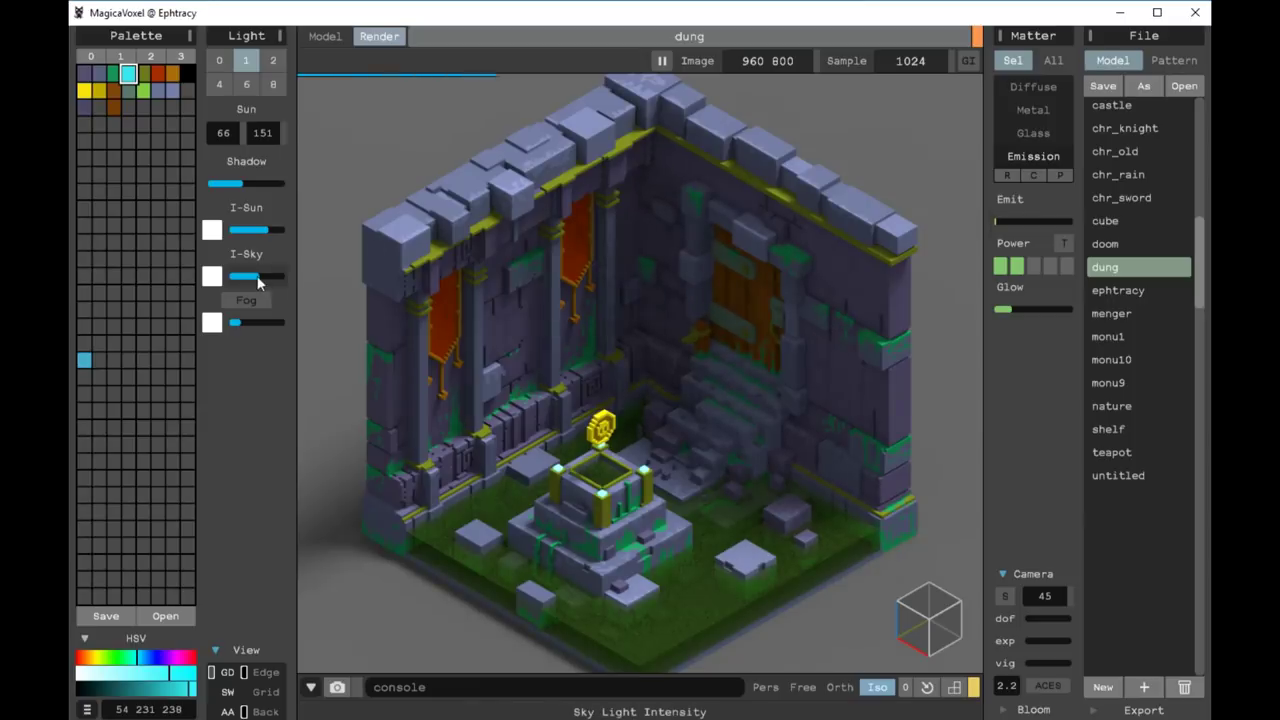
pyautogui.scroll(-1, 551, 450)
# Change the sun angle, toggle Orth/Iso preview, and turn off the yellow coin's emission
pyautogui.moveTo(223, 133)
pyautogui.mouseDown()
pyautogui.moveTo(267, 137)
pyautogui.moveTo(228, 147)
pyautogui.mouseUp()
pyautogui.click(143, 90)
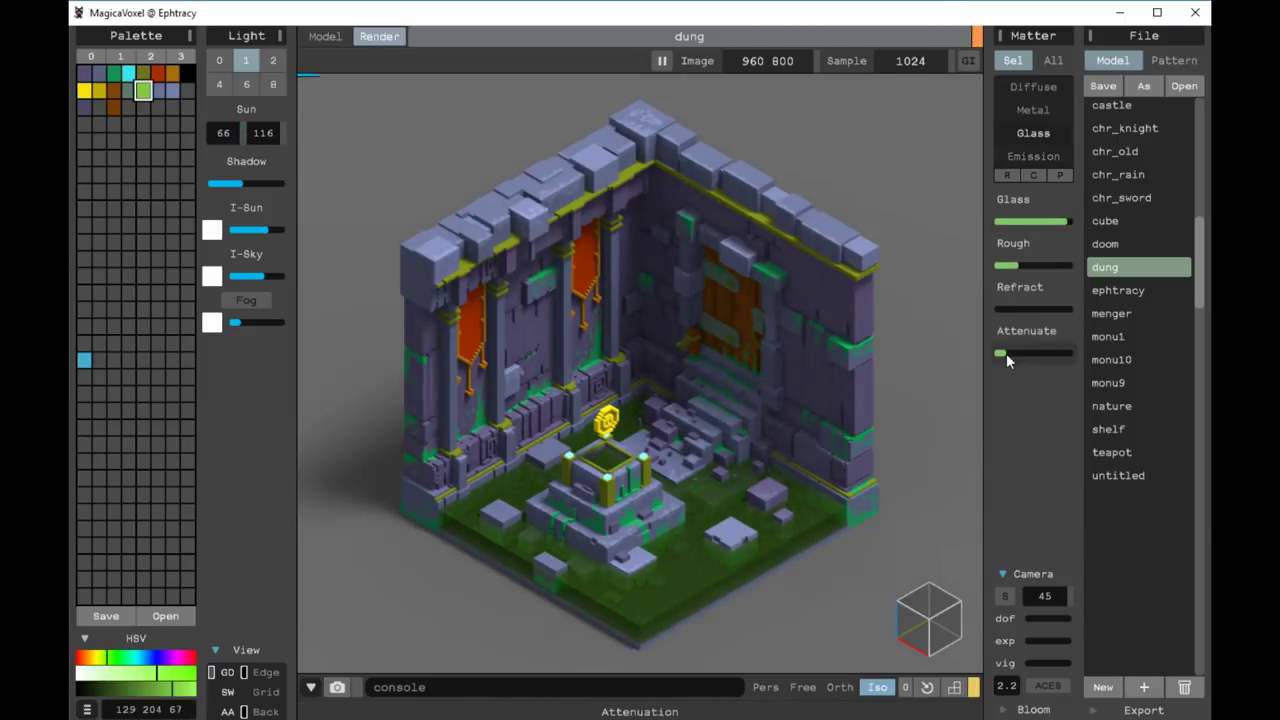
pyautogui.click(840, 687)
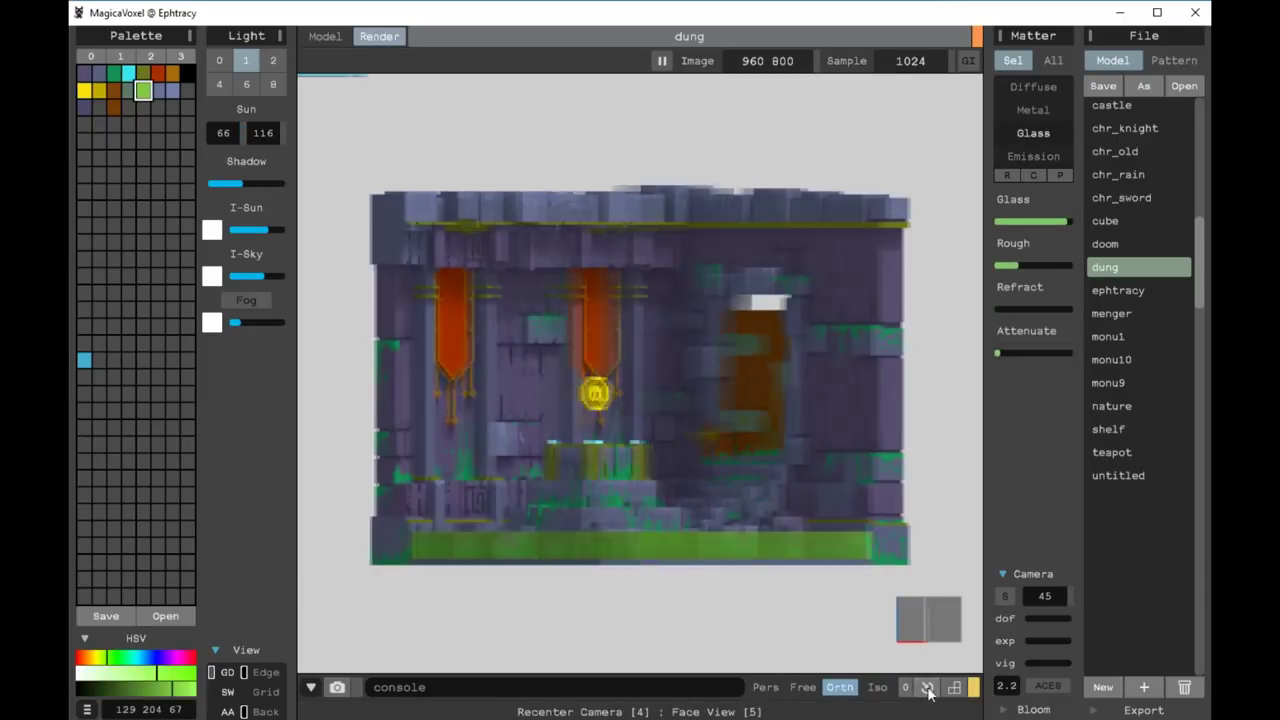
pyautogui.click(84, 92)
pyautogui.click(877, 687)
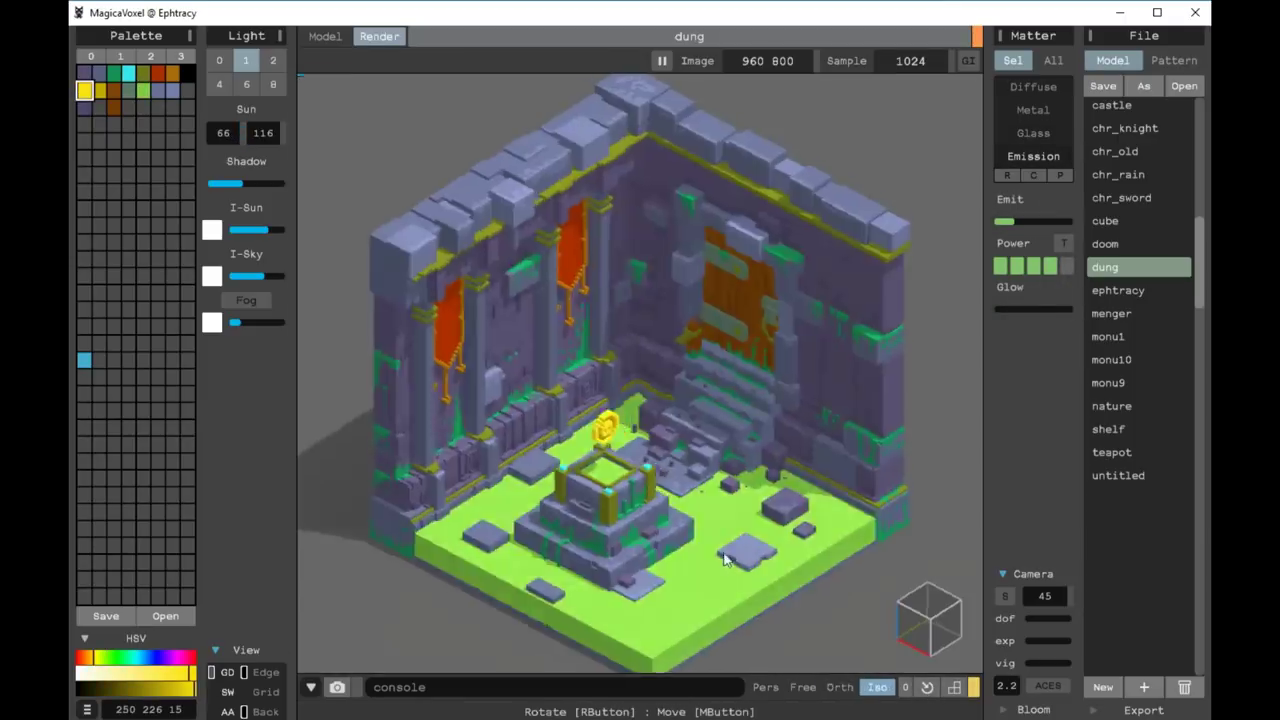
pyautogui.moveTo(1003, 221); pyautogui.dragTo(965, 229)
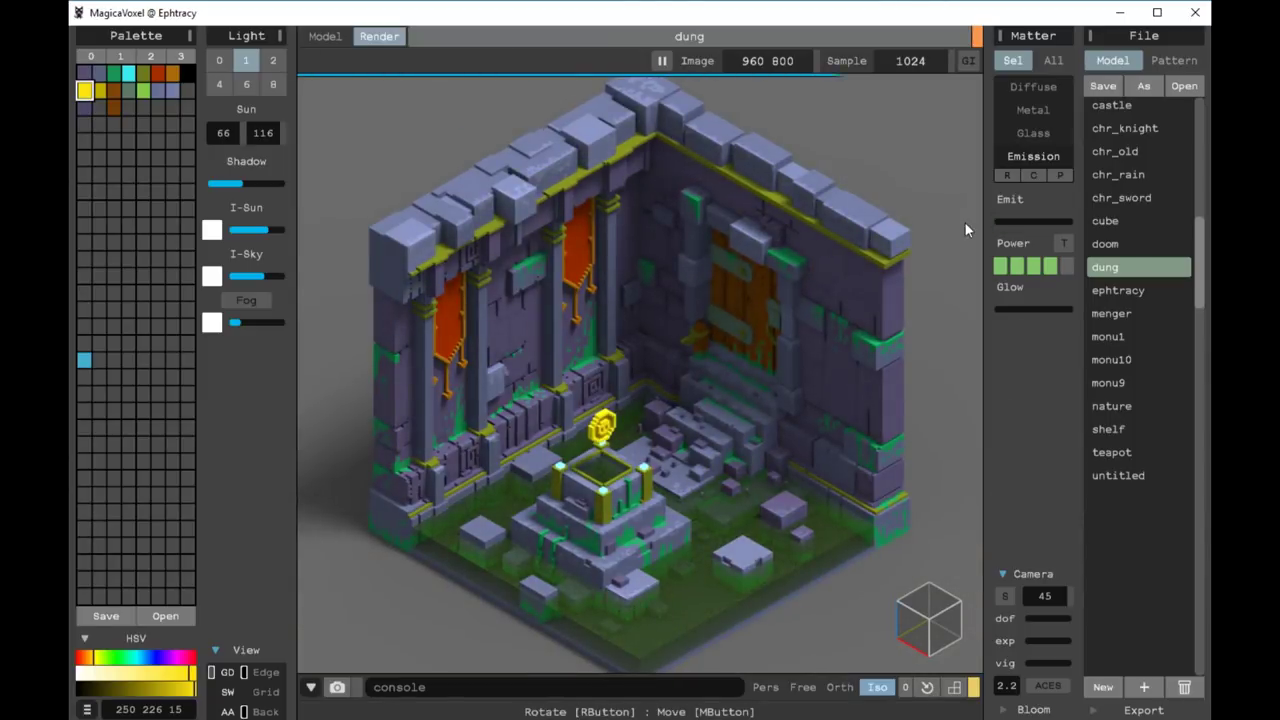
pyautogui.scroll(-1, 634, 565)
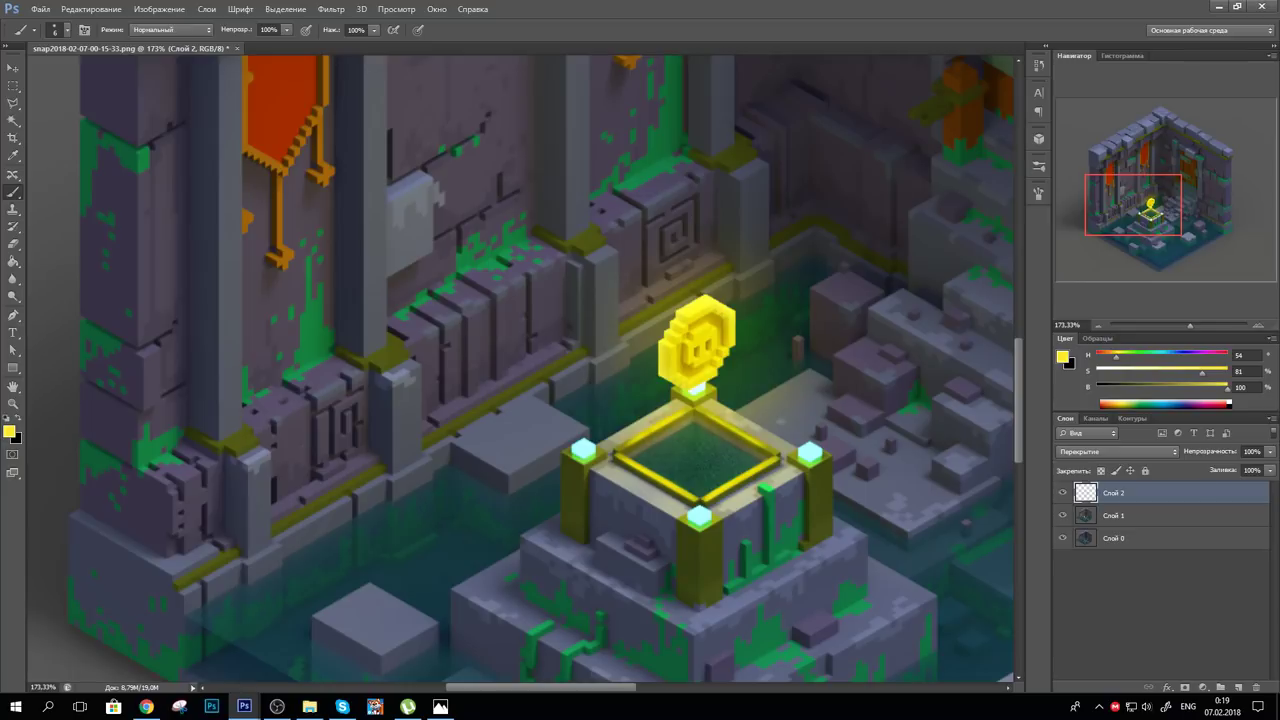
# Set the brush to Linear Dodge and paint soft cyan glow over the corner crystals and altar front
pyautogui.click(170, 29)
pyautogui.click(190, 198)
pyautogui.moveTo(698, 528); pyautogui.dragTo(700, 500)
pyautogui.moveTo(806, 440); pyautogui.dragTo(810, 415)
pyautogui.moveTo(585, 460); pyautogui.dragTo(590, 400)
pyautogui.moveTo(808, 460); pyautogui.dragTo(805, 415)
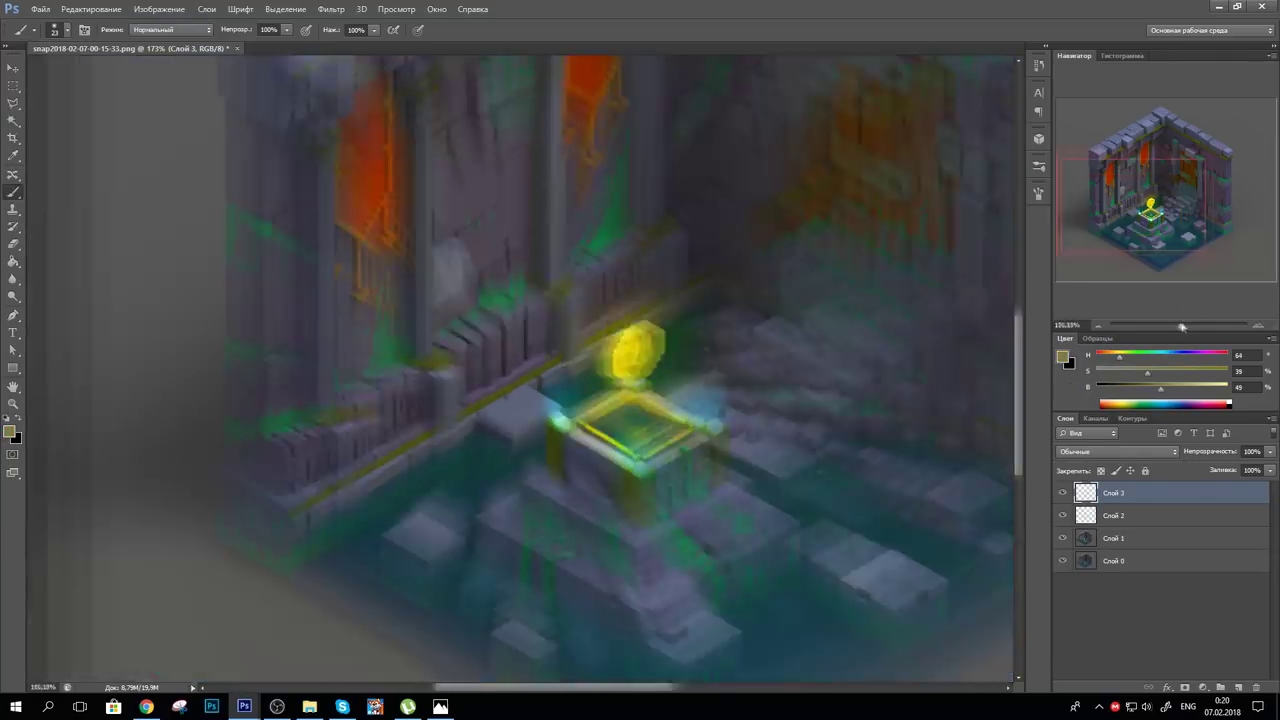